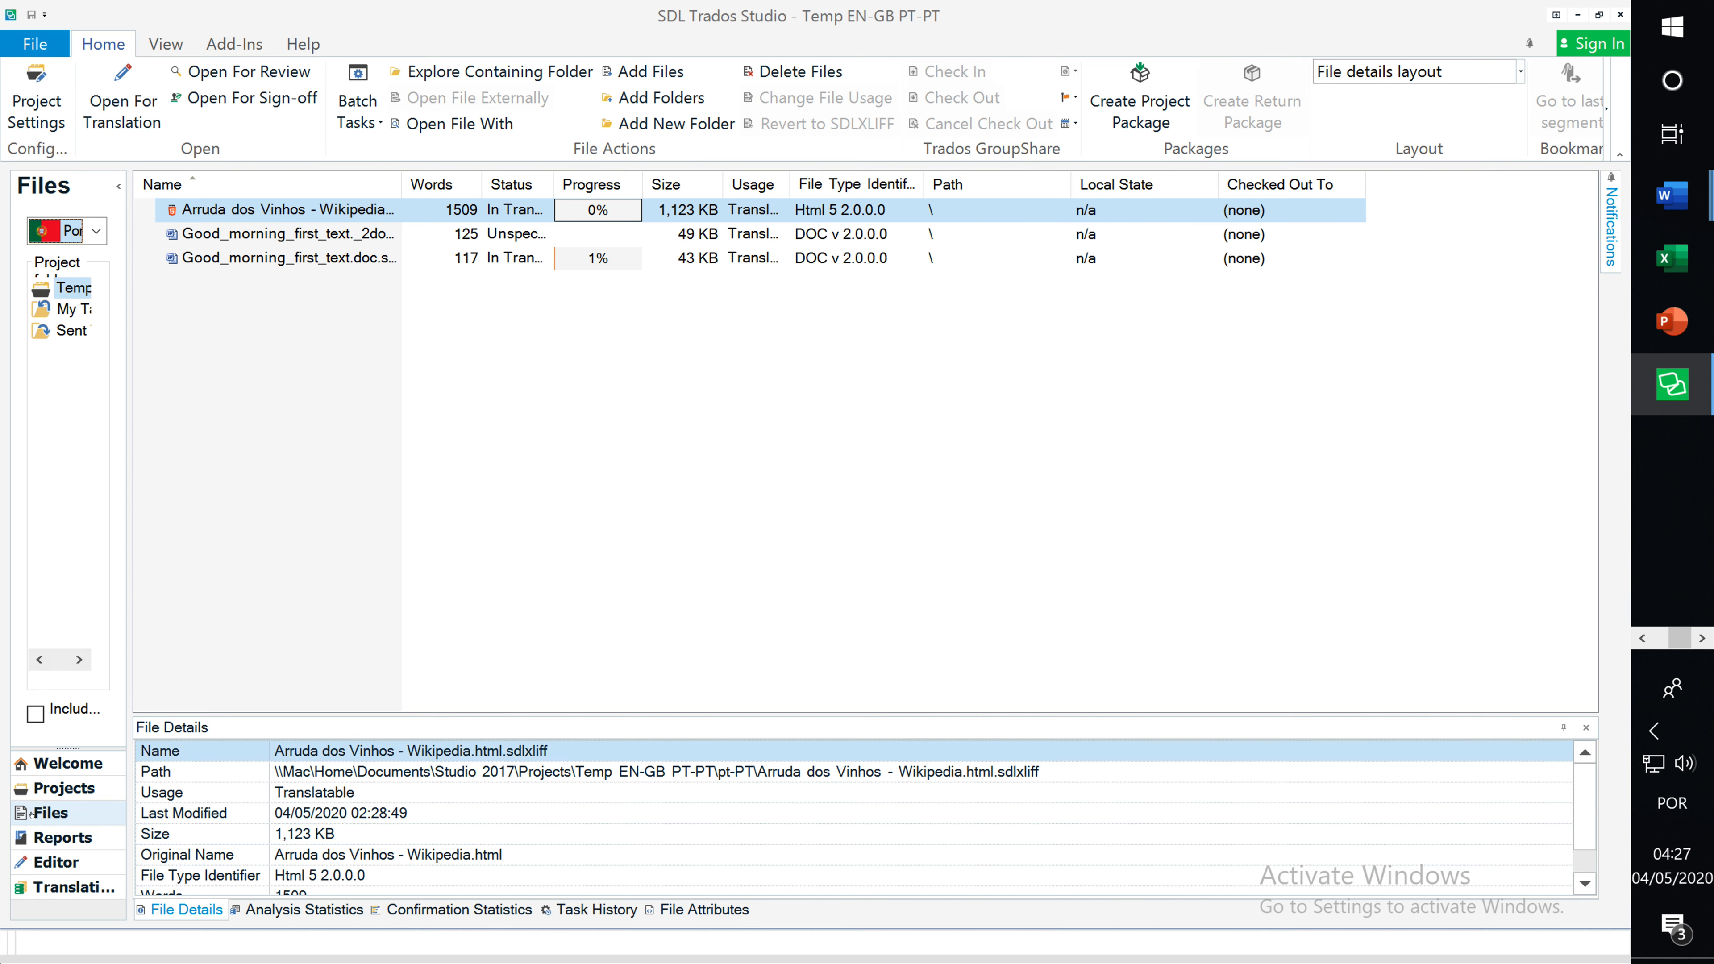
- Show the Projects list, switch to the Welcome view, and start browsing the computer for files to translate
click(54, 787)
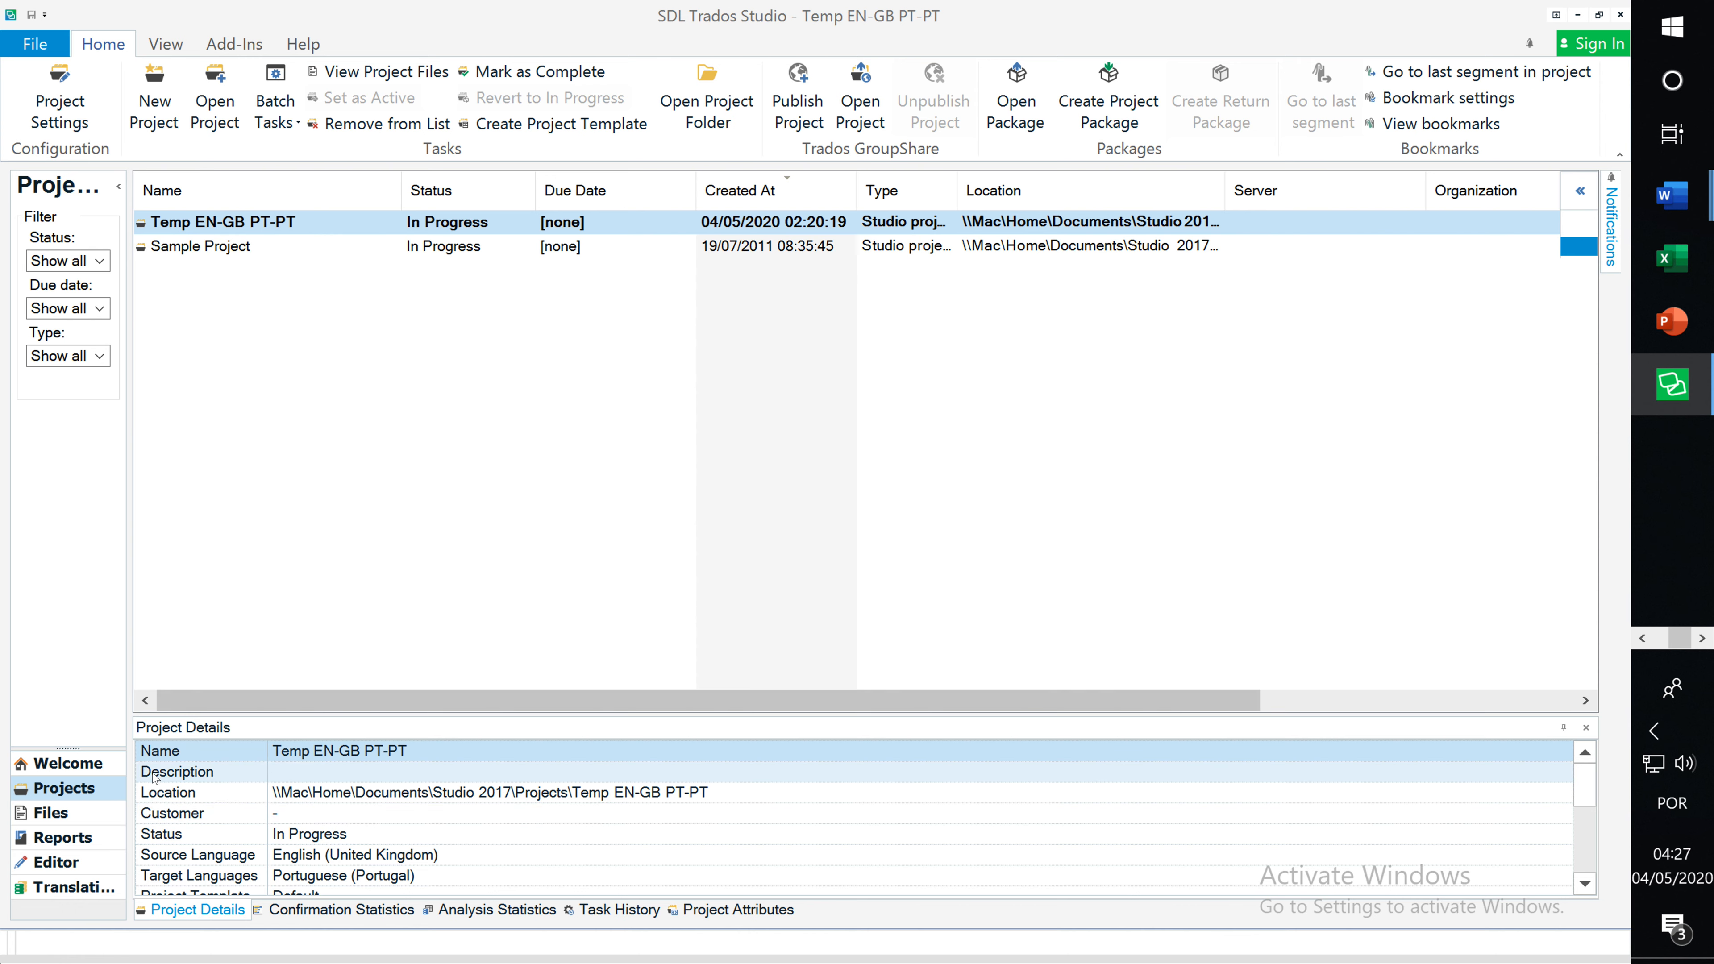
click(85, 763)
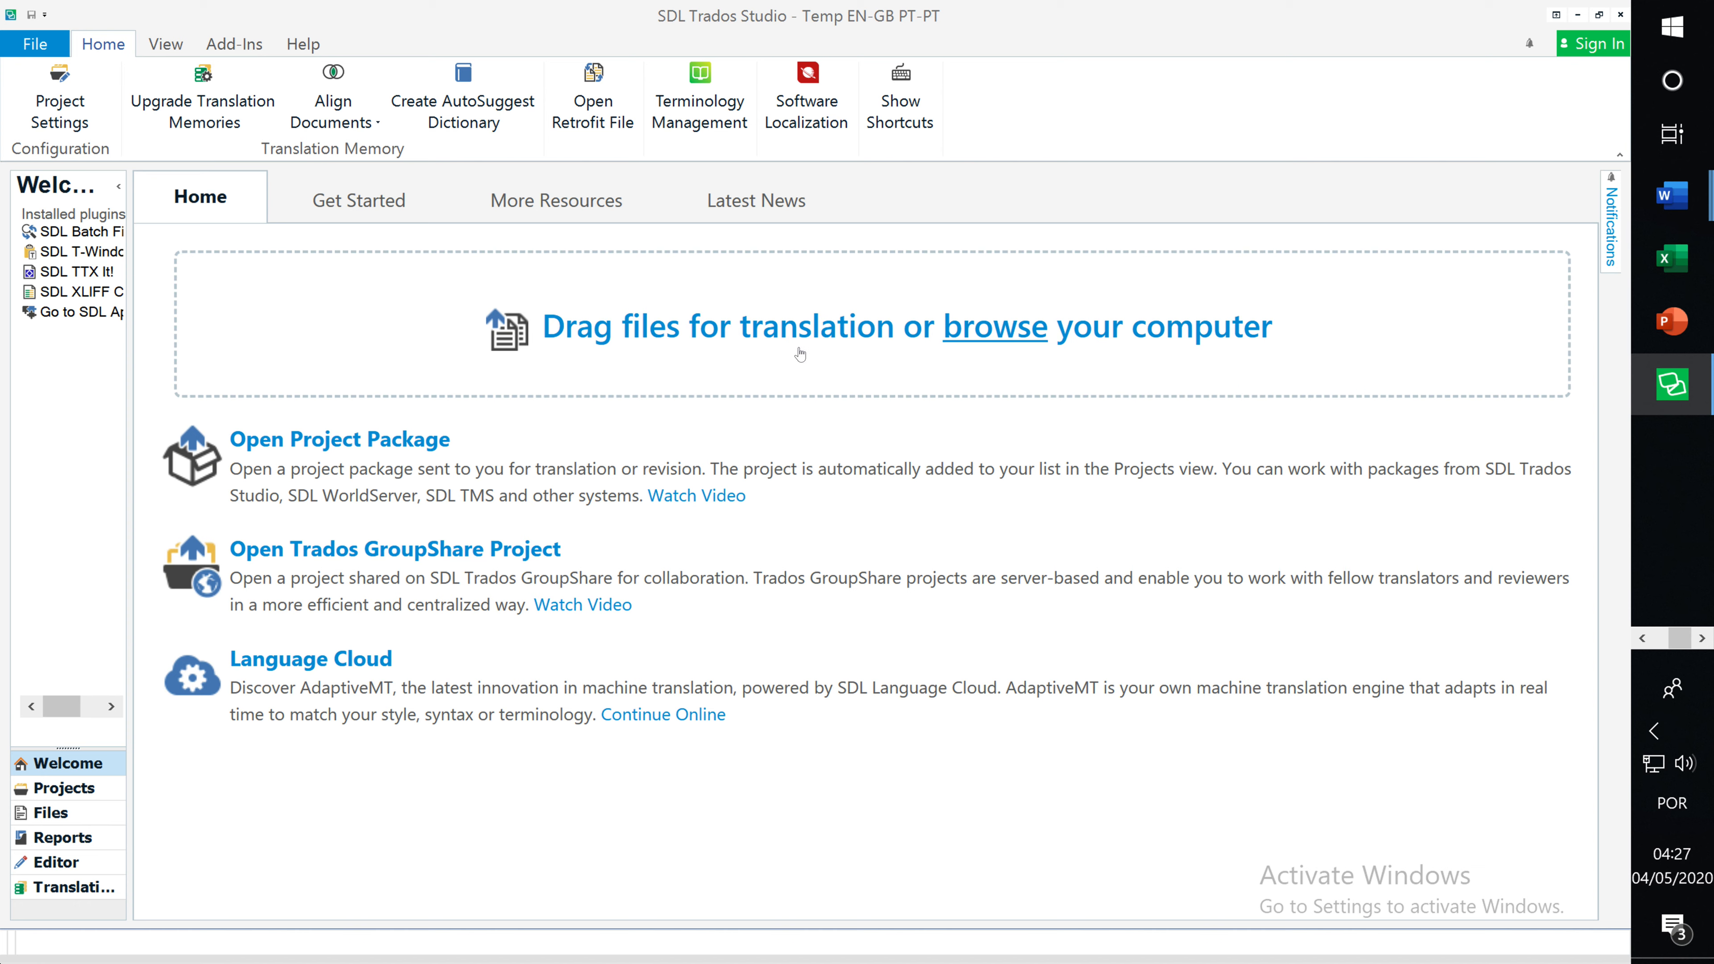
click(1004, 341)
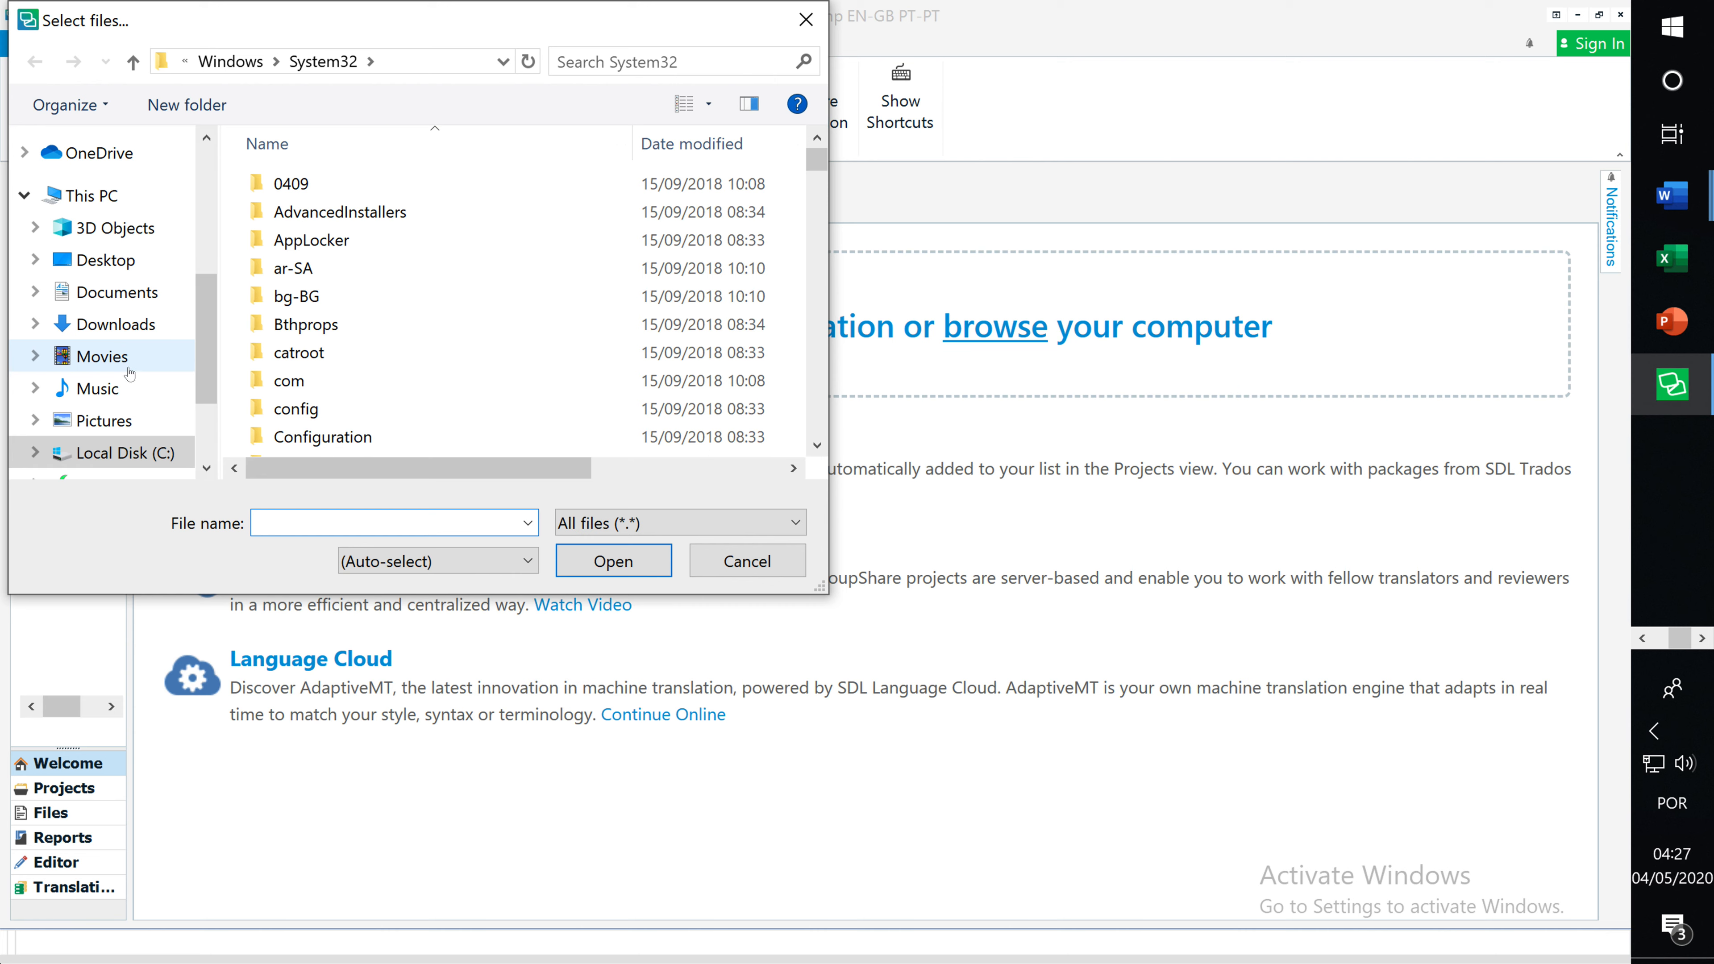
- Enlarge the file dialog and go through the teaching, inf. av 2020 and elearning folders in Documents to the texts folder of lessons 18 and 19
click(131, 297)
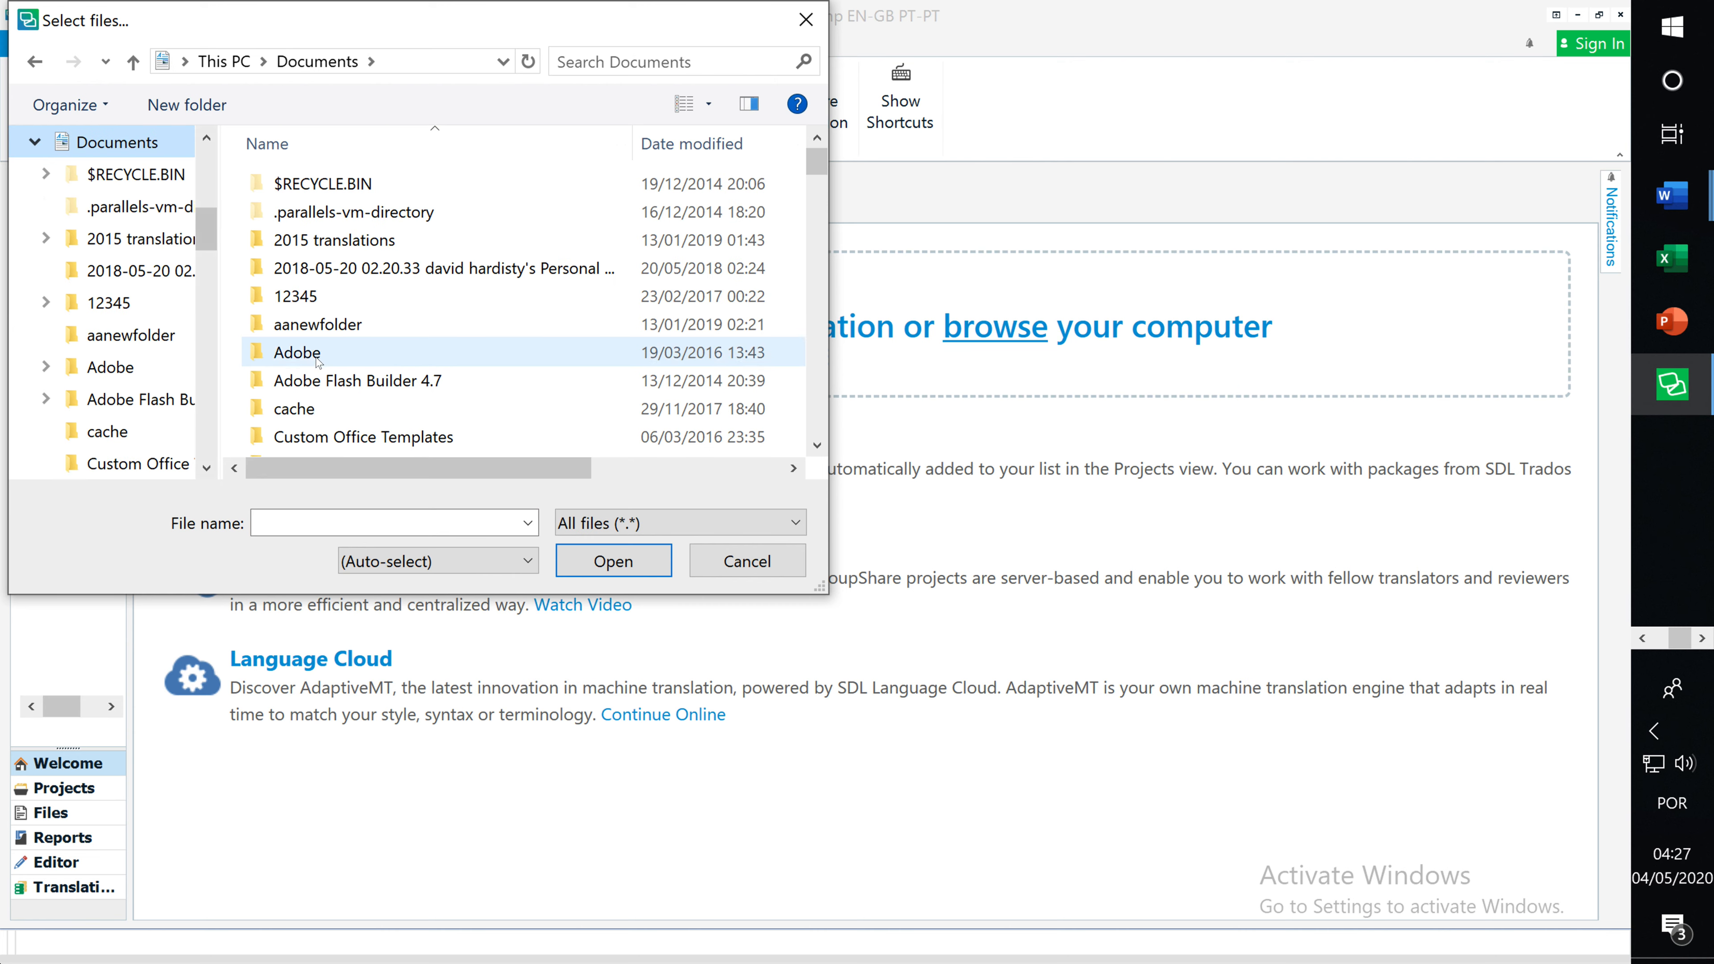
scroll(319, 382, down, 10)
scroll(317, 312, up, 6)
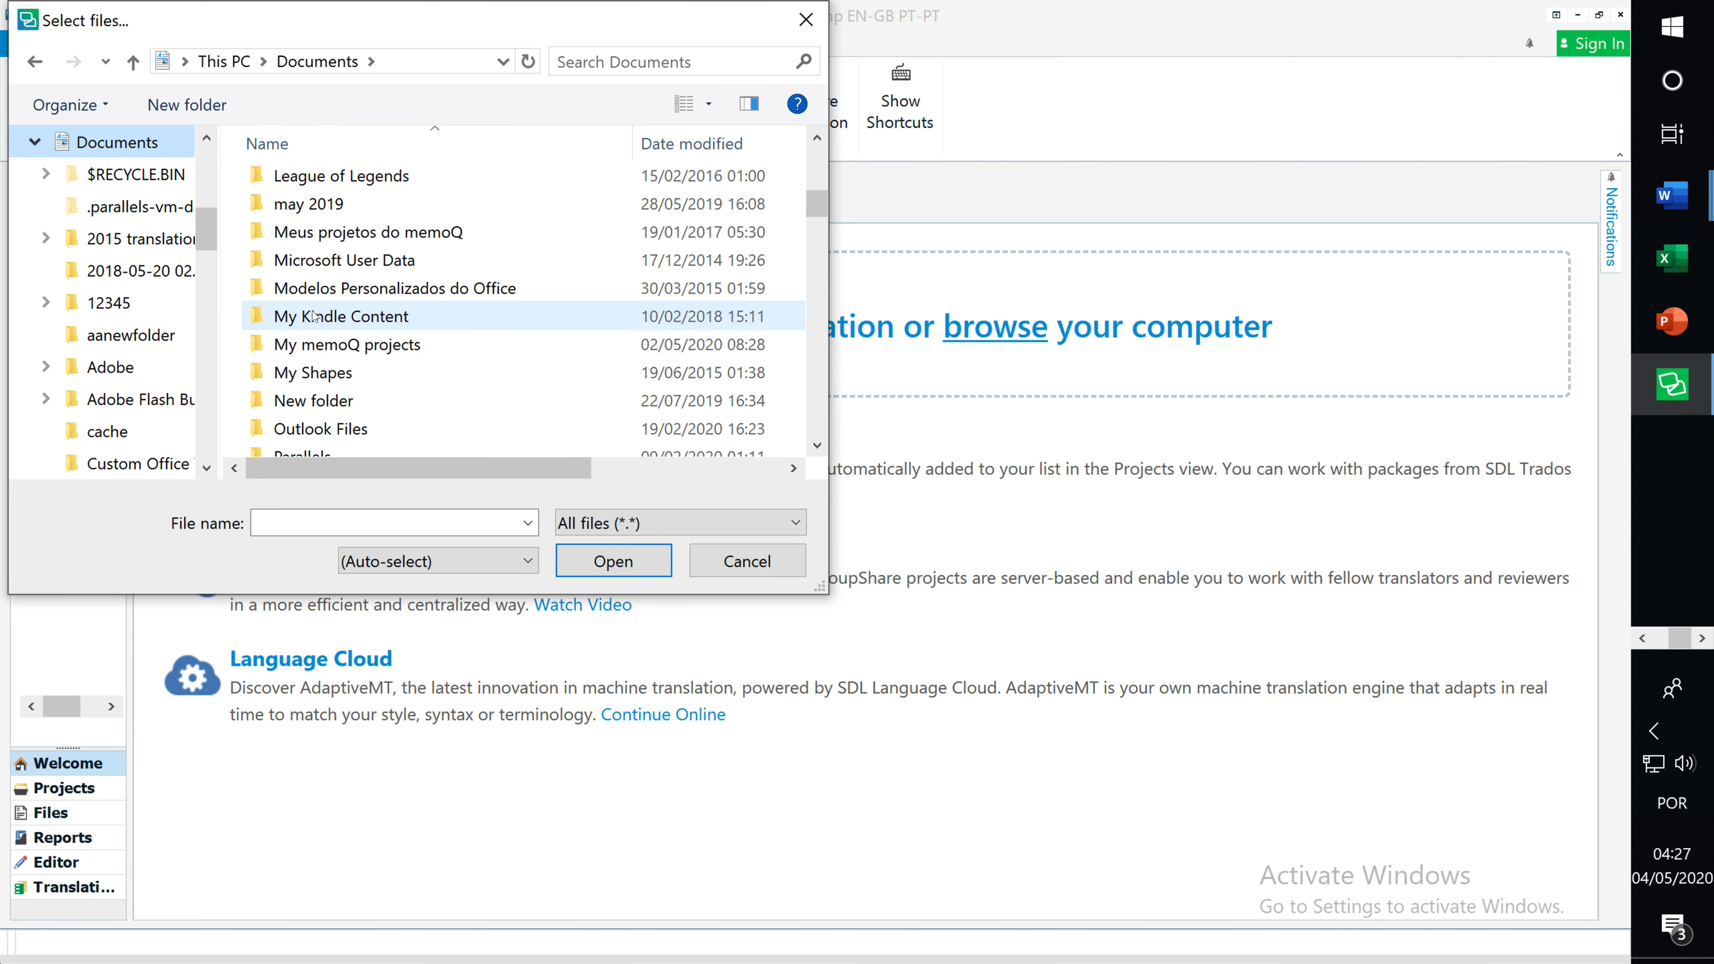
scroll(317, 312, up, 5)
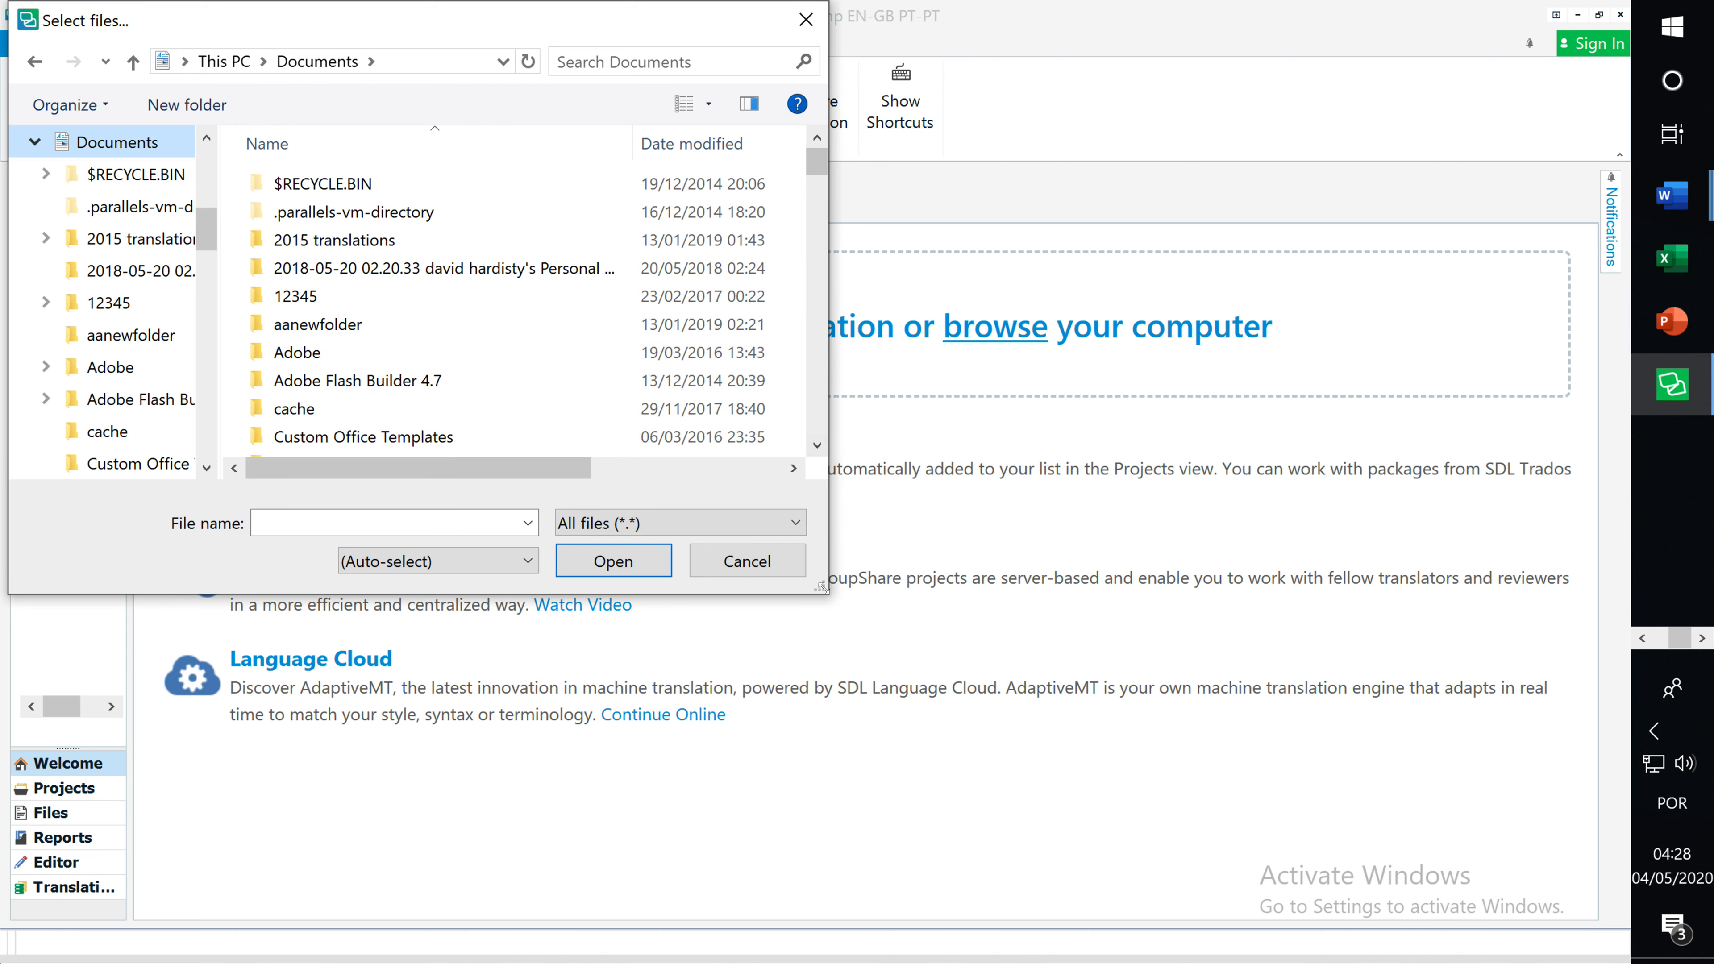
drag(821, 586, 1374, 854)
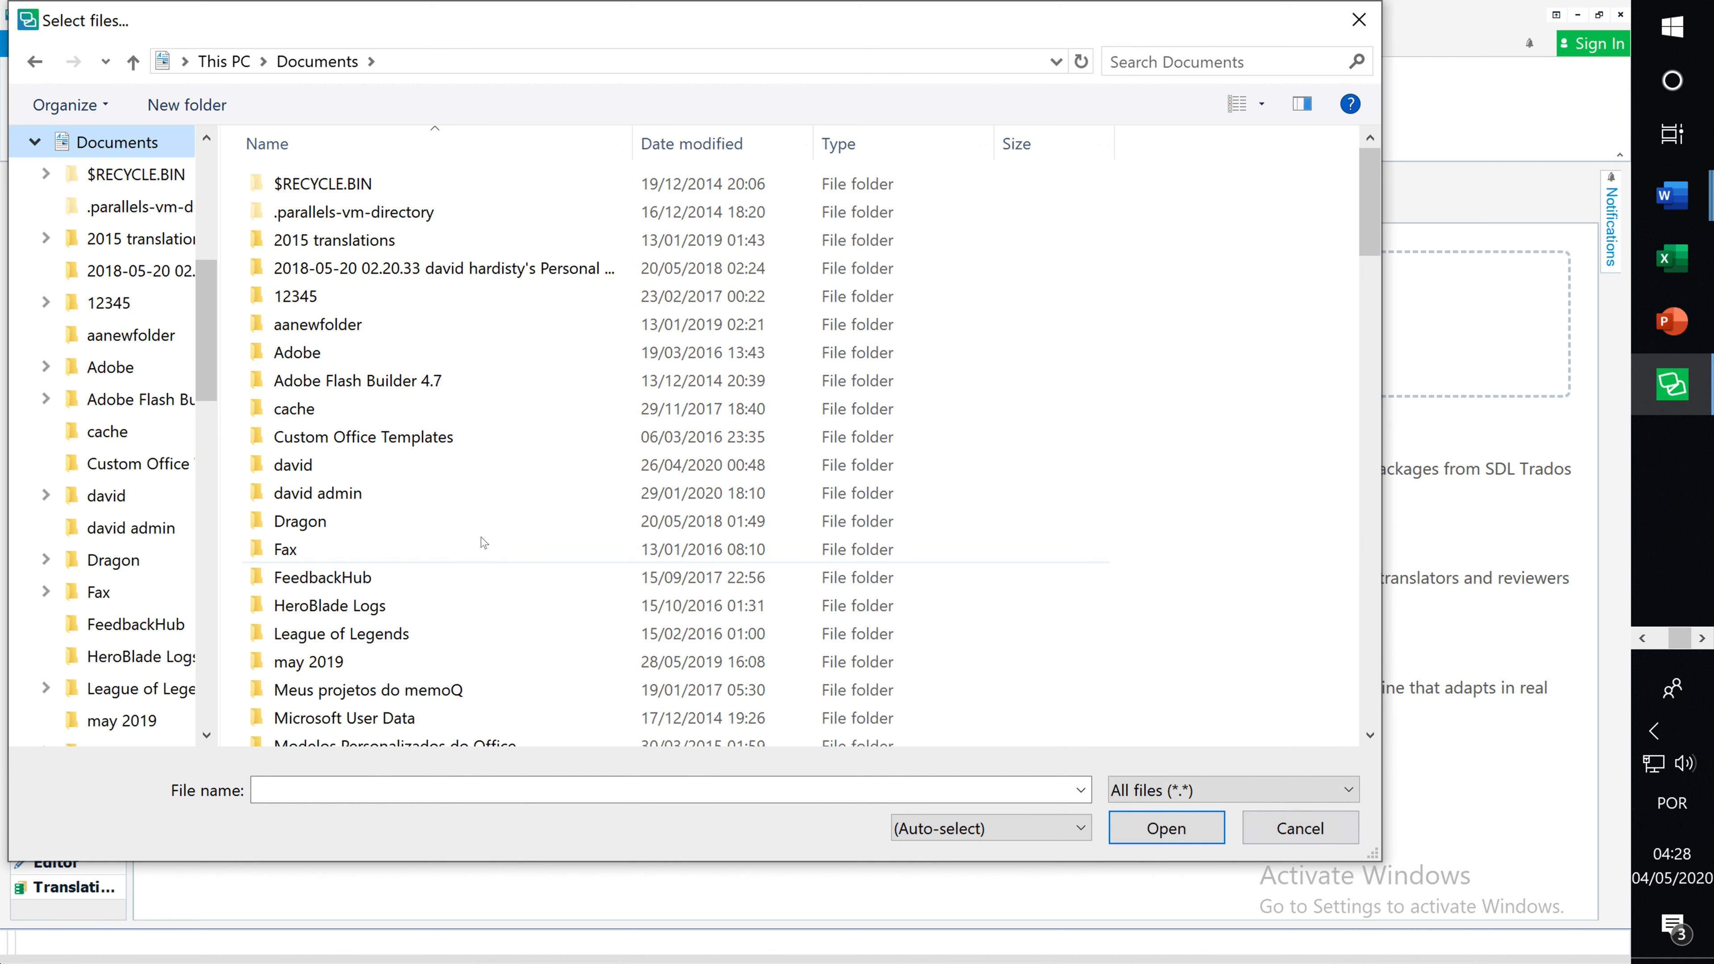
double_click(293, 465)
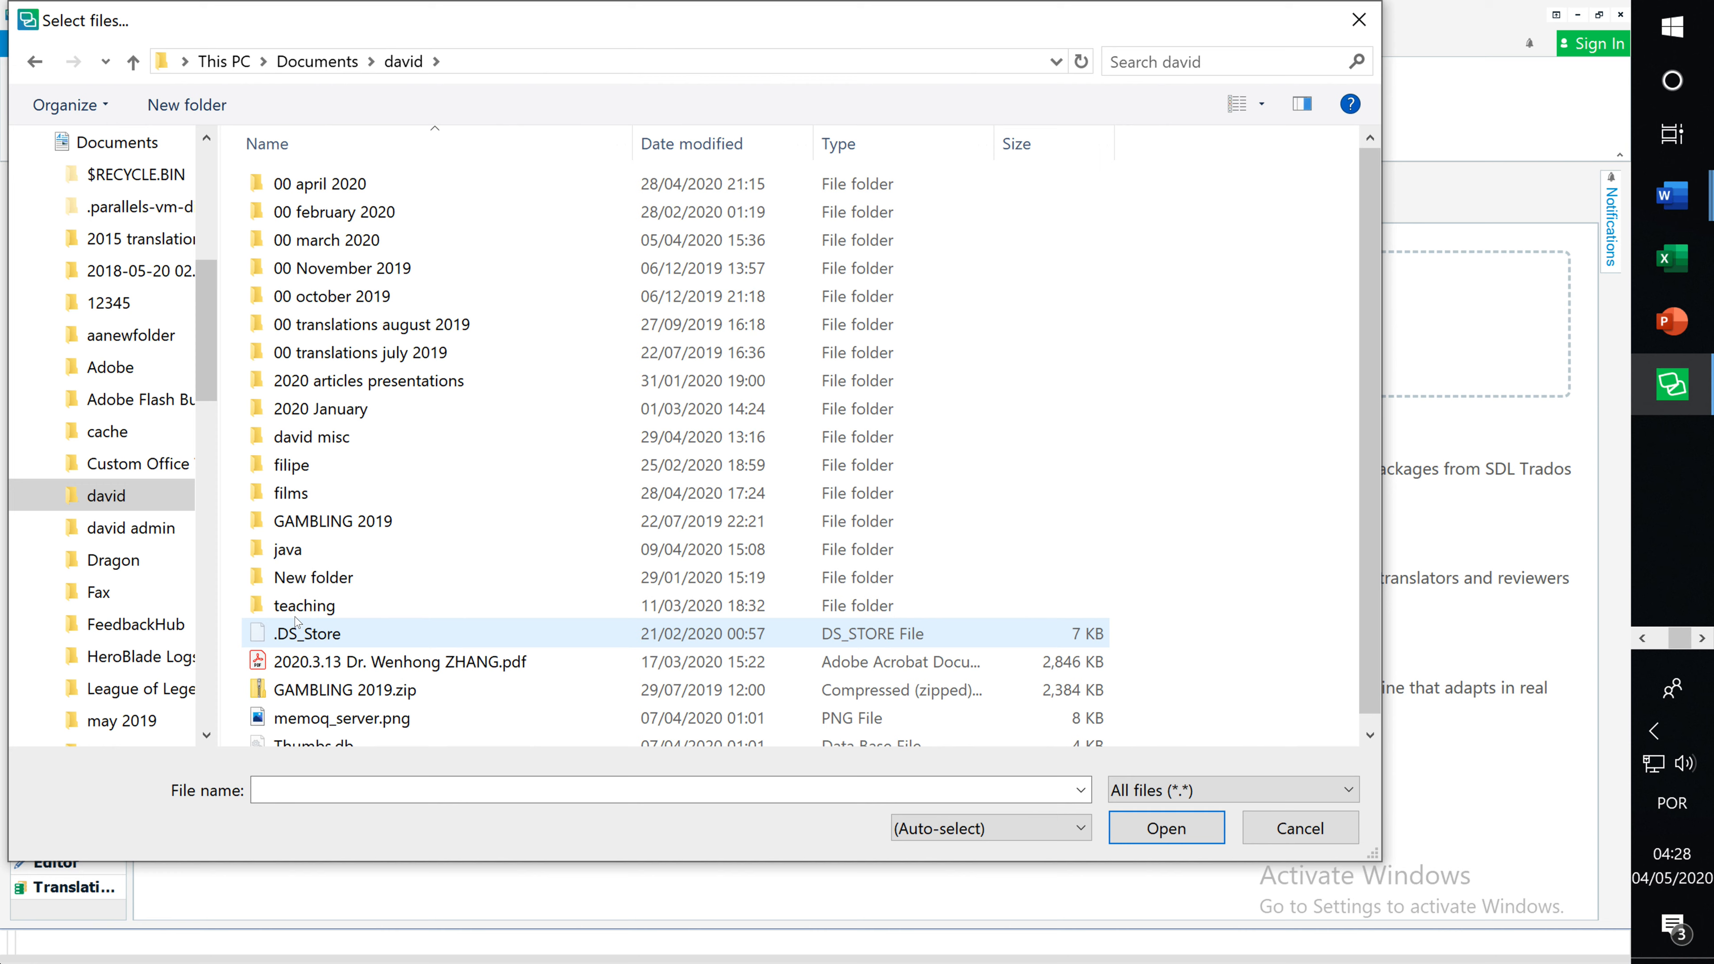
double_click(305, 605)
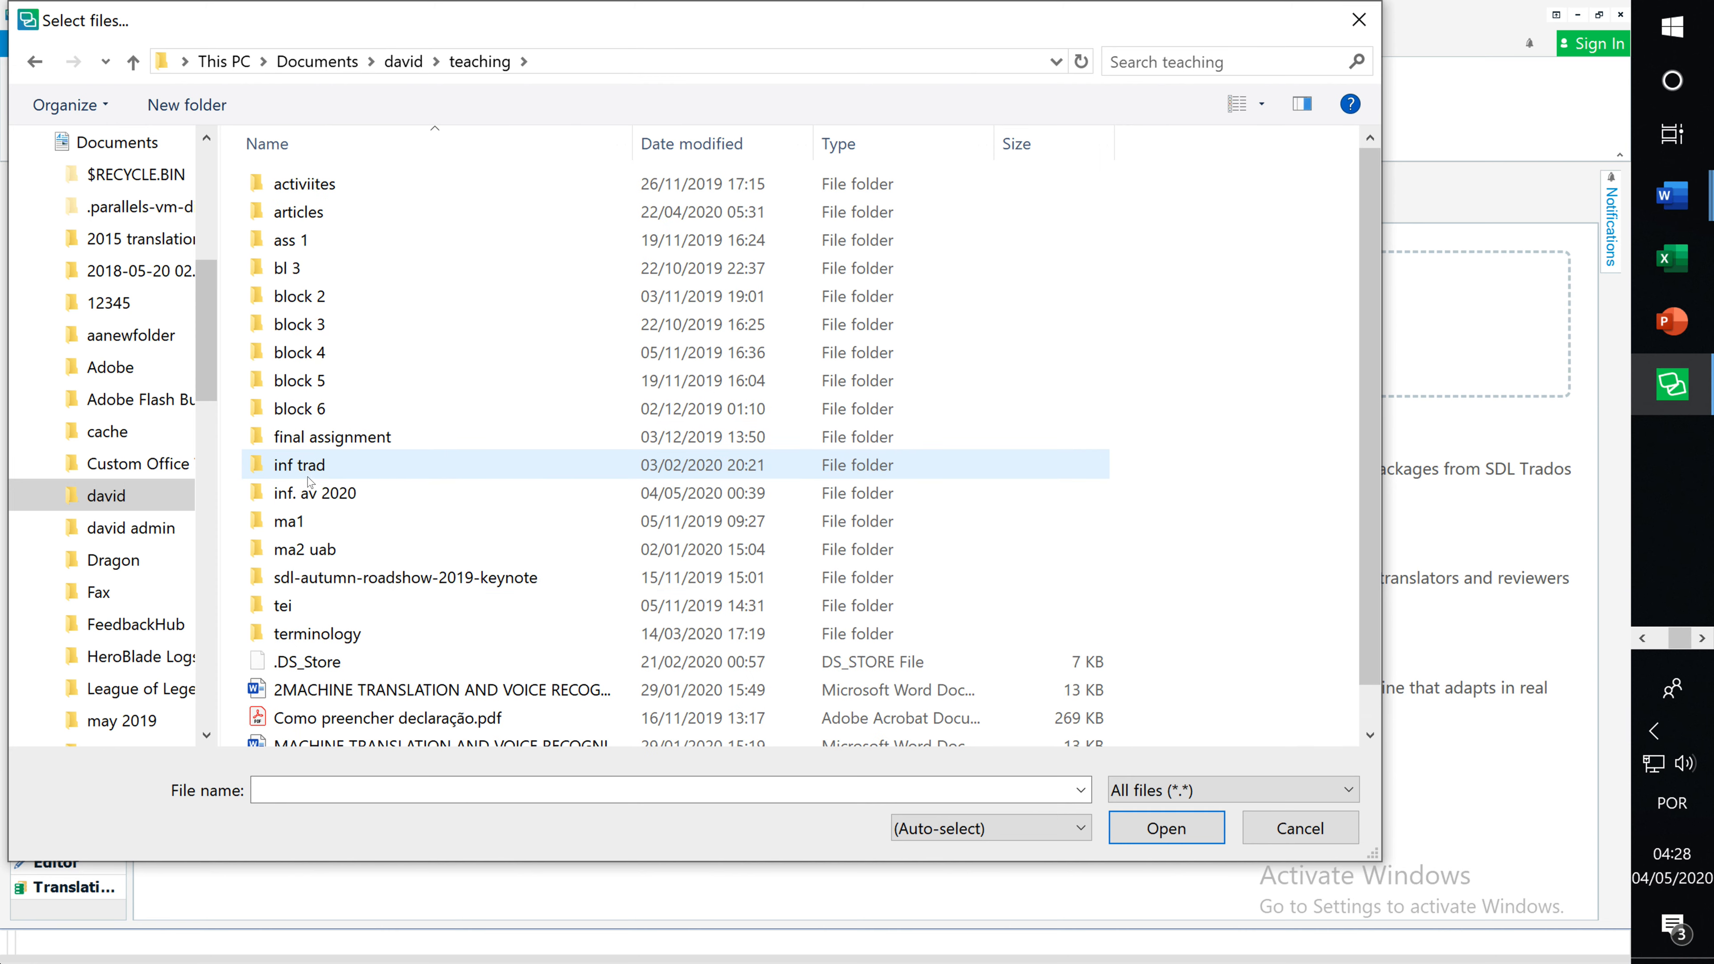
double_click(312, 491)
double_click(312, 439)
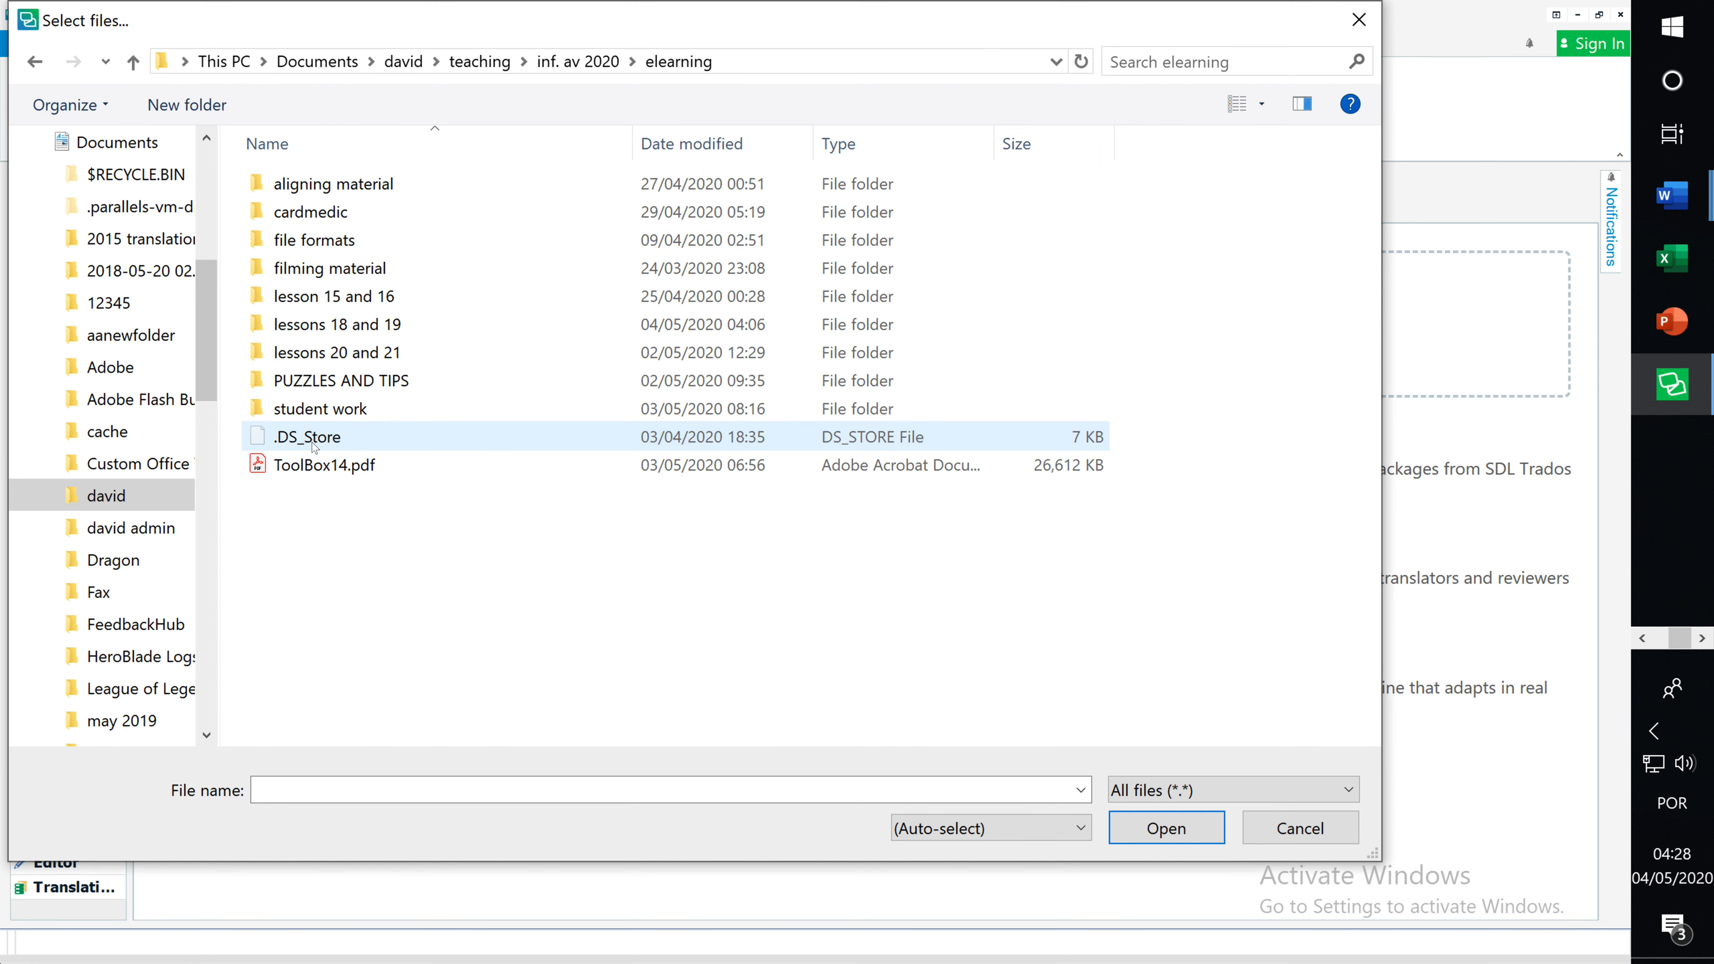
click(378, 331)
double_click(378, 331)
double_click(431, 302)
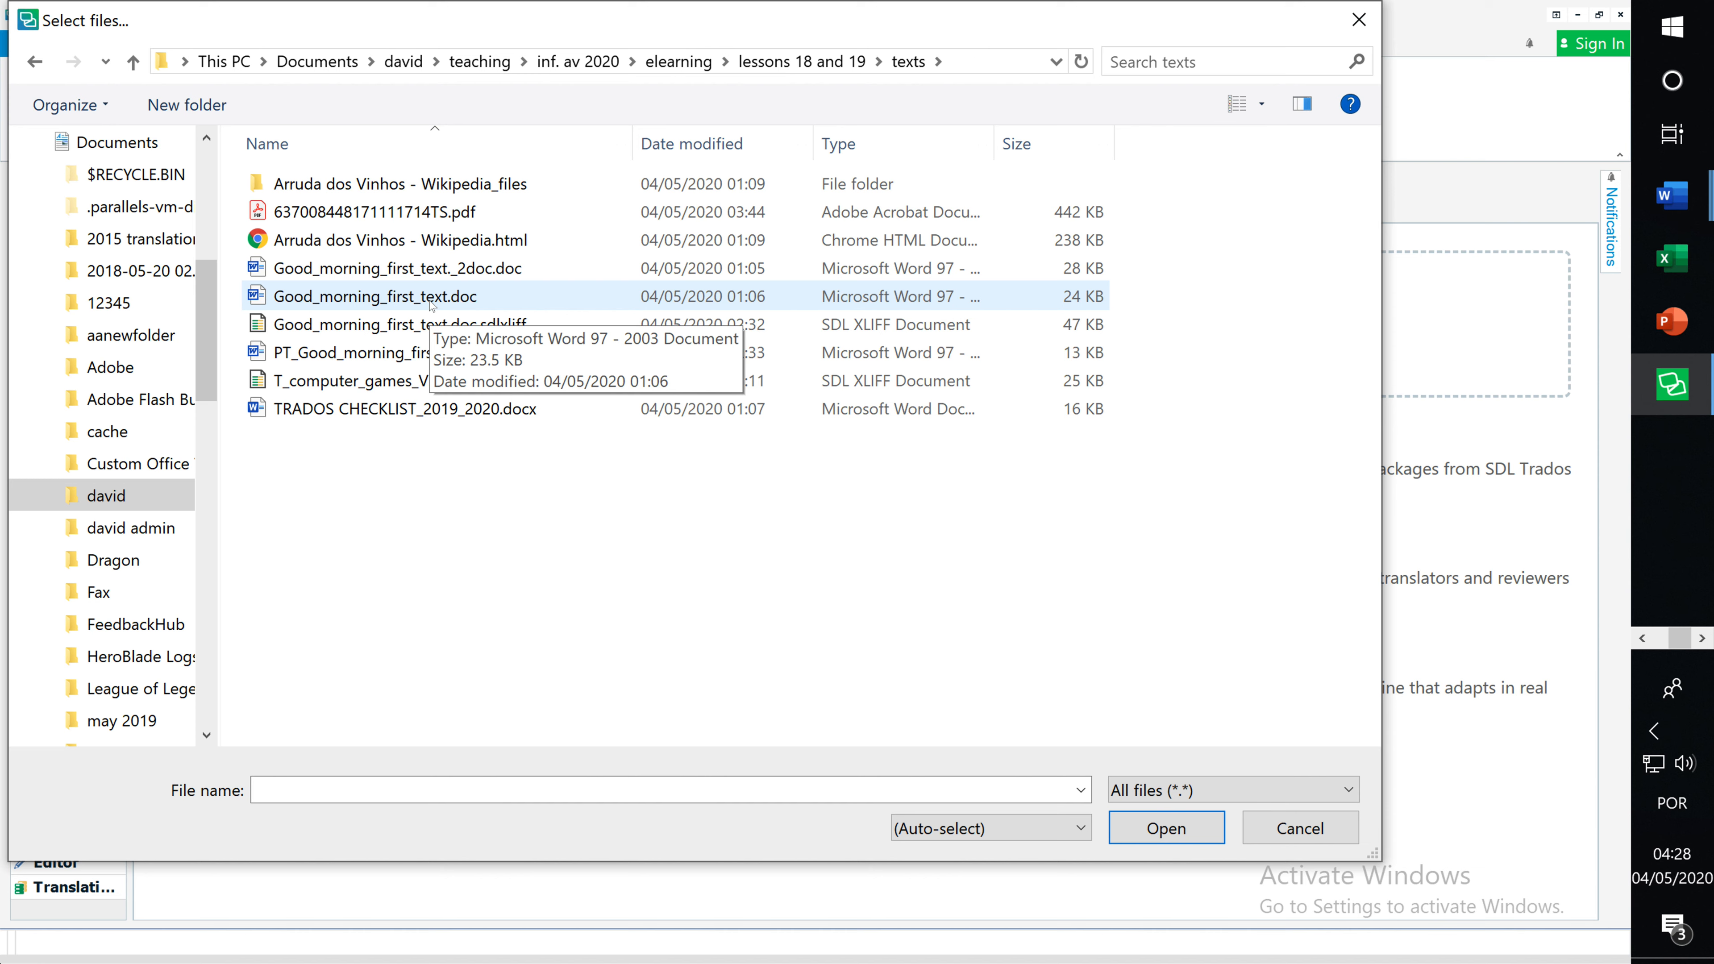
- Choose Good_morning_first_text.doc as the file and have it translated as a single document
click(432, 305)
click(430, 302)
click(563, 482)
click(497, 308)
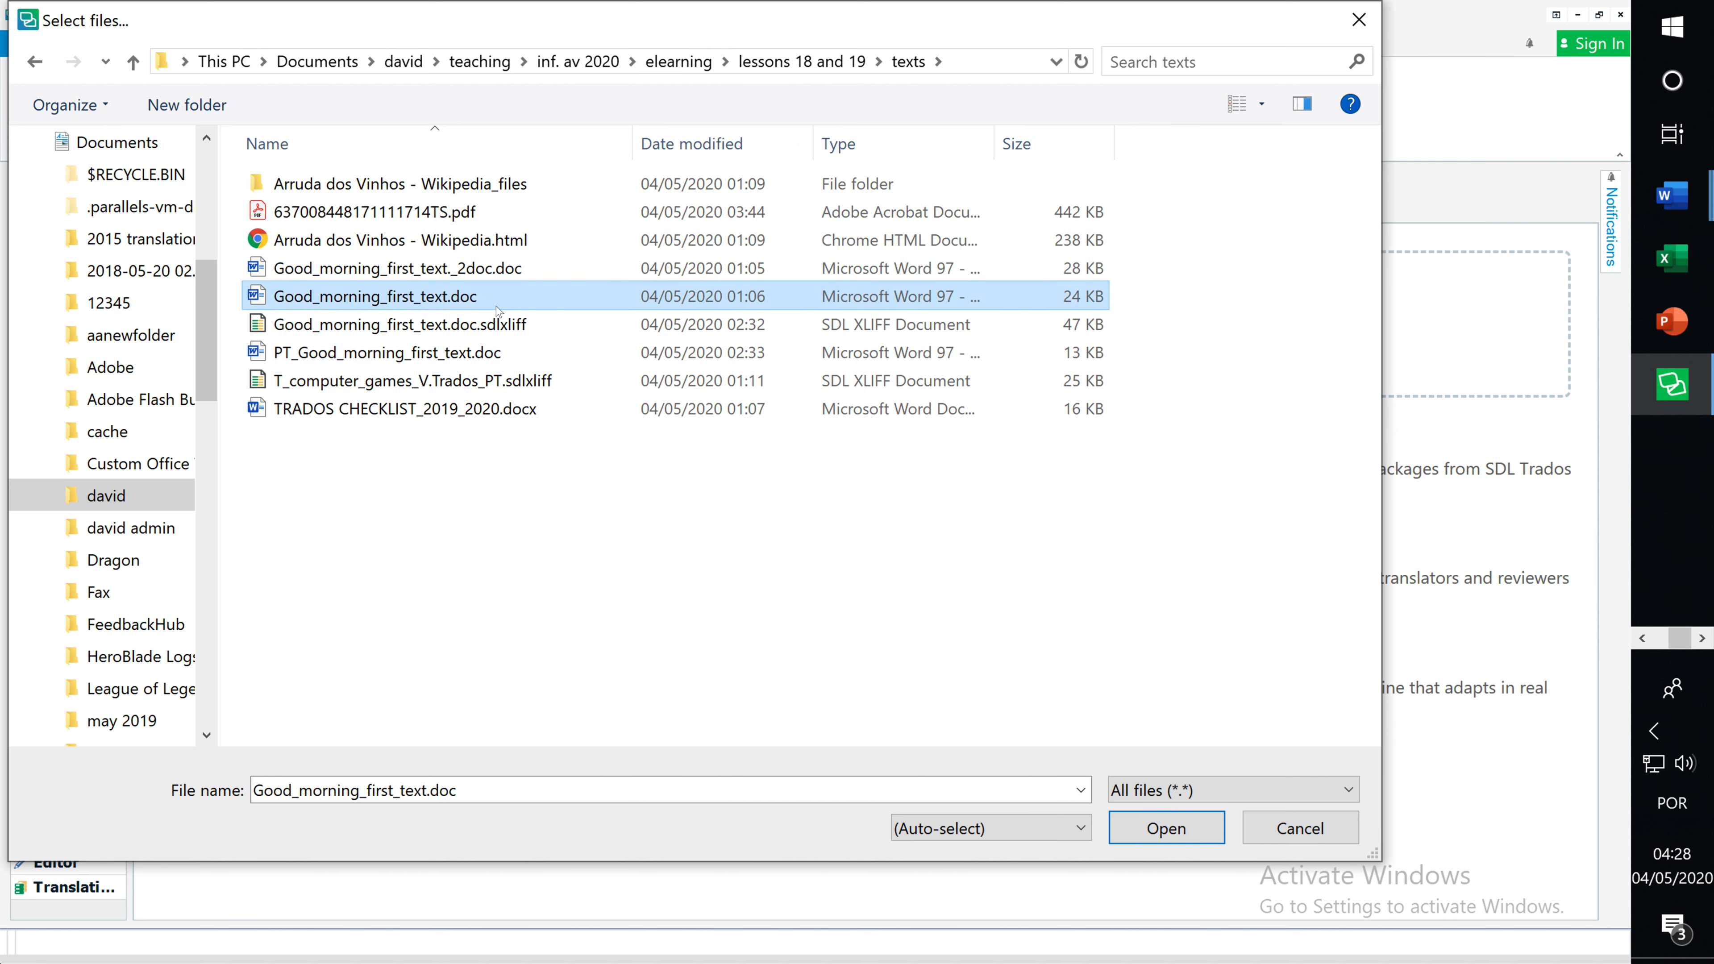
key(Return)
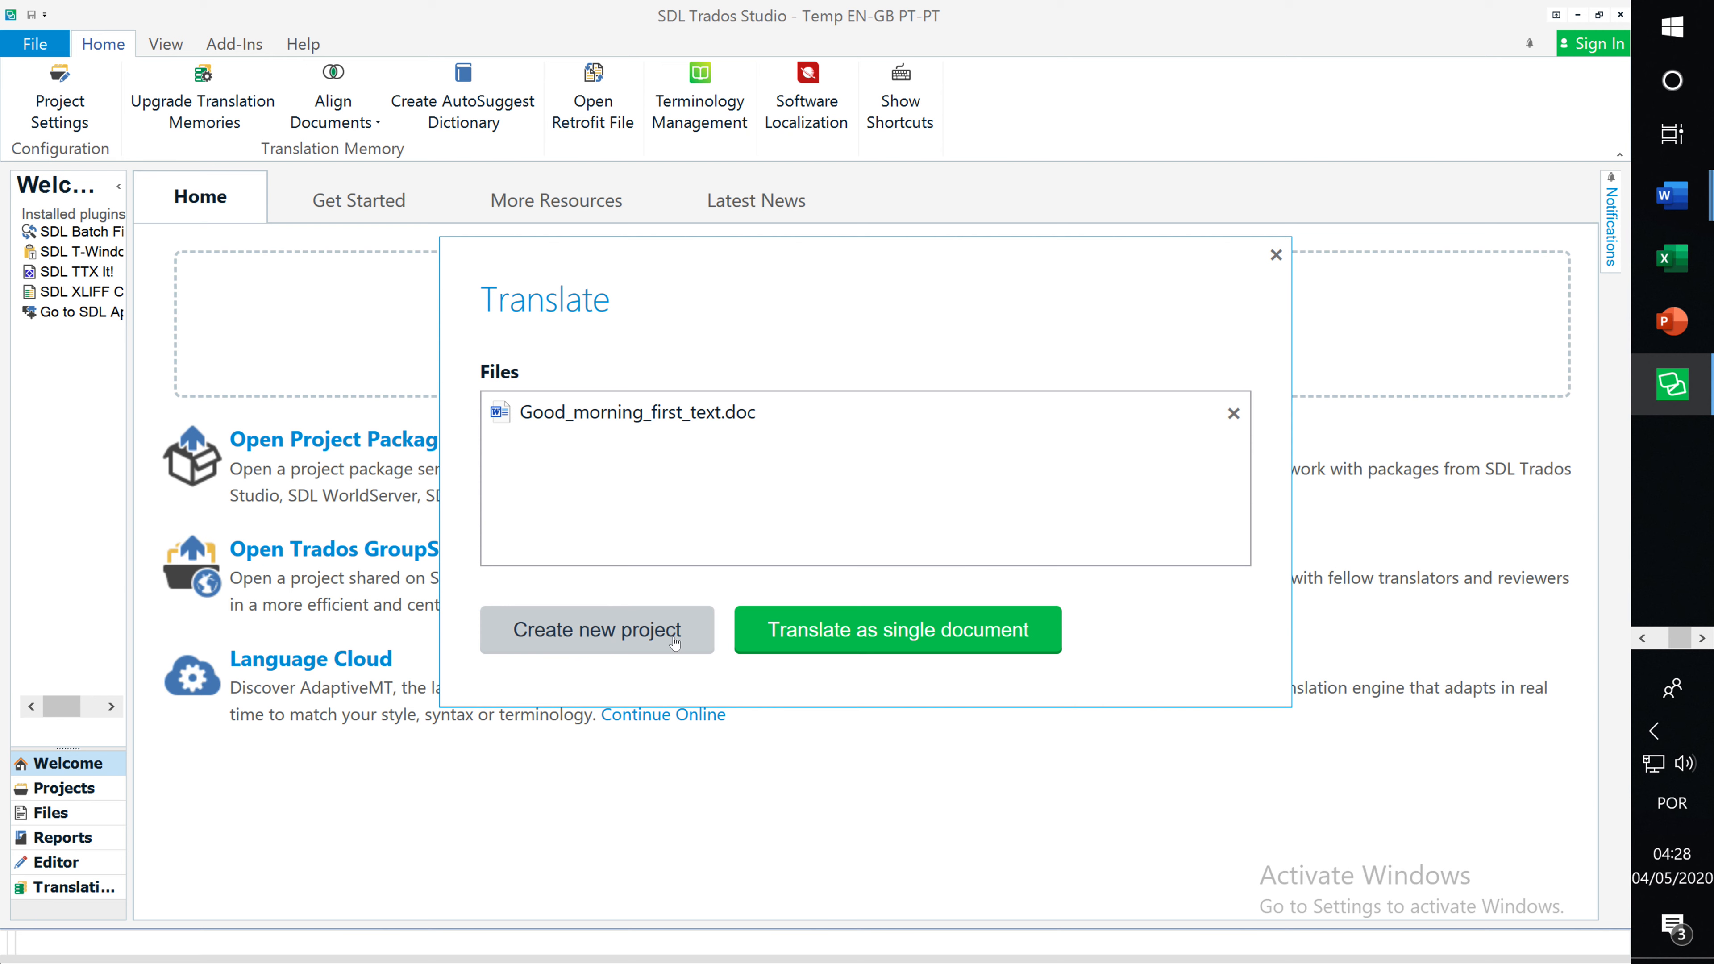
click(949, 643)
- Set the source language to English (United Kingdom) and the target language to Portuguese (Portugal)
click(1275, 246)
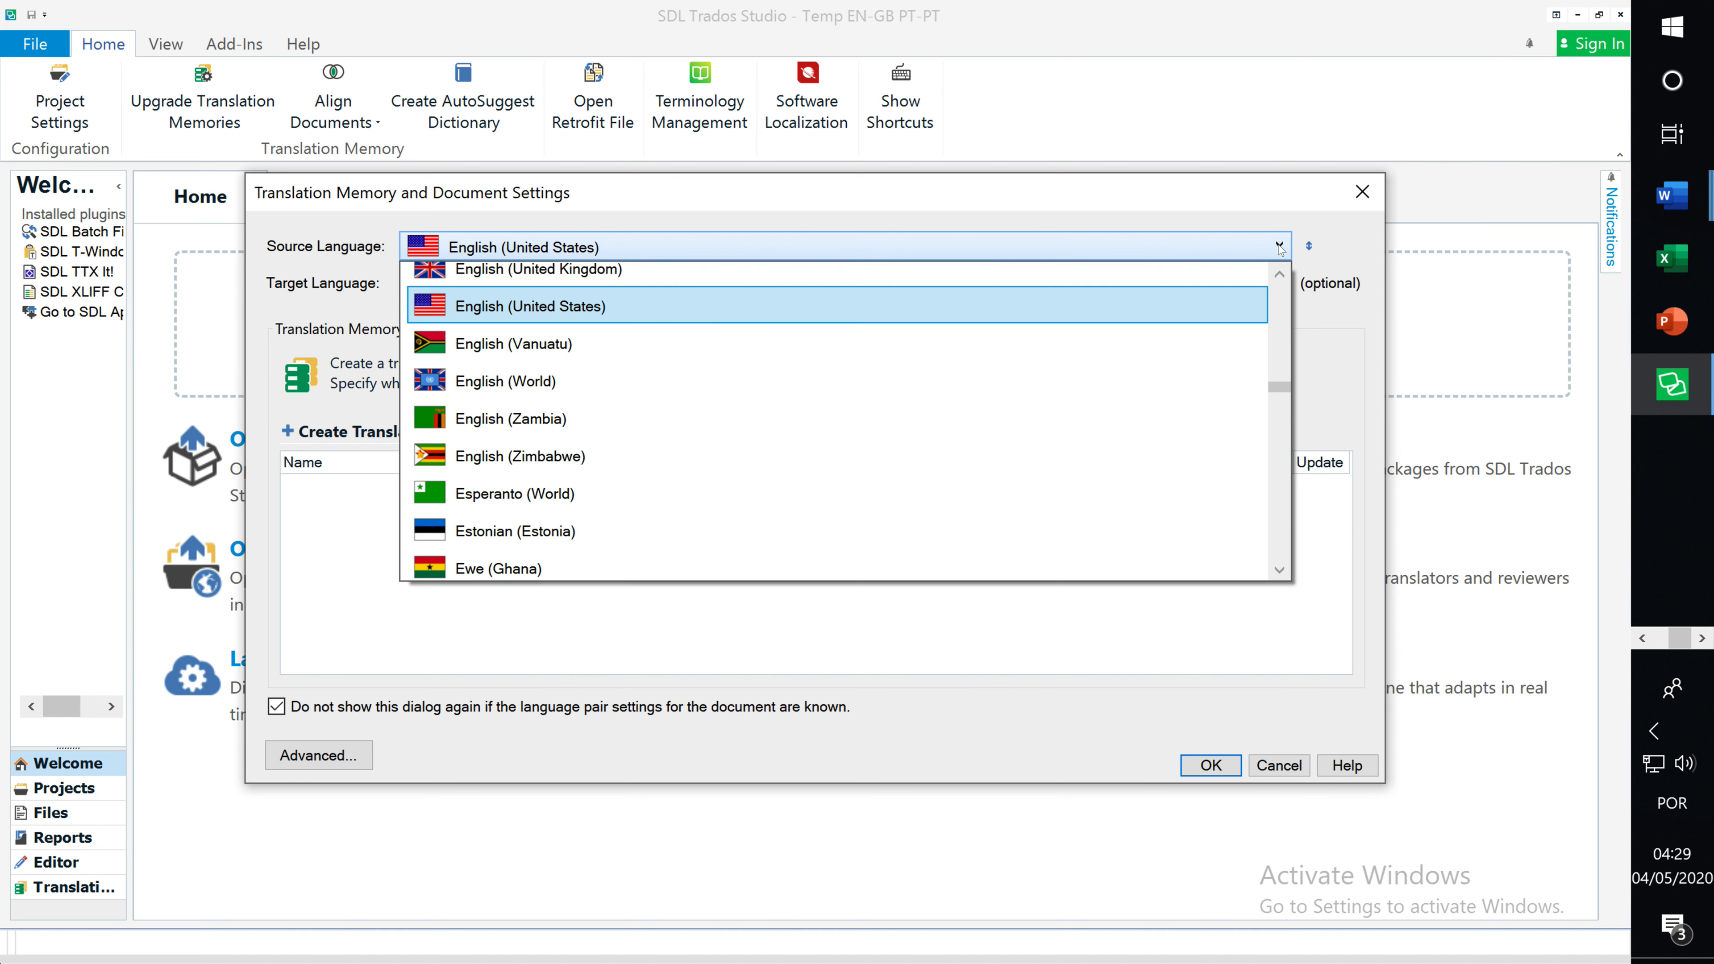
click(1276, 277)
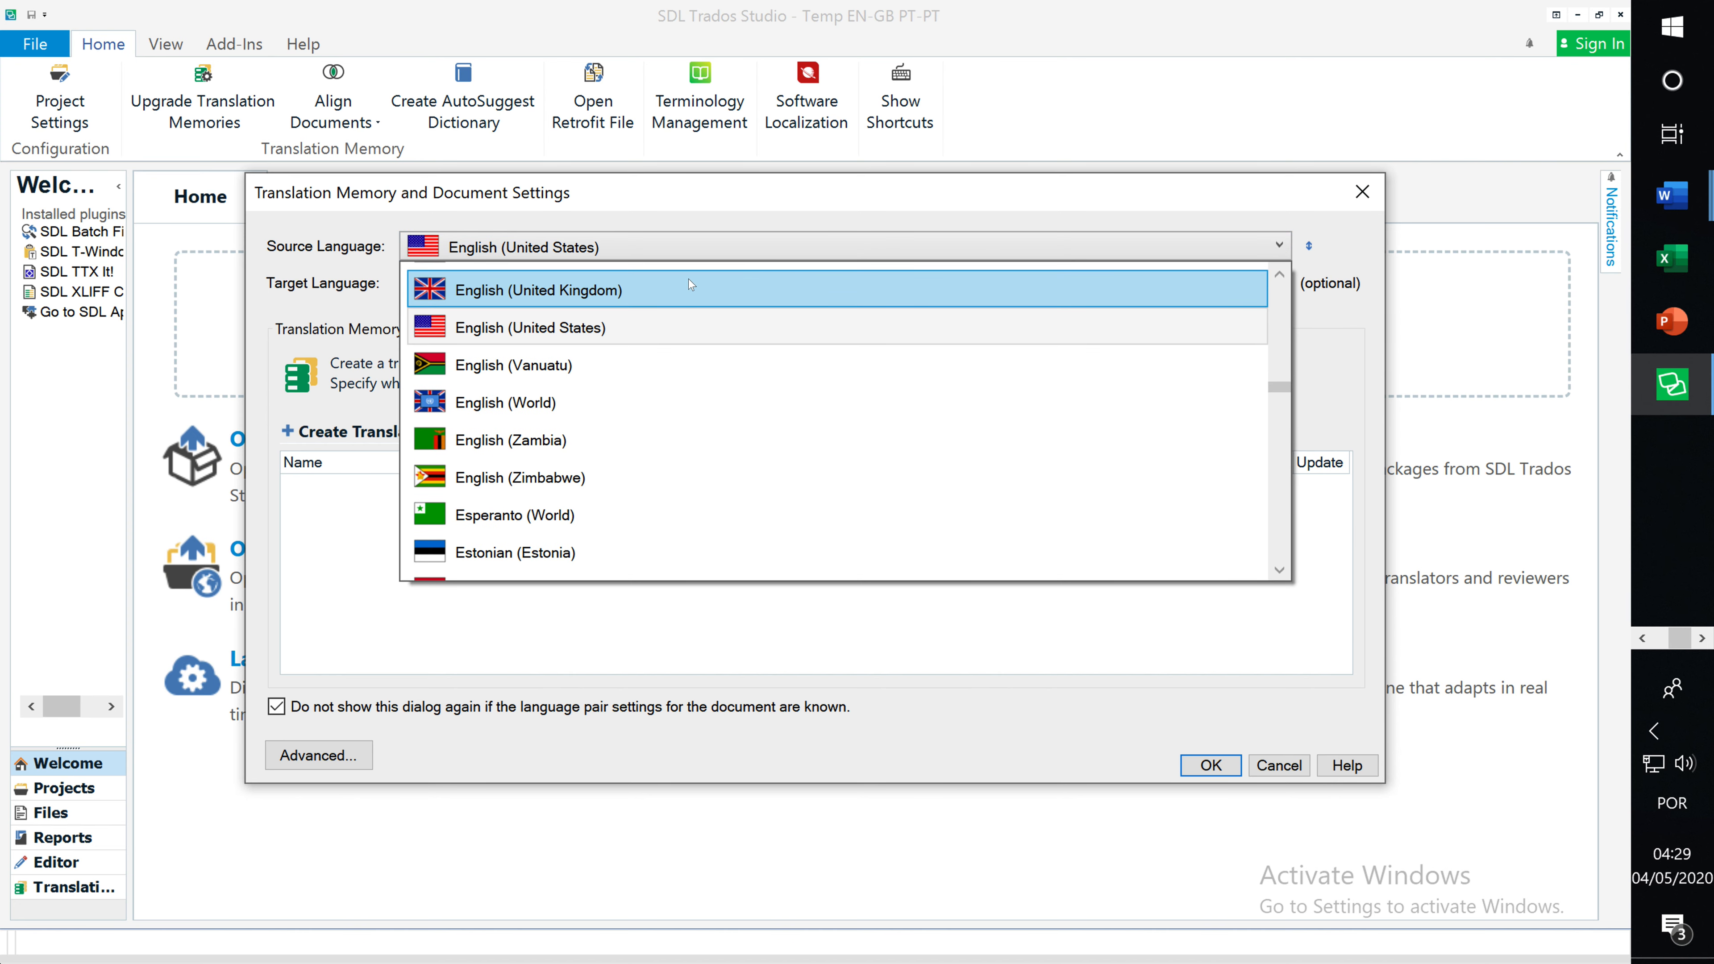
click(620, 290)
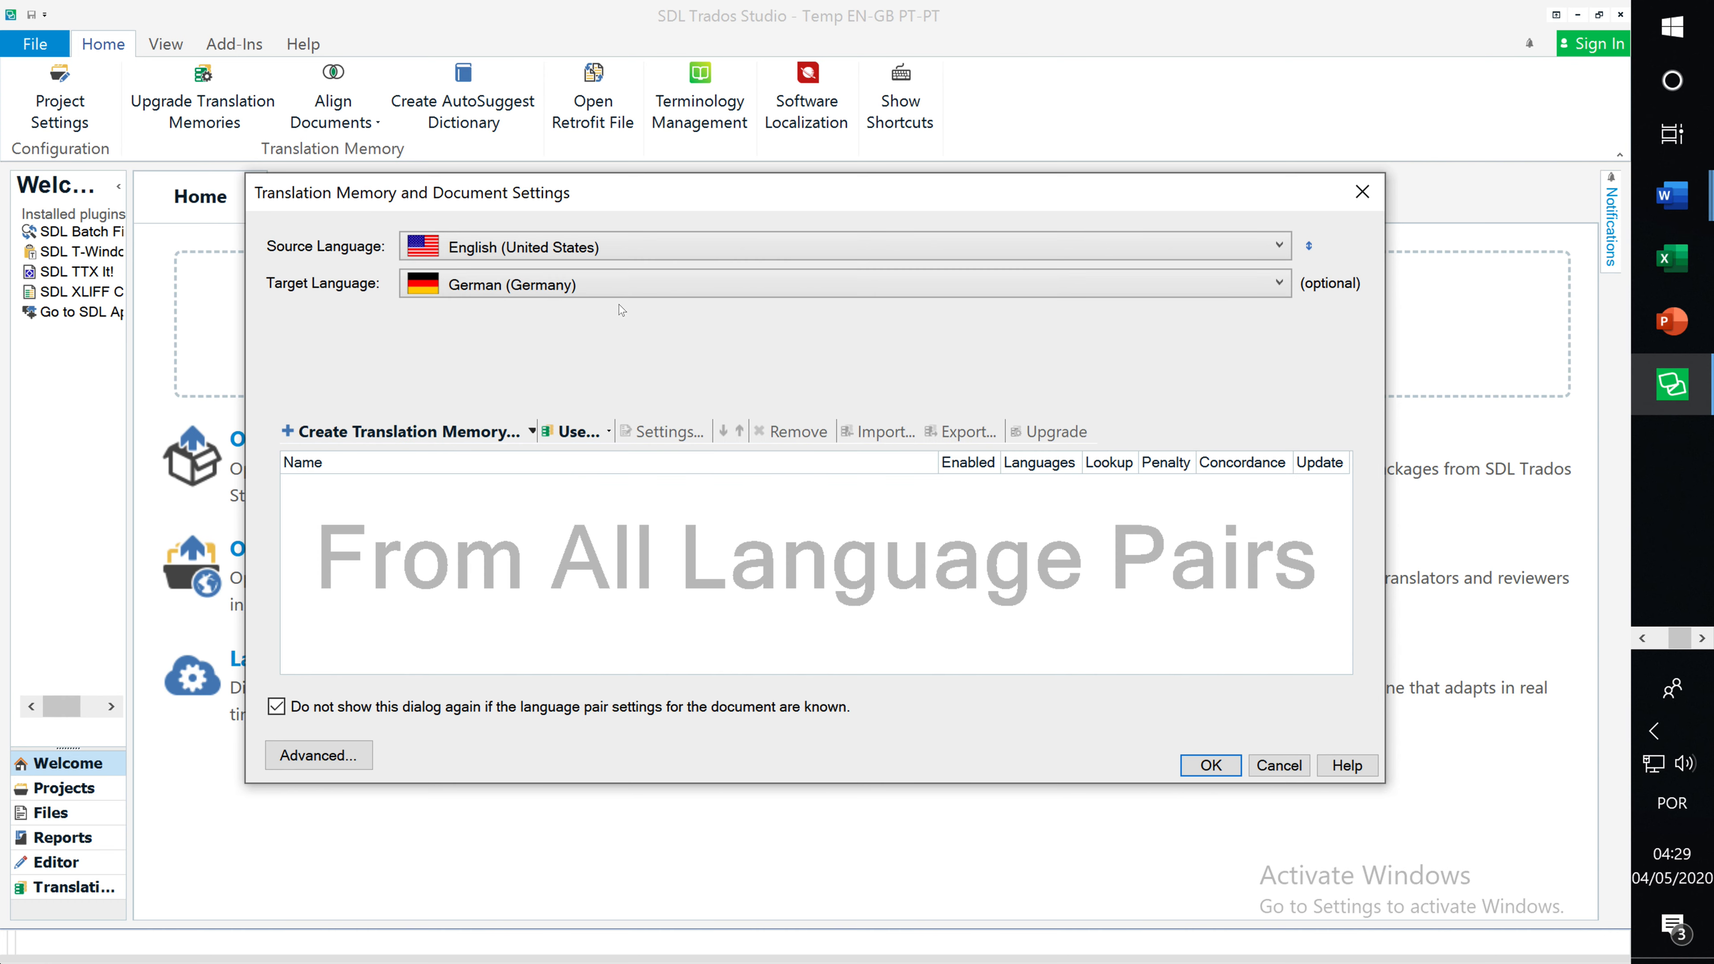
click(1277, 287)
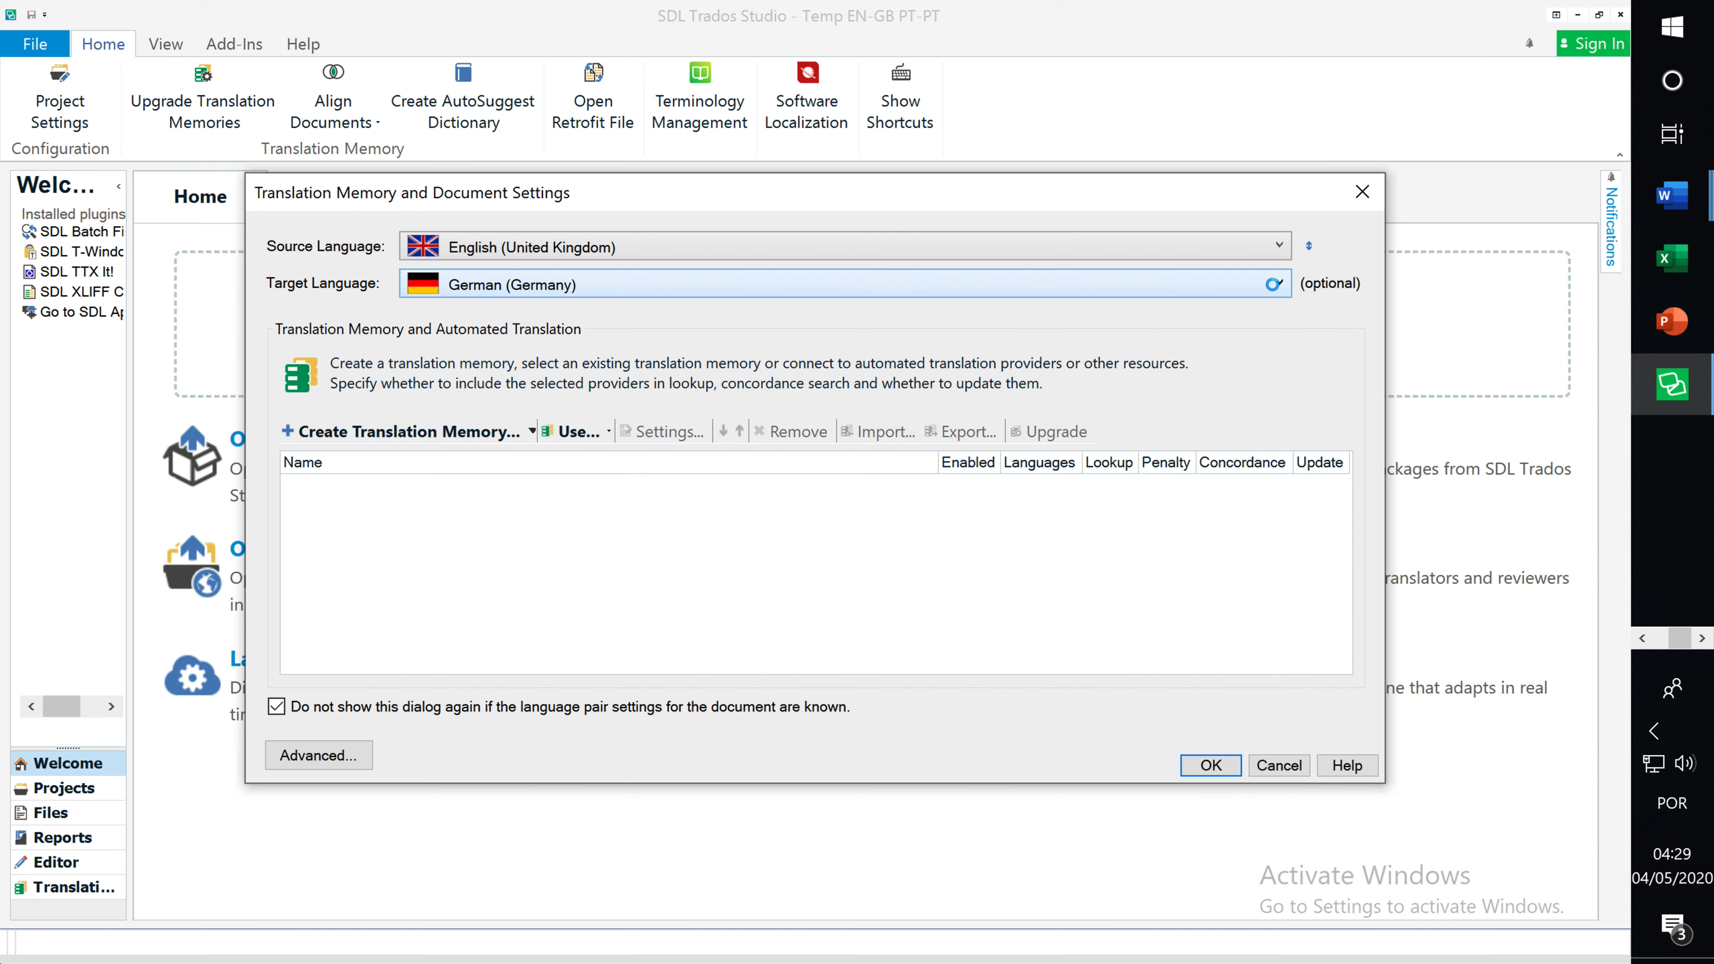
scroll(1045, 453, up, 4)
scroll(1043, 453, down, 9)
drag(1280, 479, 1281, 530)
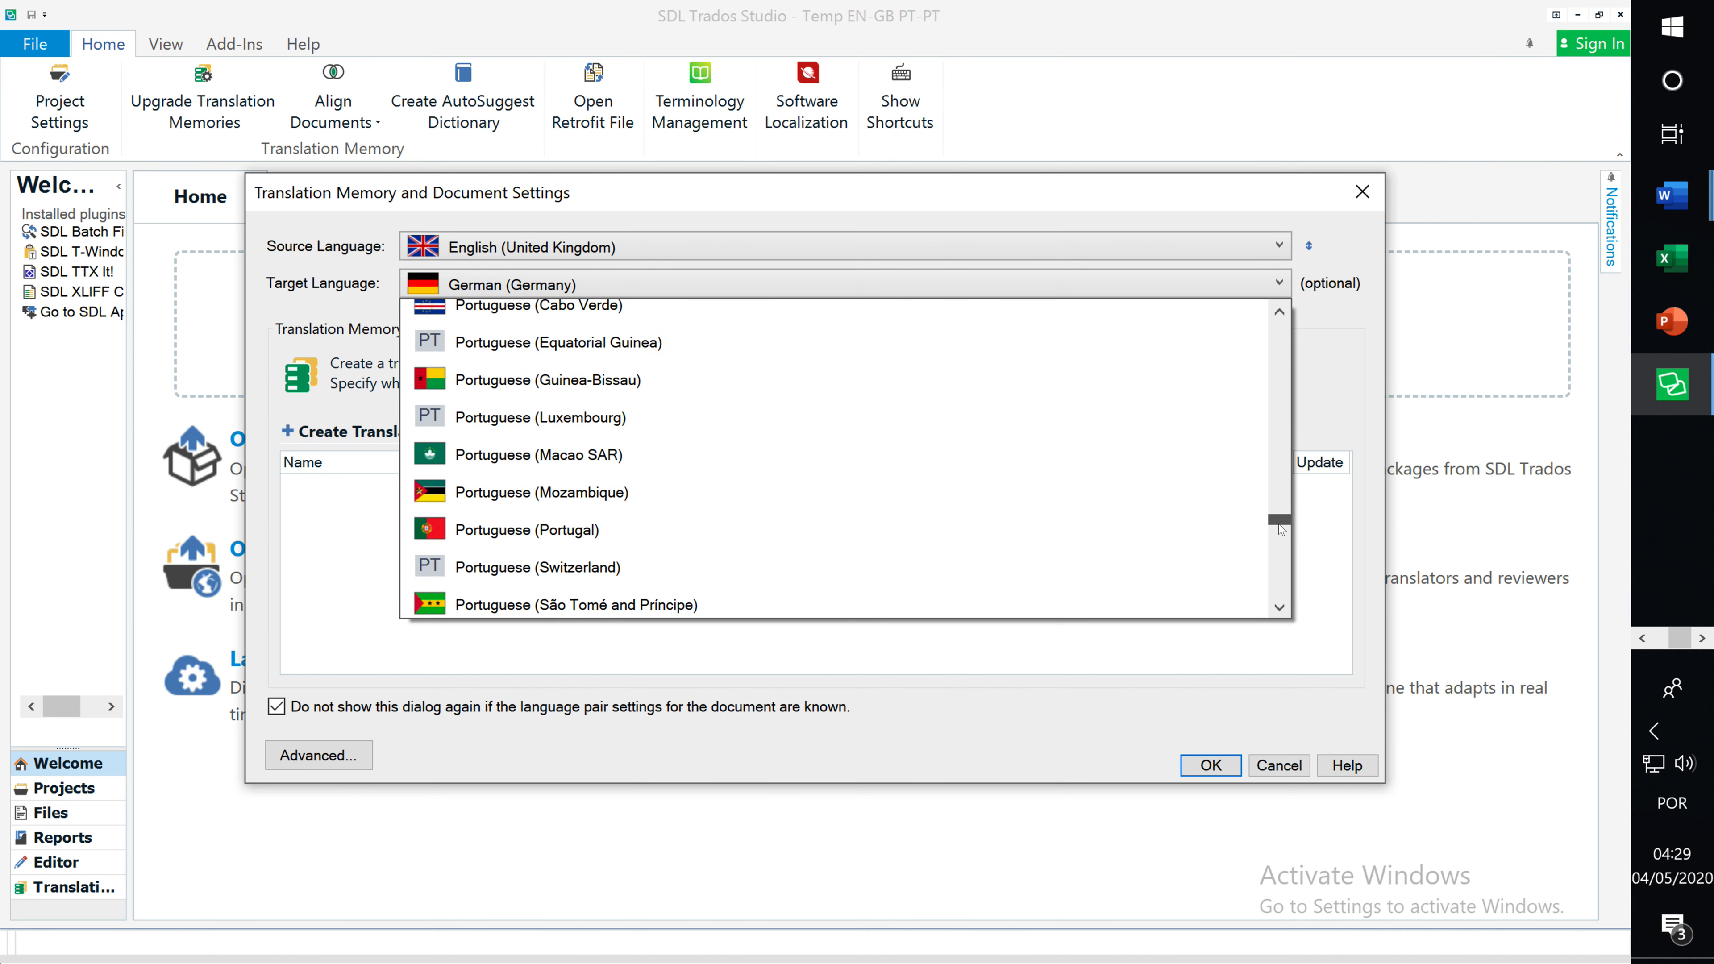
click(541, 530)
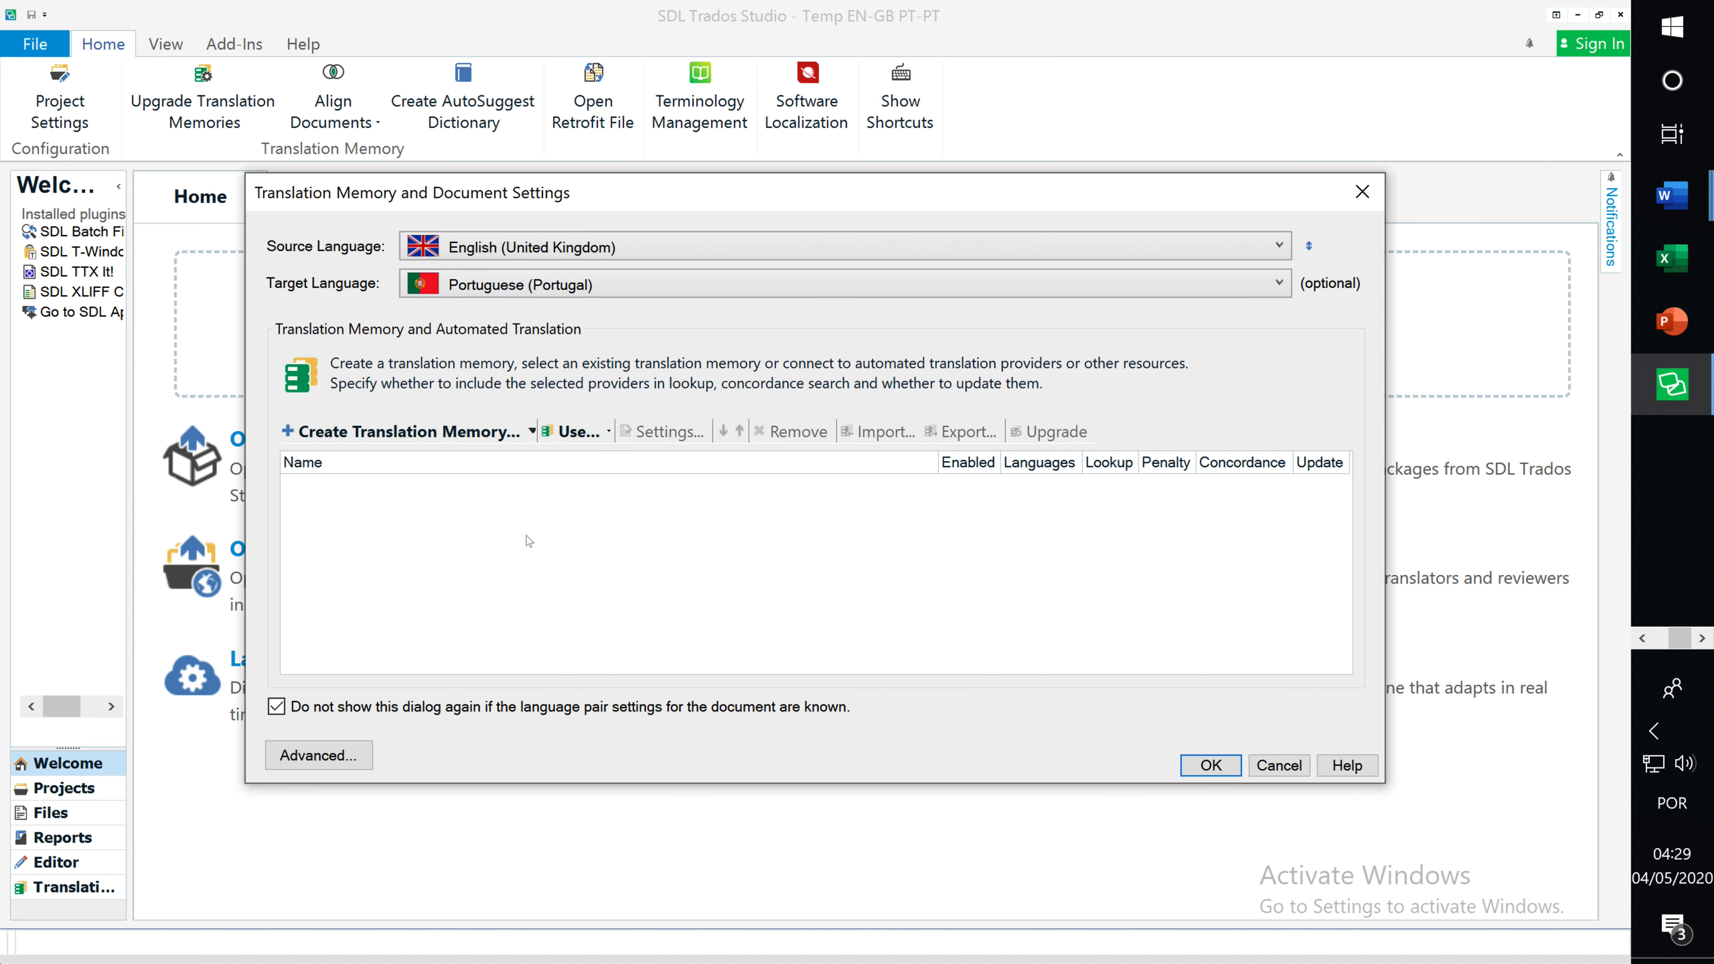
- Add the existing file-based translation memory Temp EN-GB PT-PT.sdltm to the document settings and select it
click(584, 436)
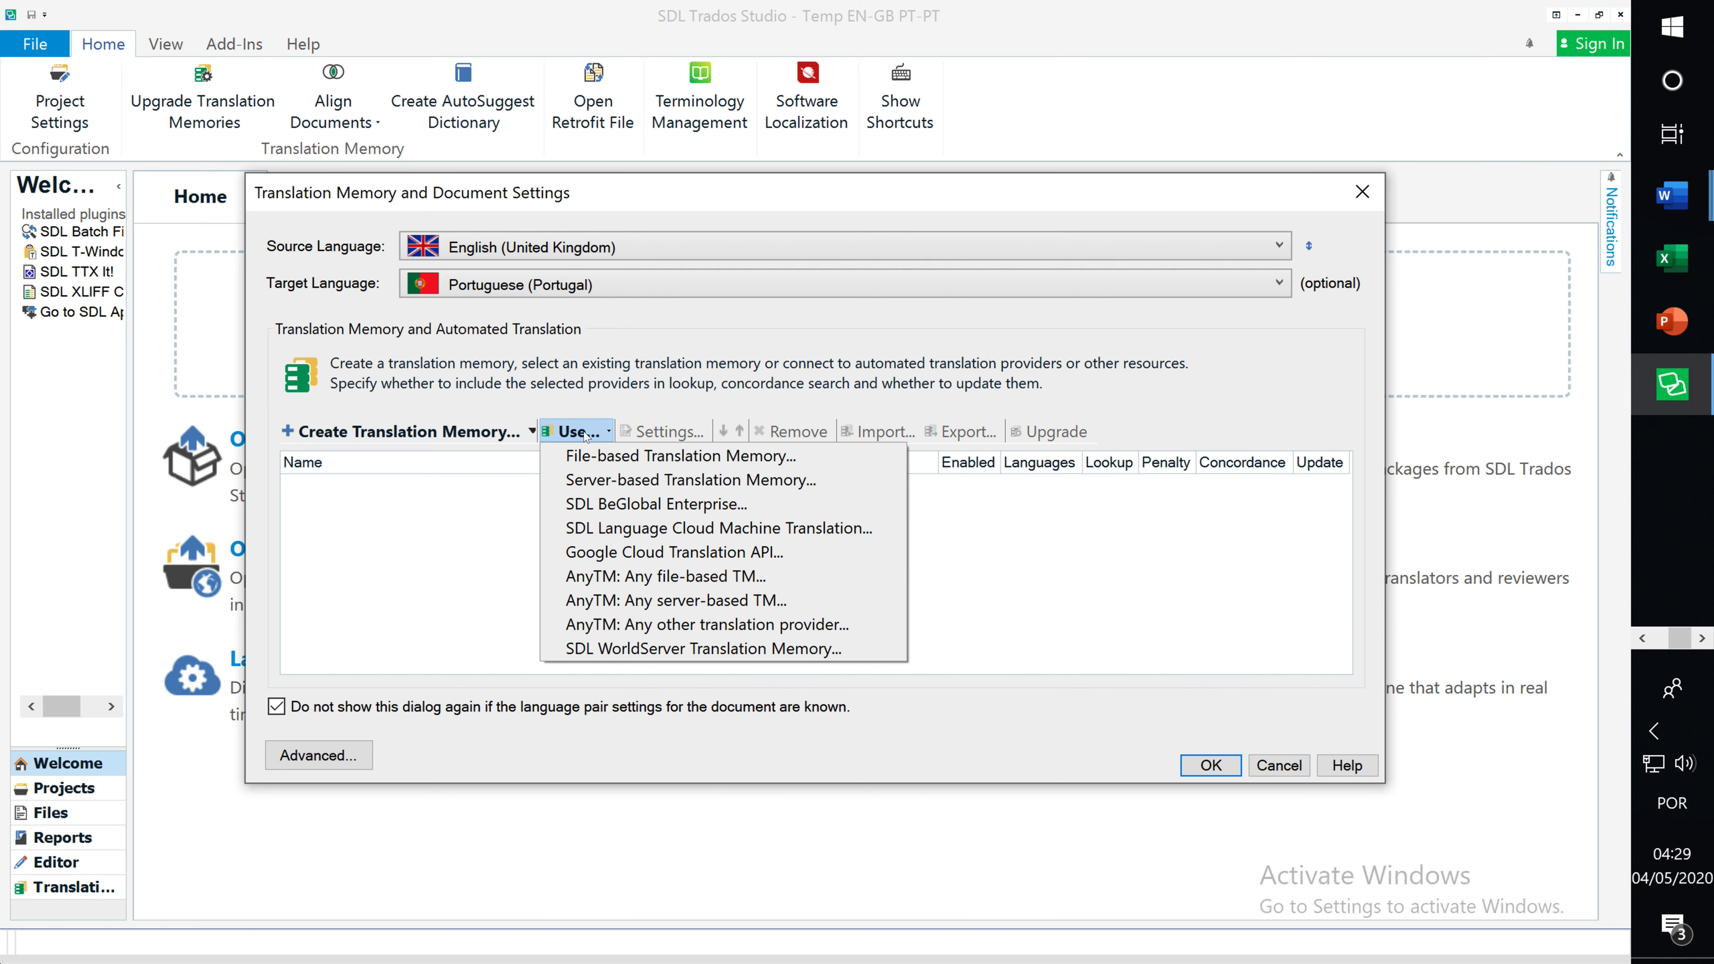
click(612, 459)
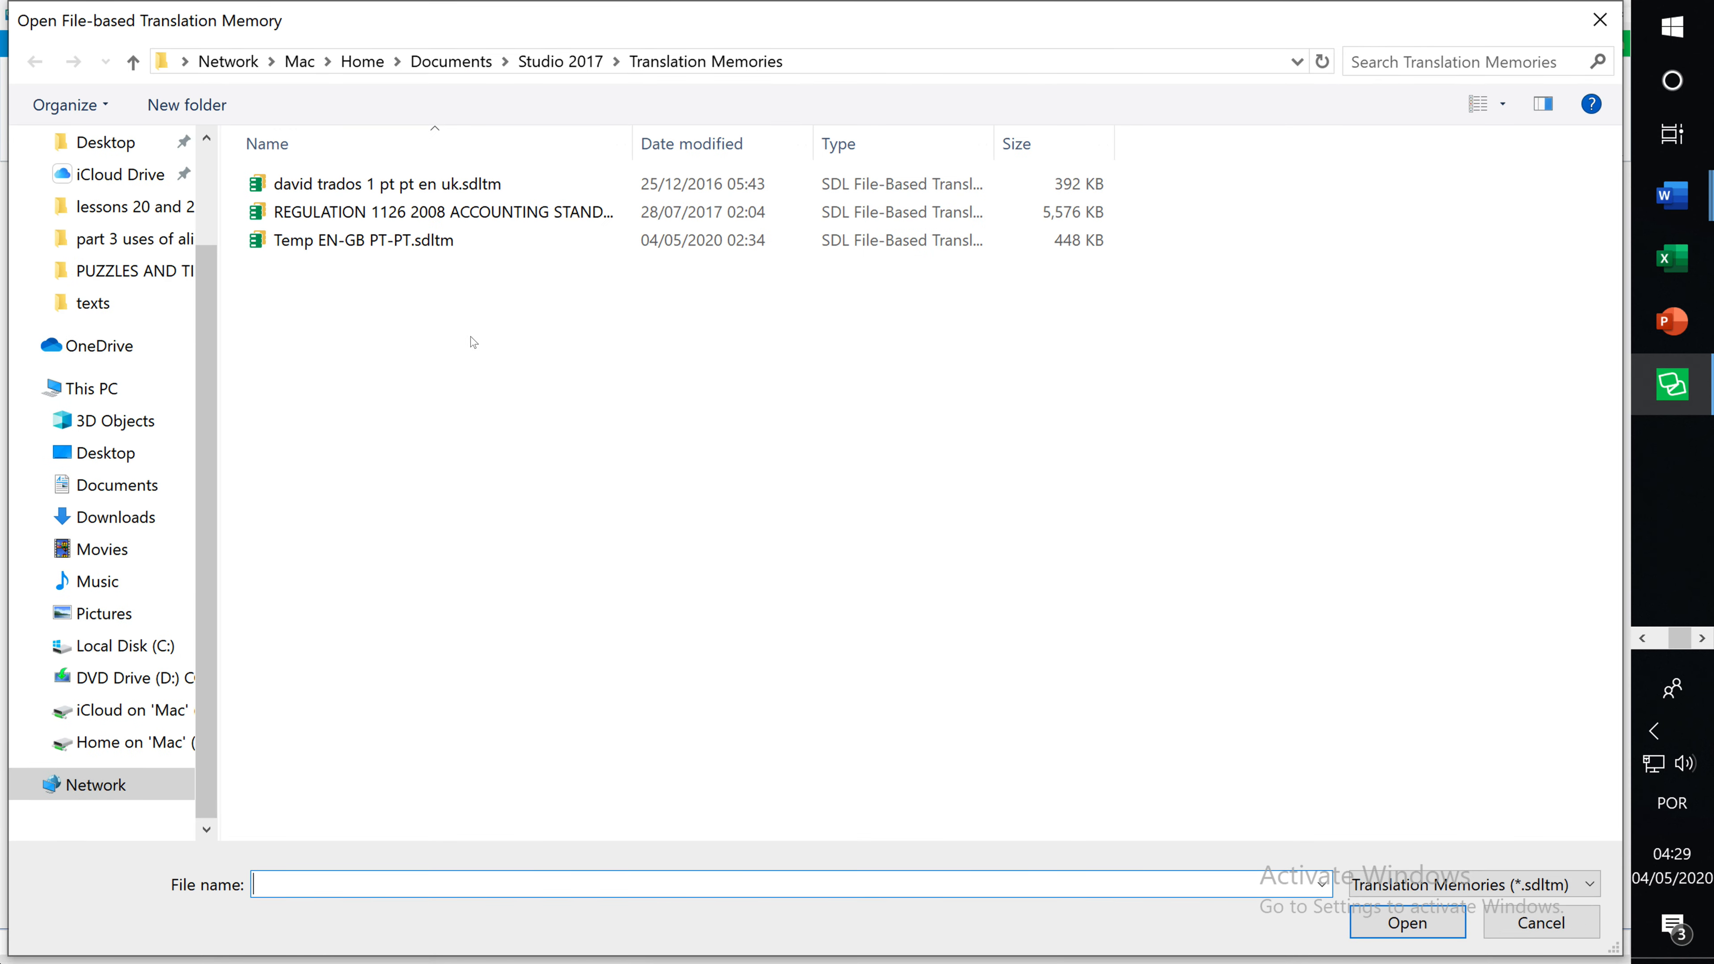
double_click(387, 243)
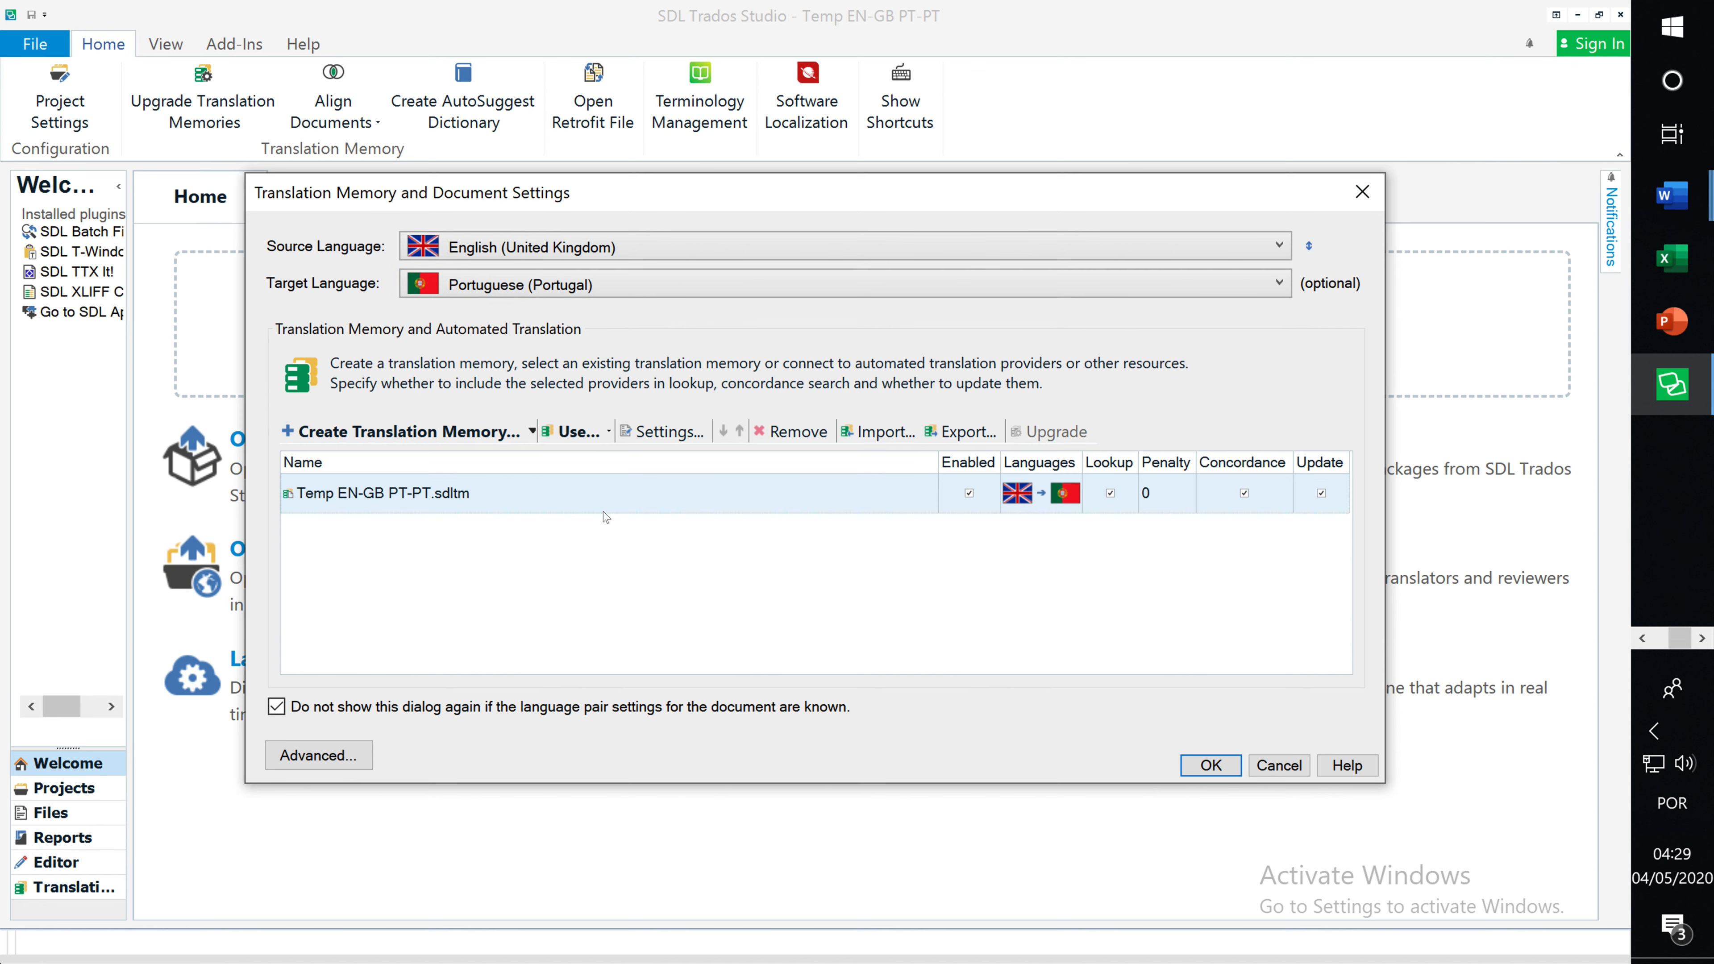
click(790, 487)
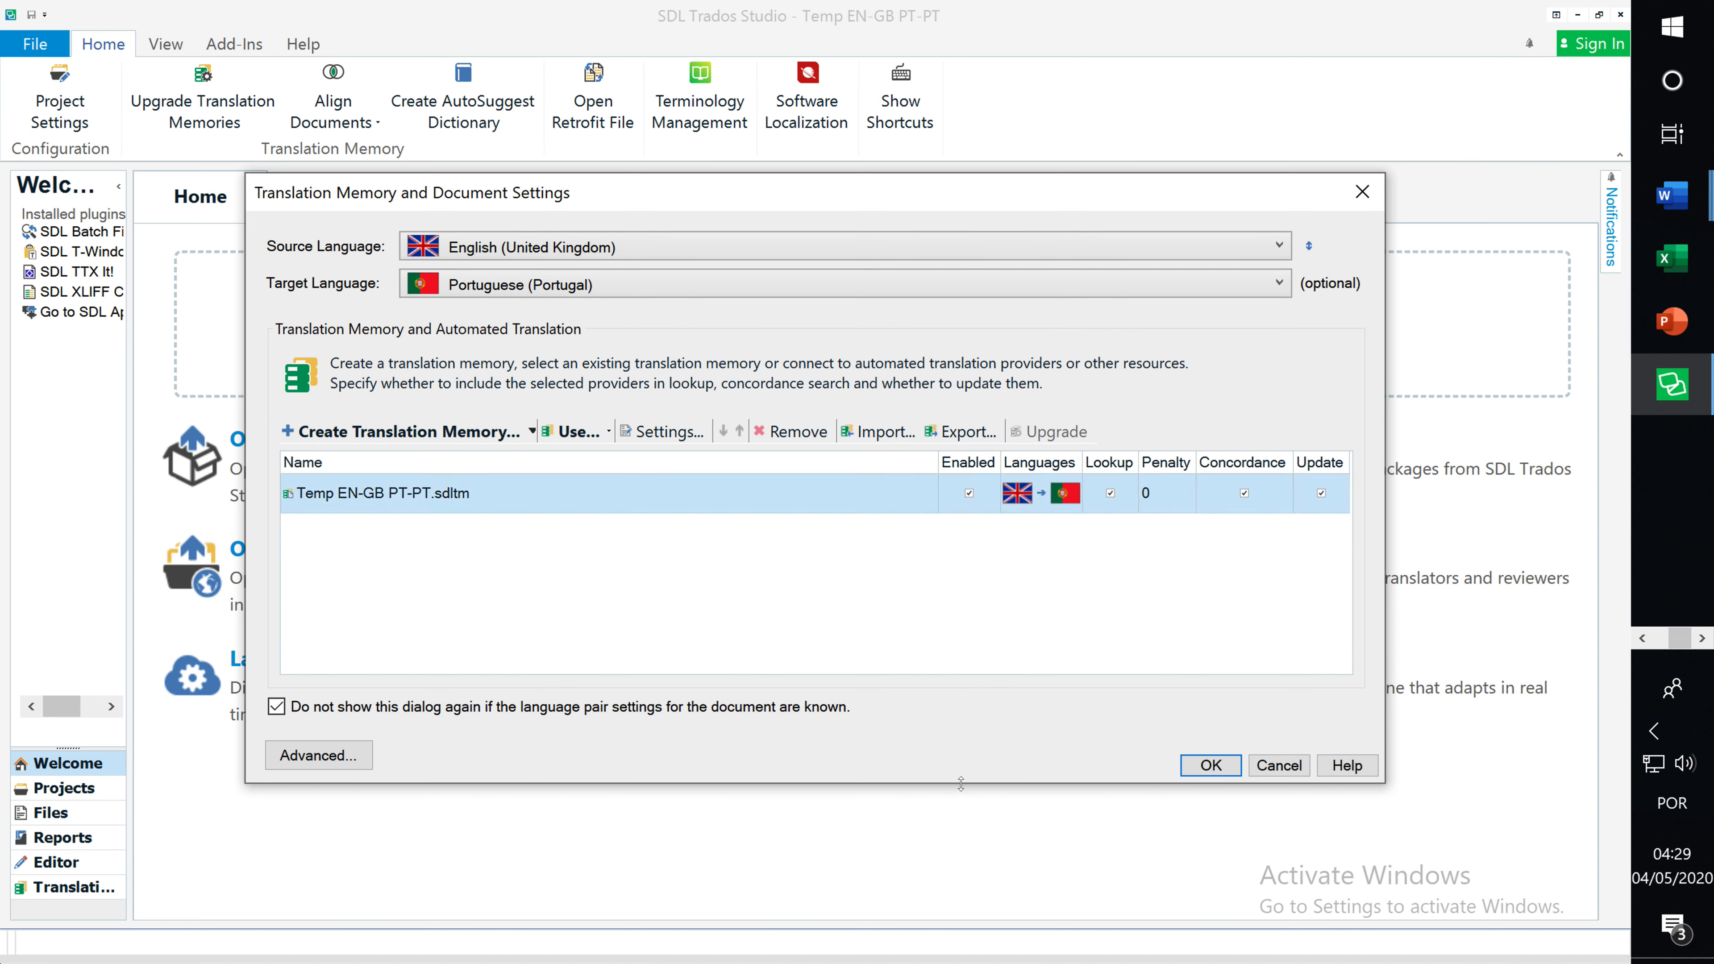
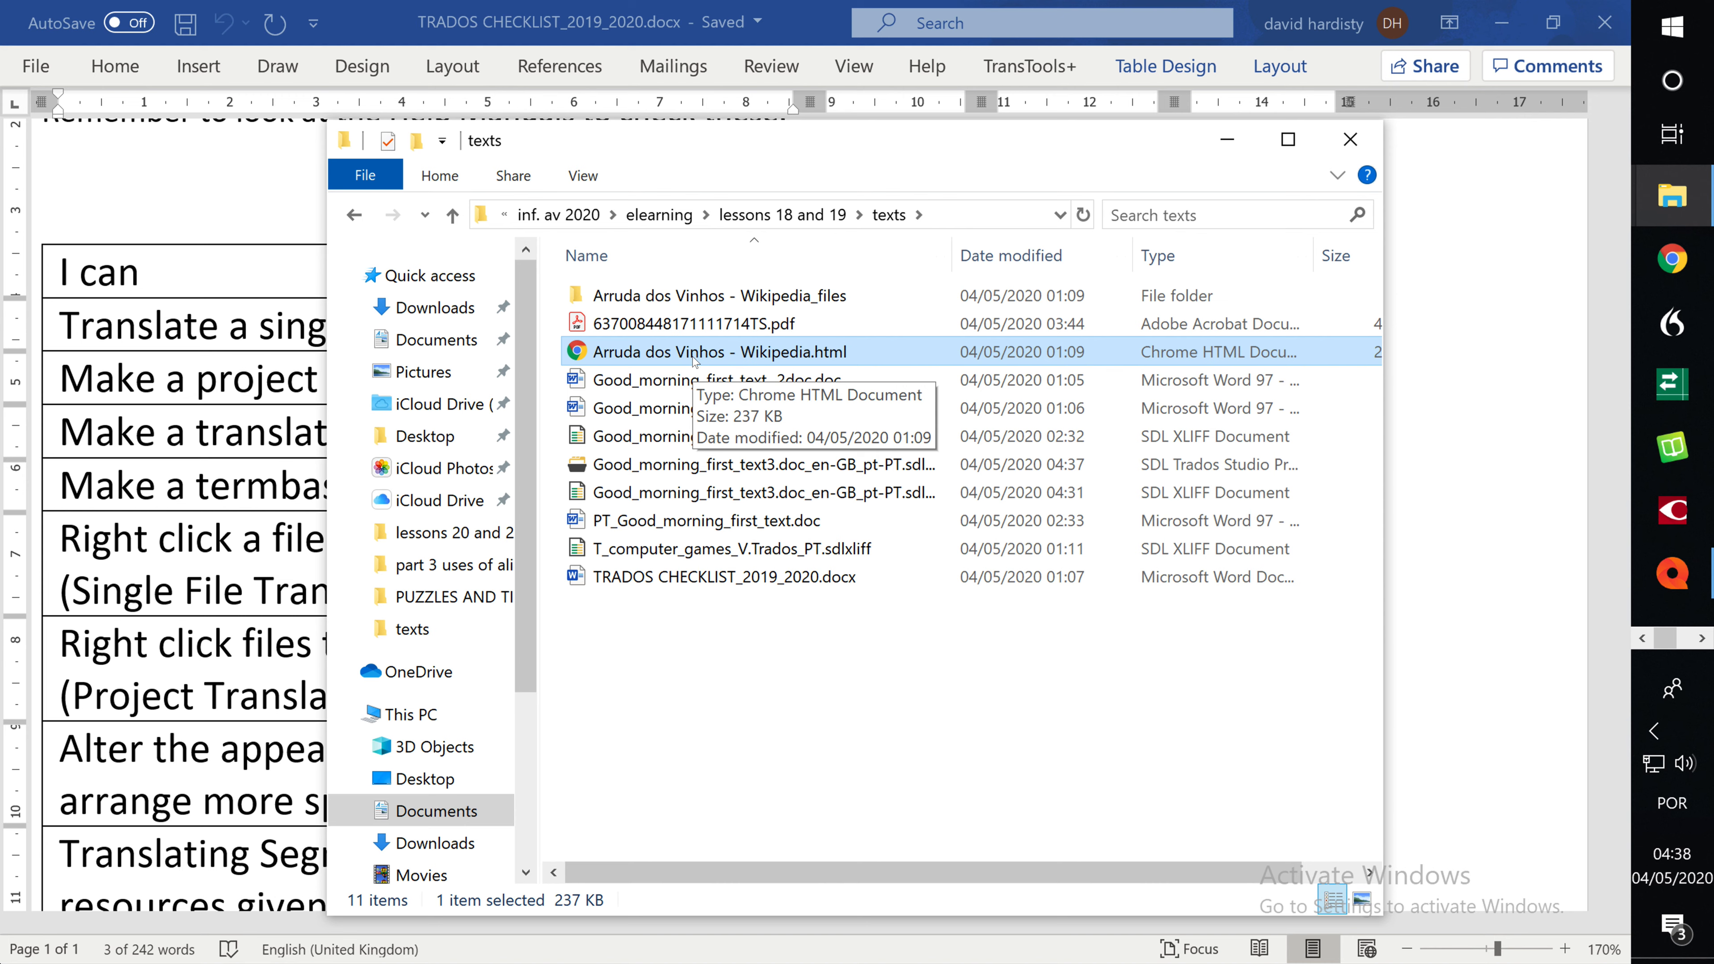
- Check the actions available for Arruda dos Vinhos - Wikipedia.html and maximize the texts folder window
right_click(676, 352)
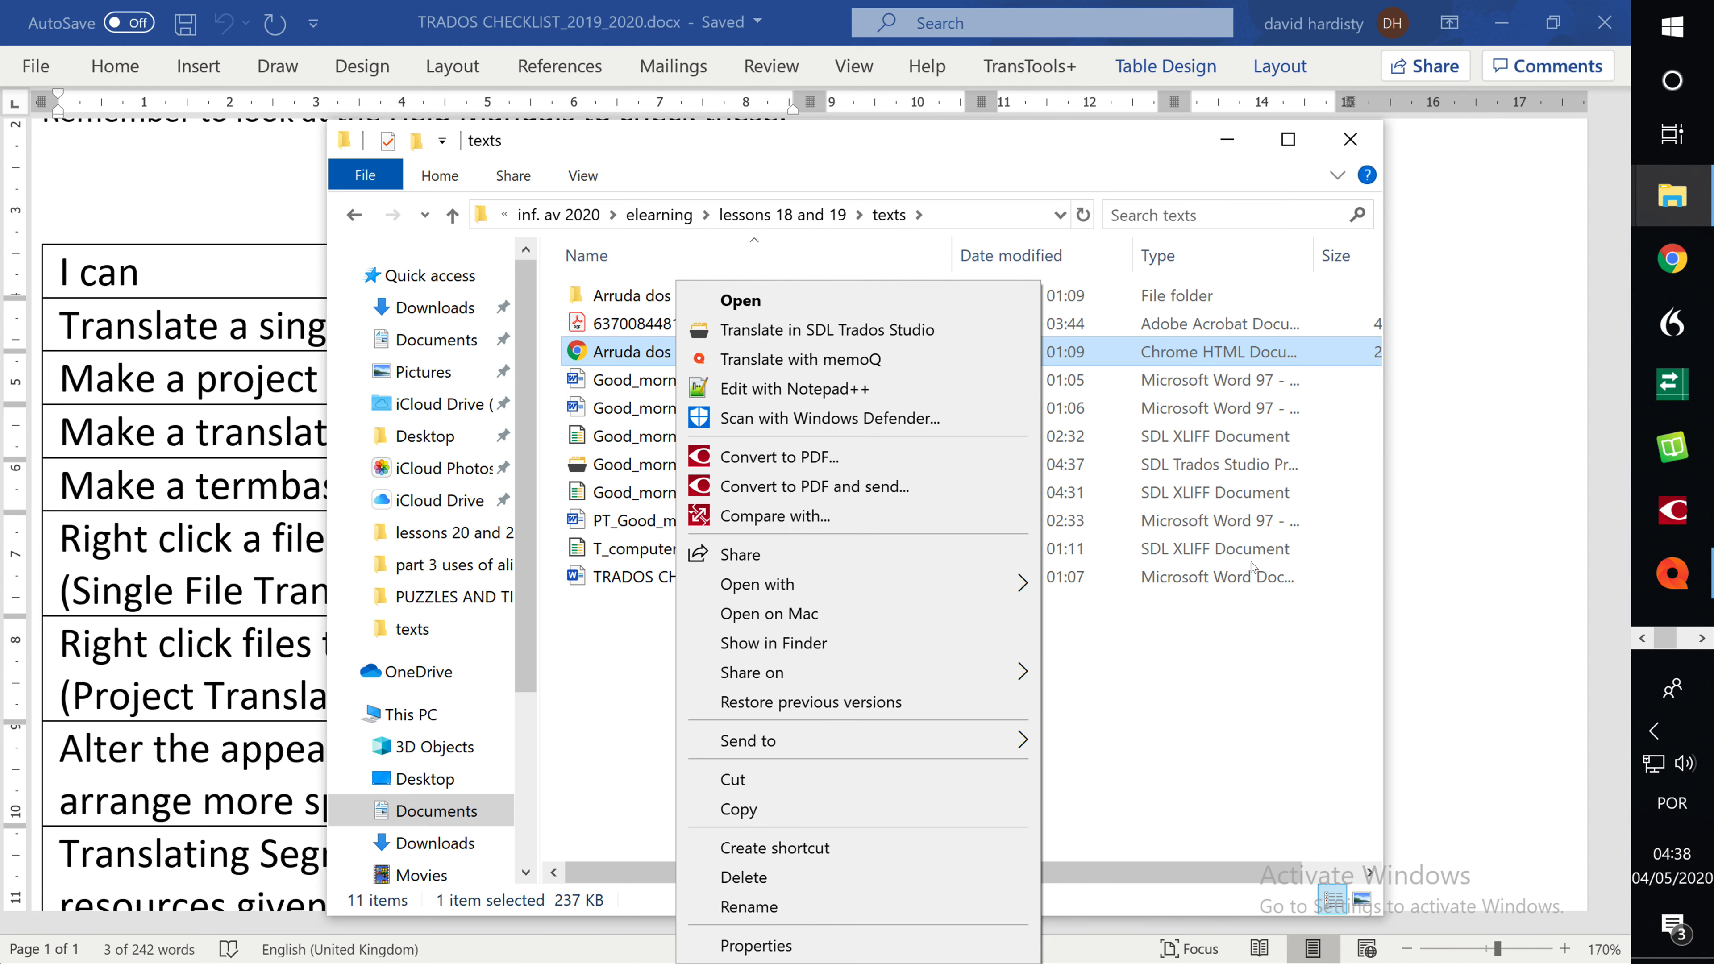
click(1250, 751)
click(1288, 139)
click(507, 224)
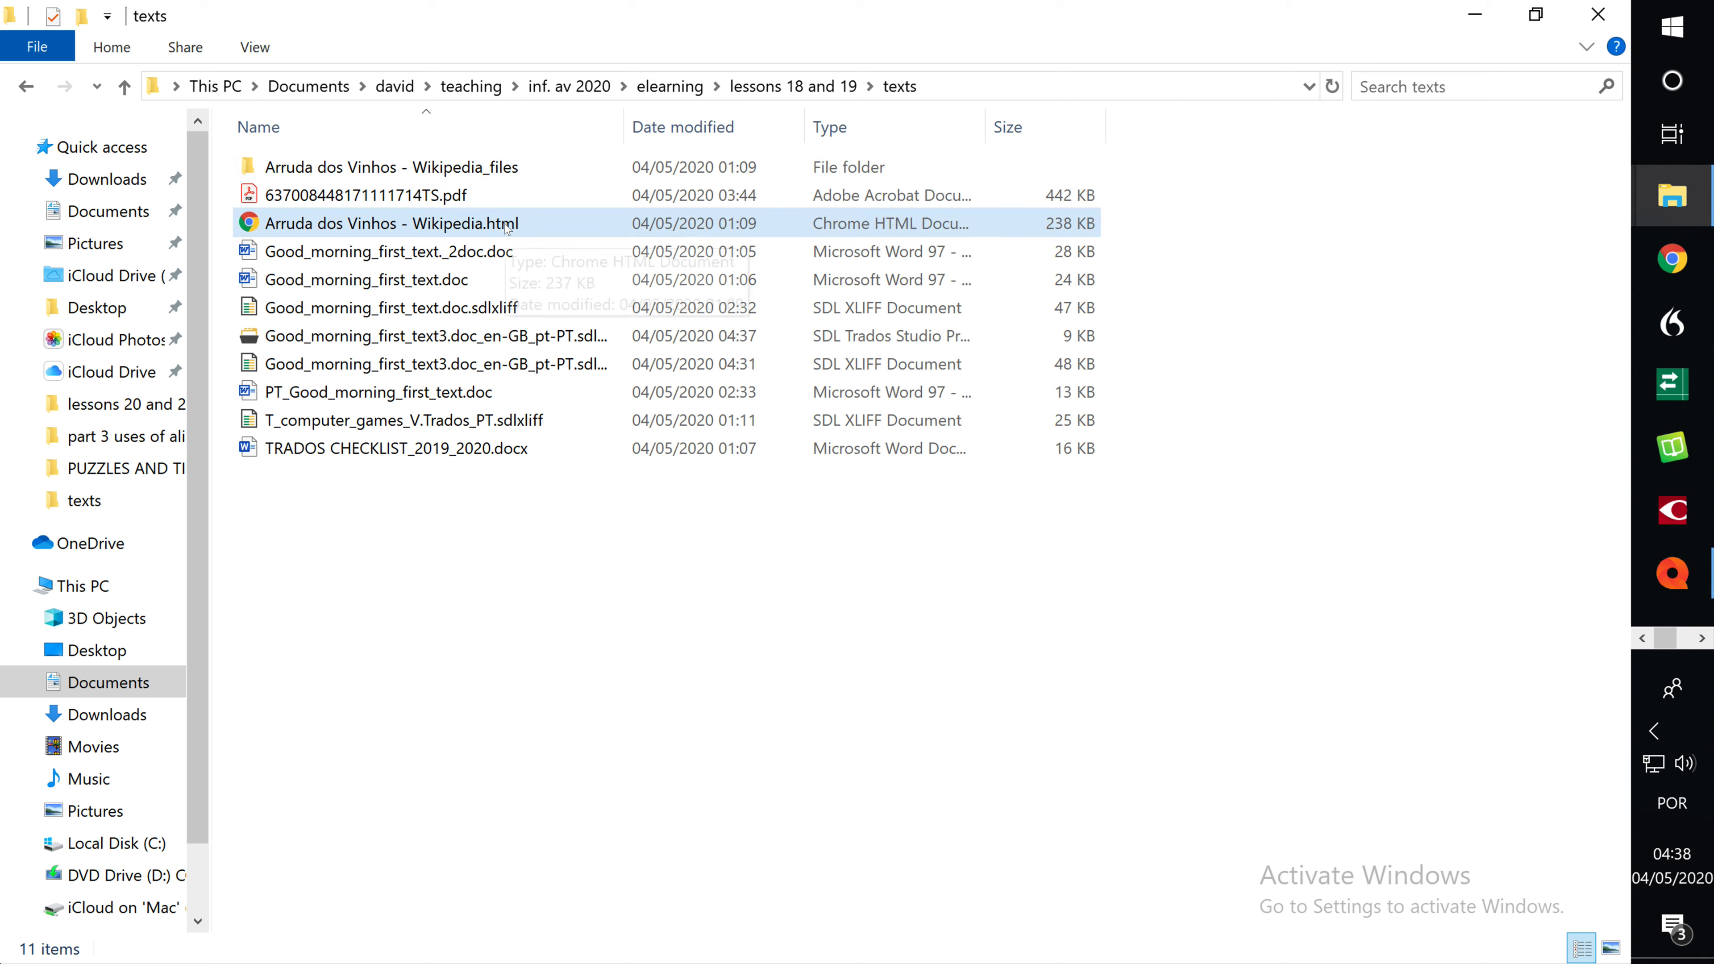
click(440, 259)
click(376, 227)
- Send Good_morning_first_text._2doc.doc from the texts folder to SDL Trados Studio for translation and continue with the trial
right_click(401, 252)
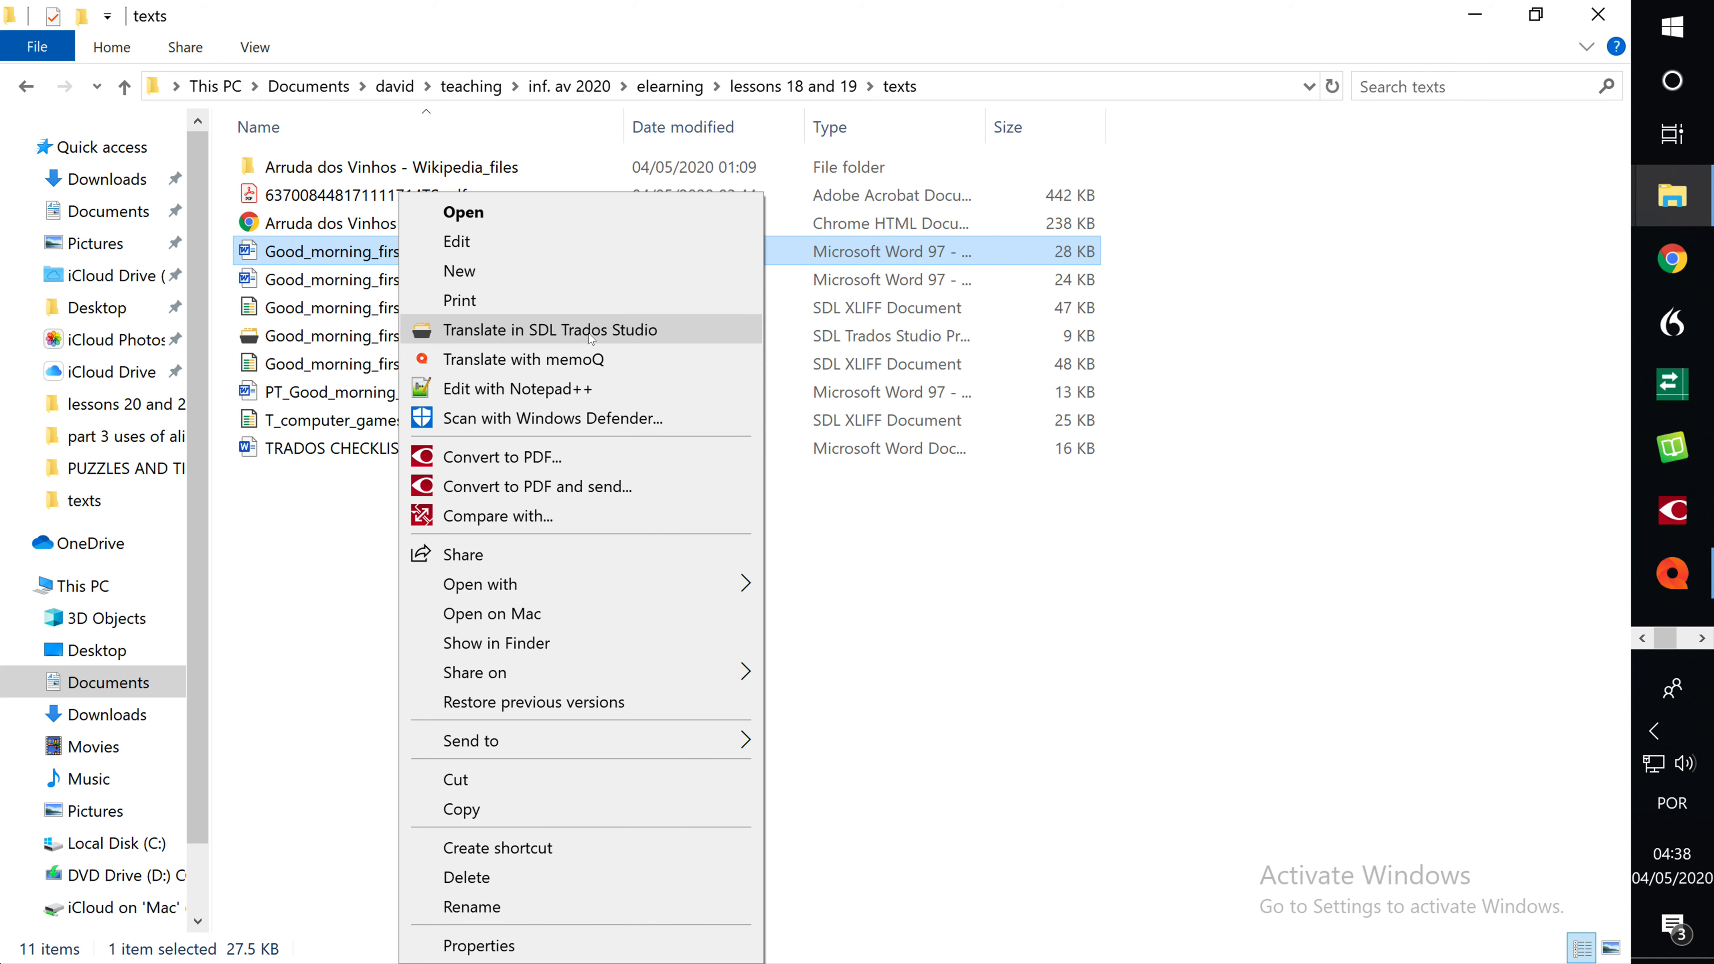
click(591, 332)
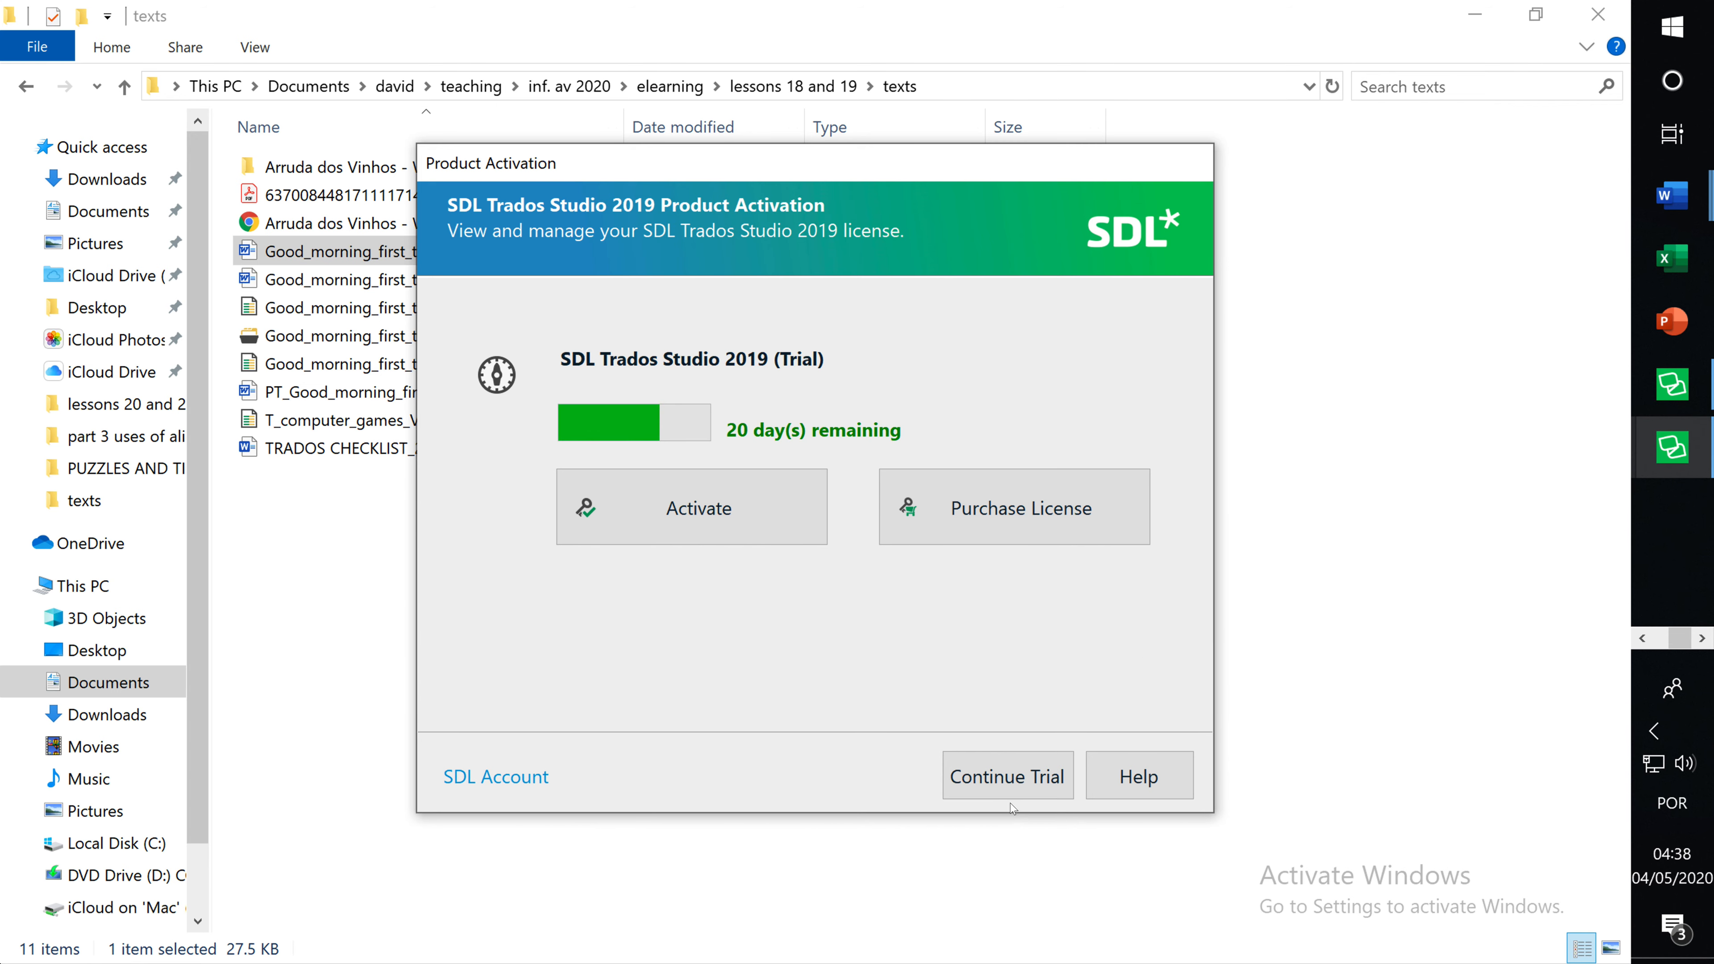
click(1043, 790)
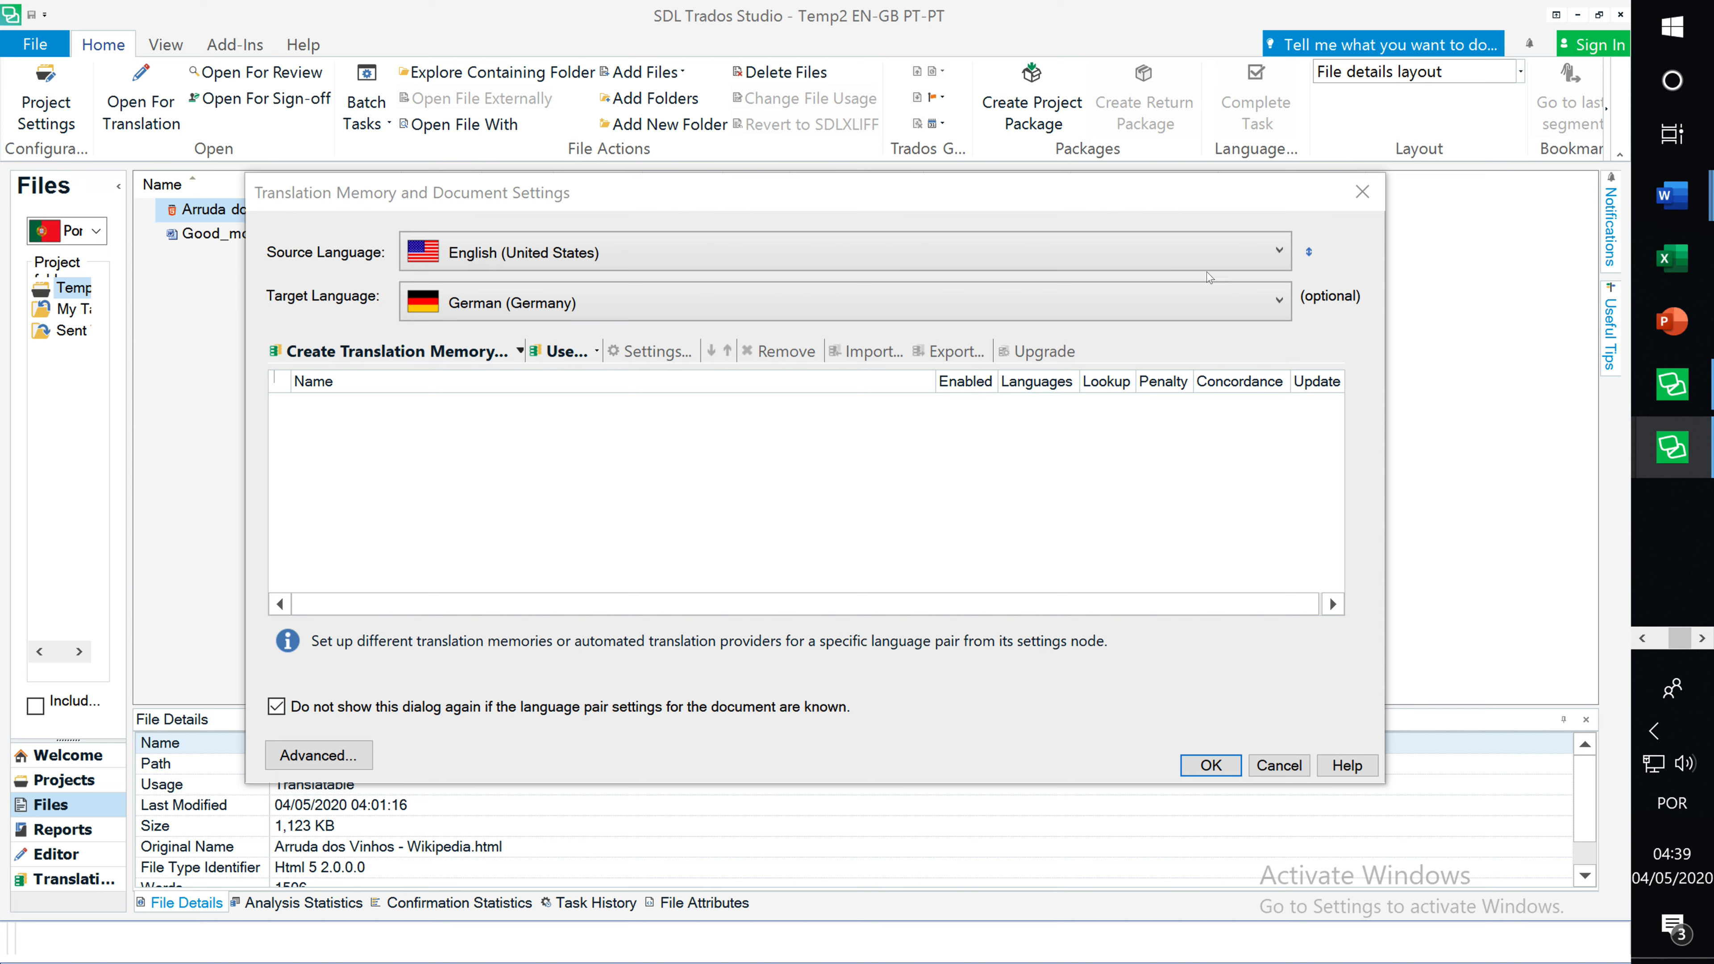
- Set the document's language pair to English (United Kingdom) as source and Portuguese (Portugal) as target
click(1280, 252)
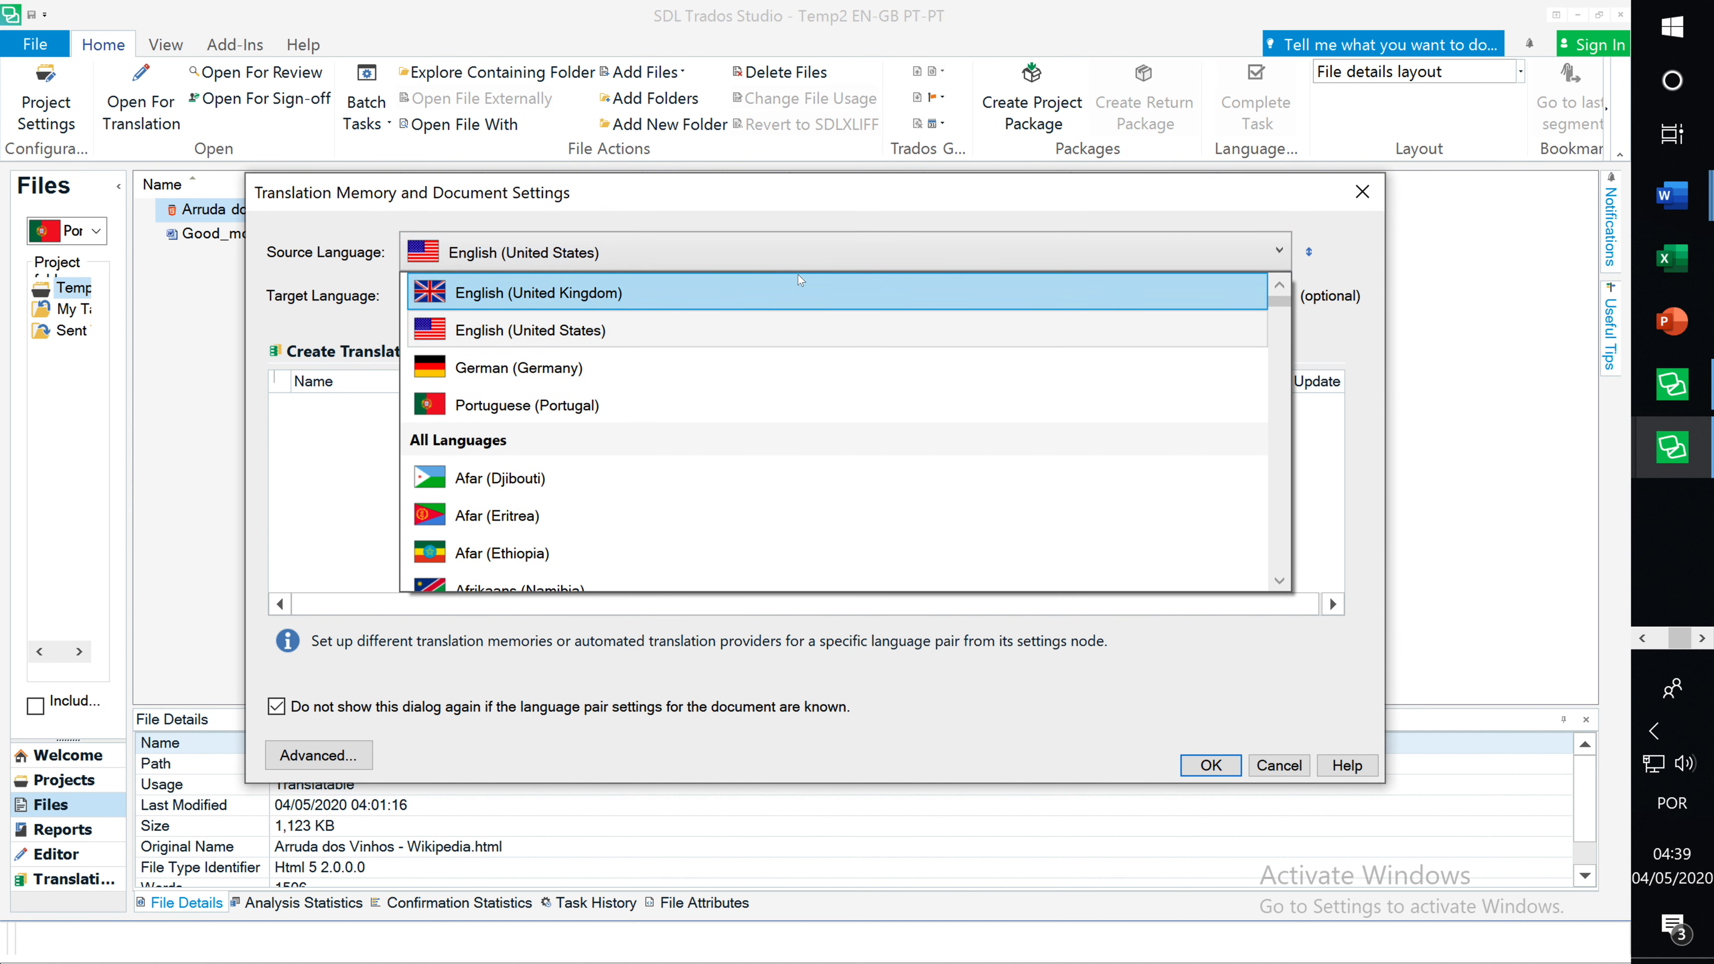
click(752, 295)
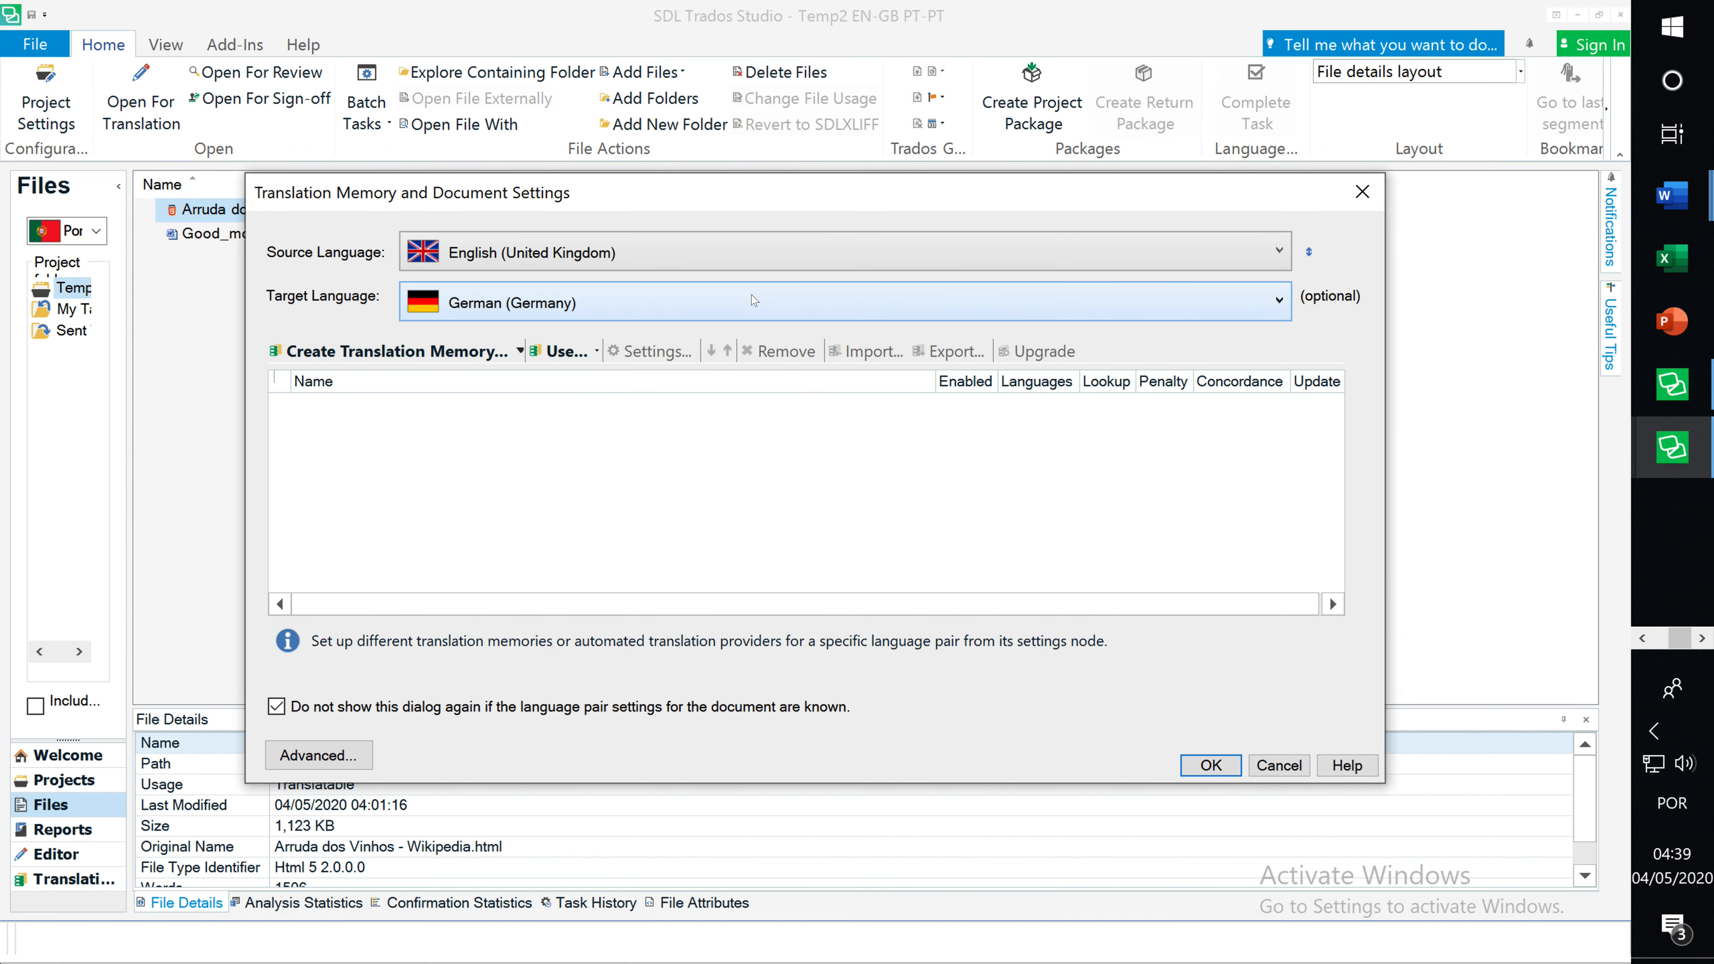
click(1023, 296)
click(645, 410)
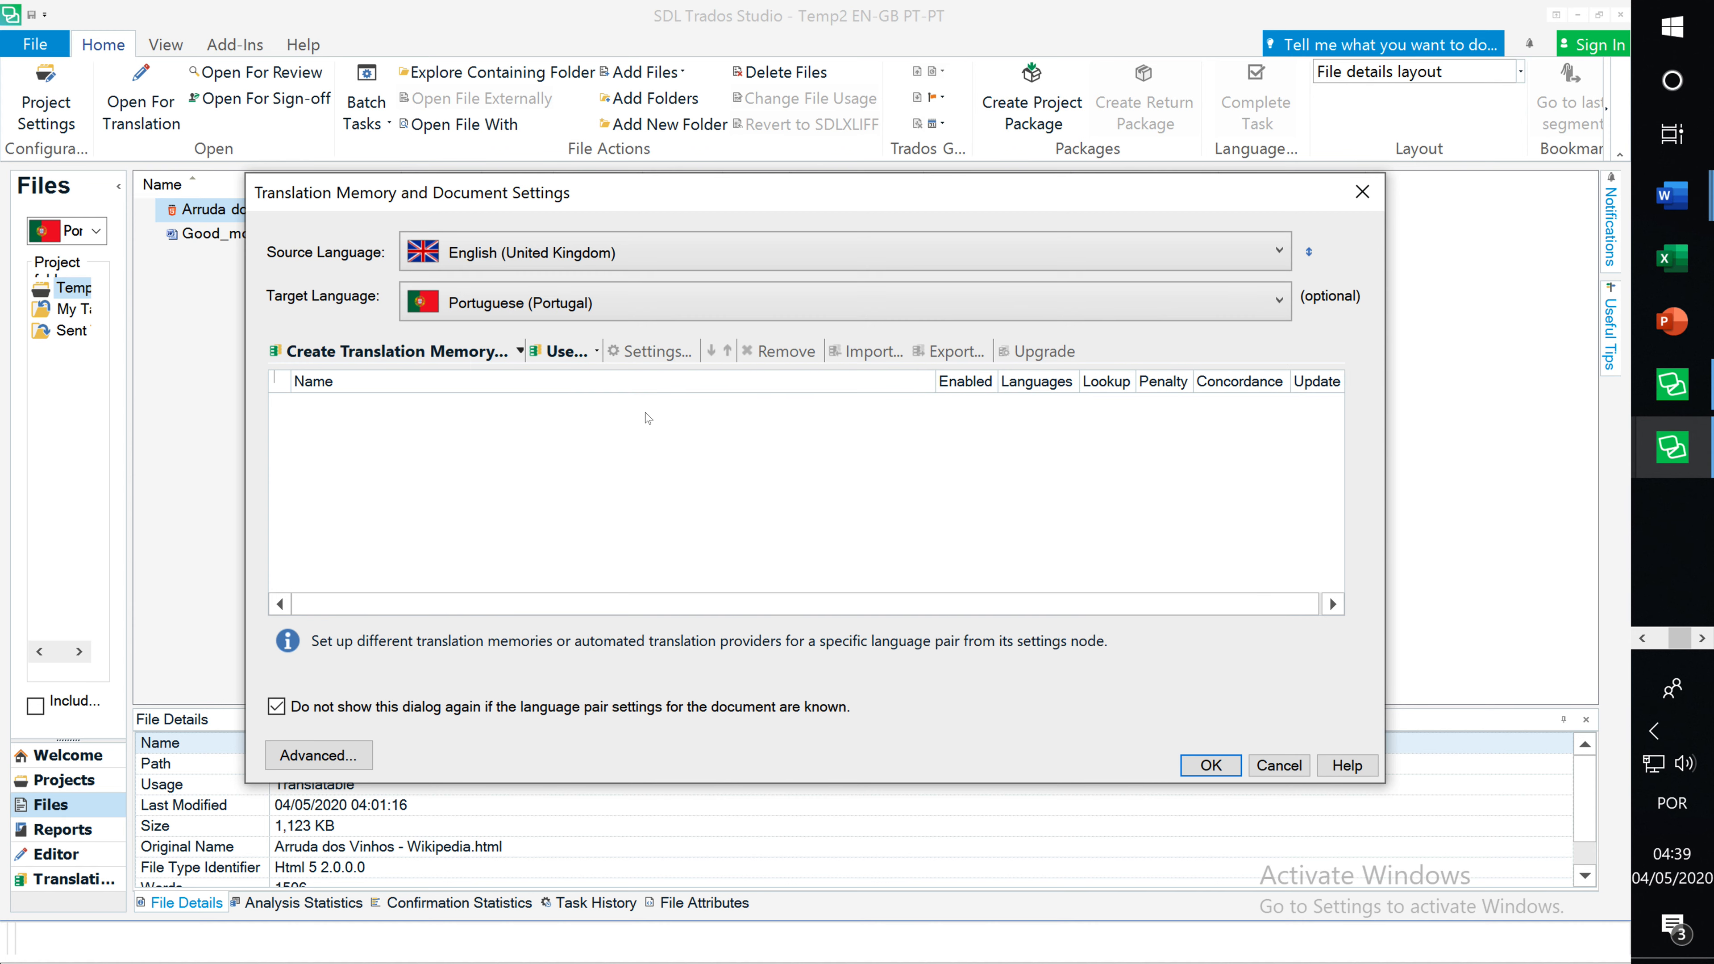
- Attach the file-based translation memory temp2.sdltm and accept the settings to open the document for translation
click(567, 352)
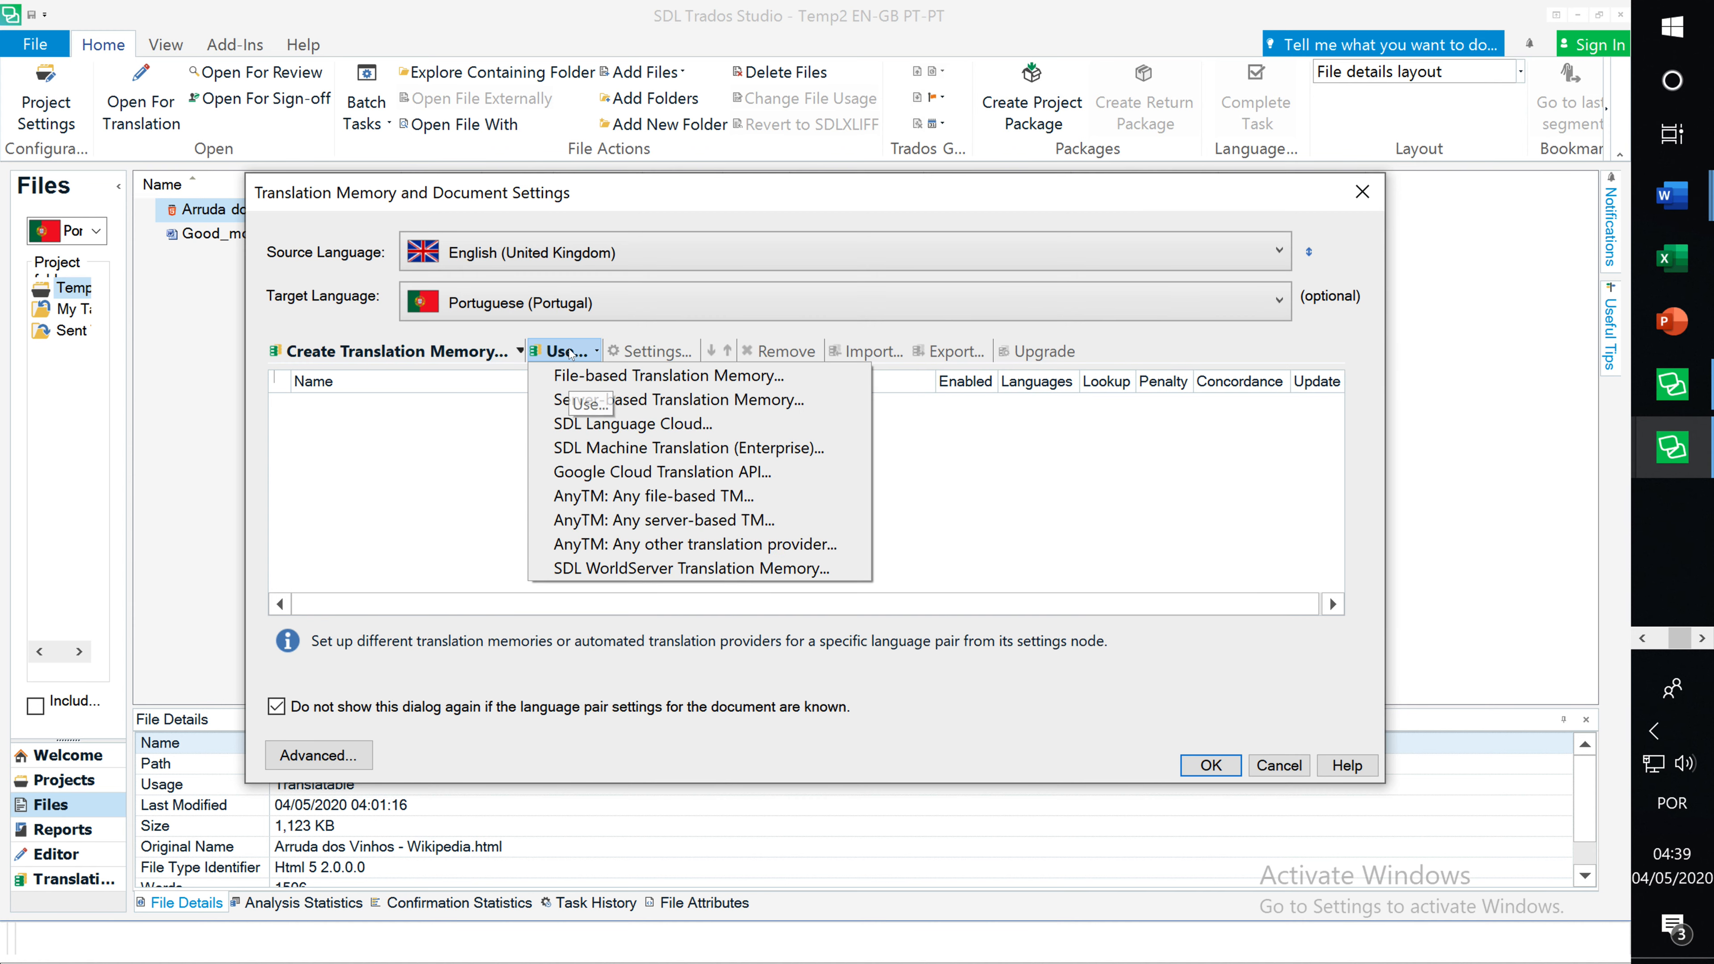
click(593, 375)
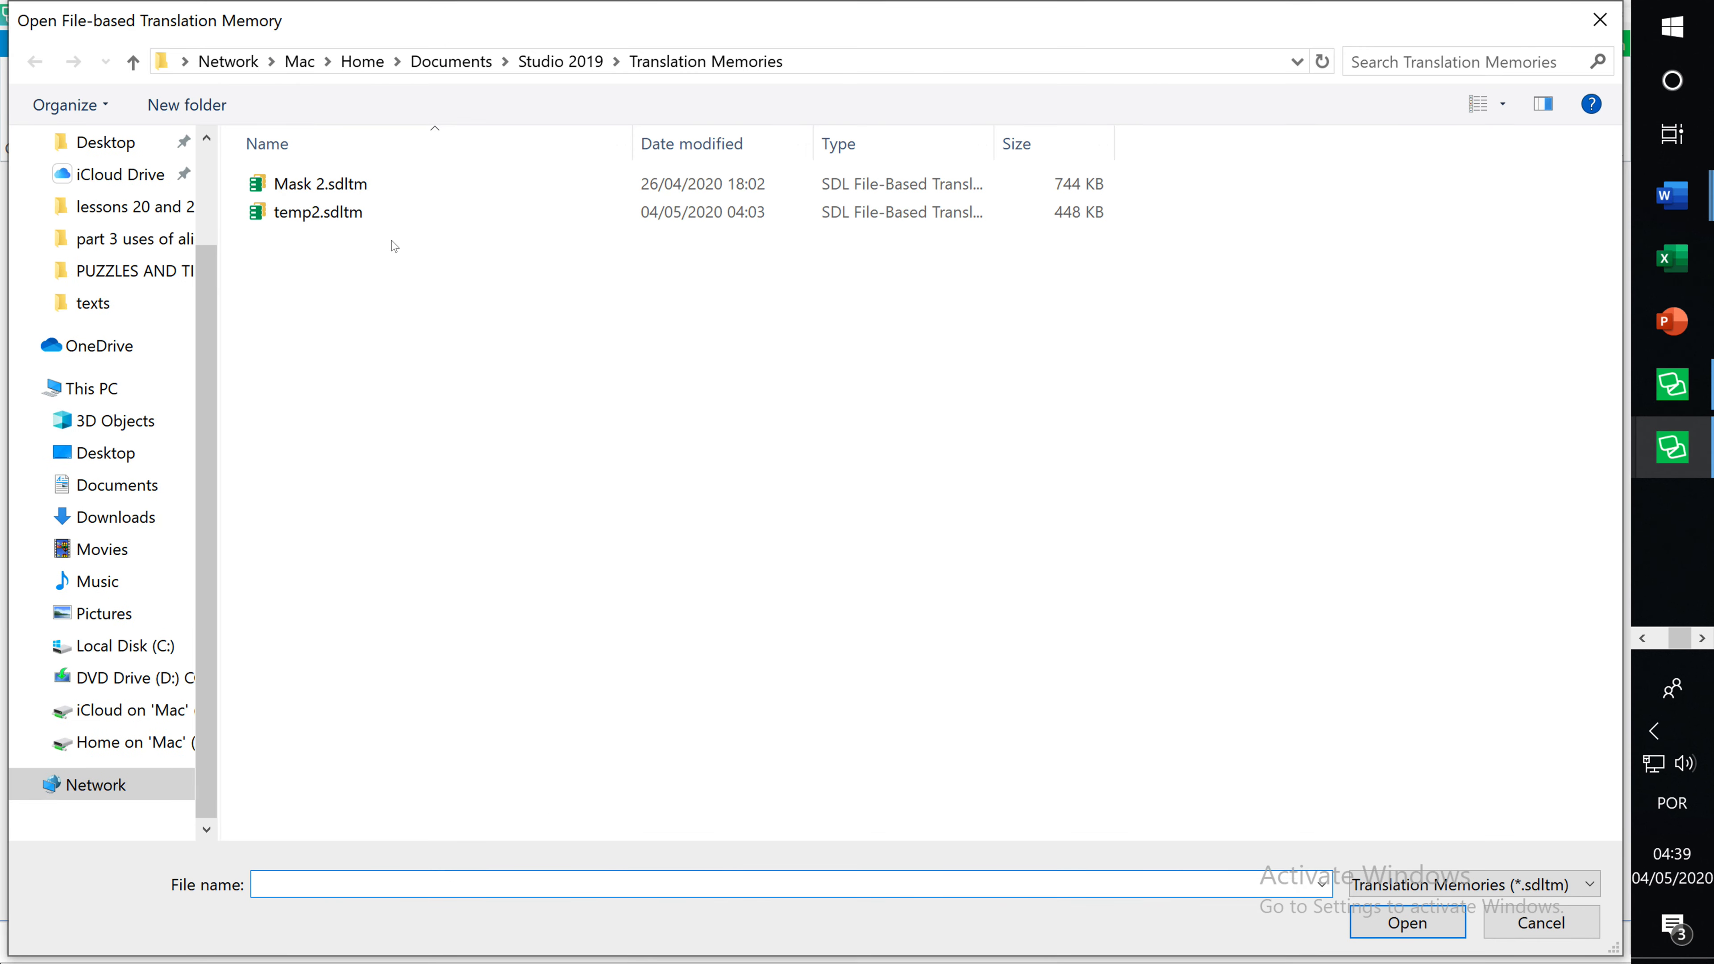
double_click(338, 222)
click(1264, 767)
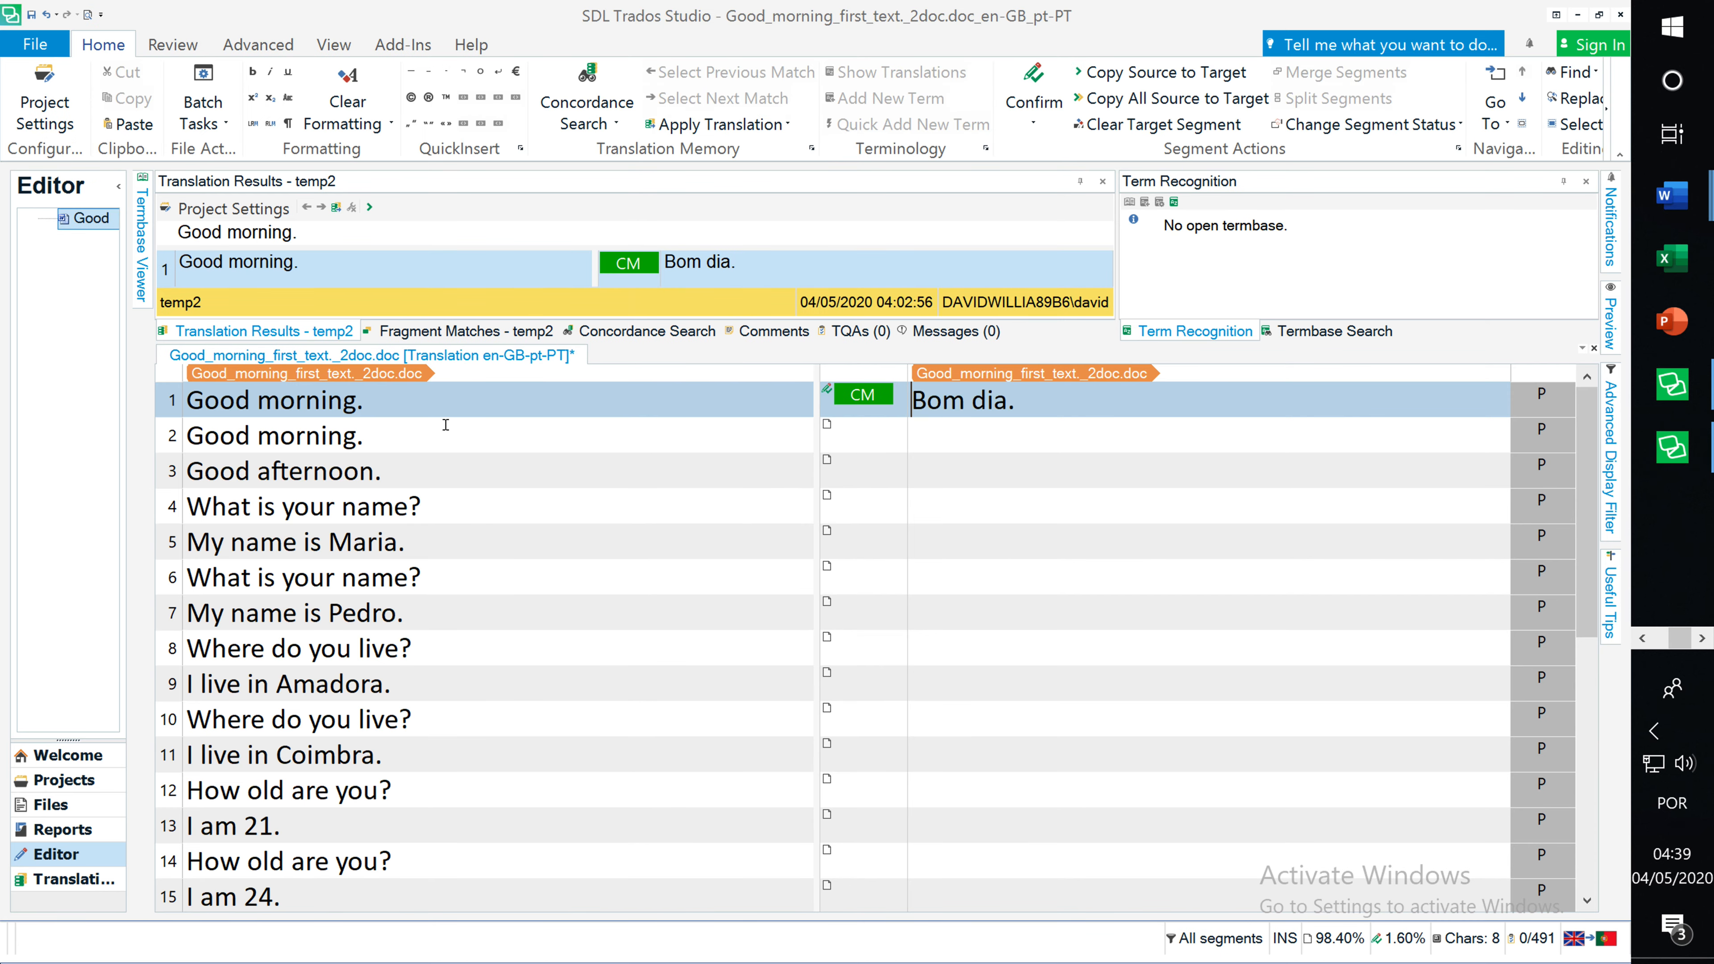
click(55, 50)
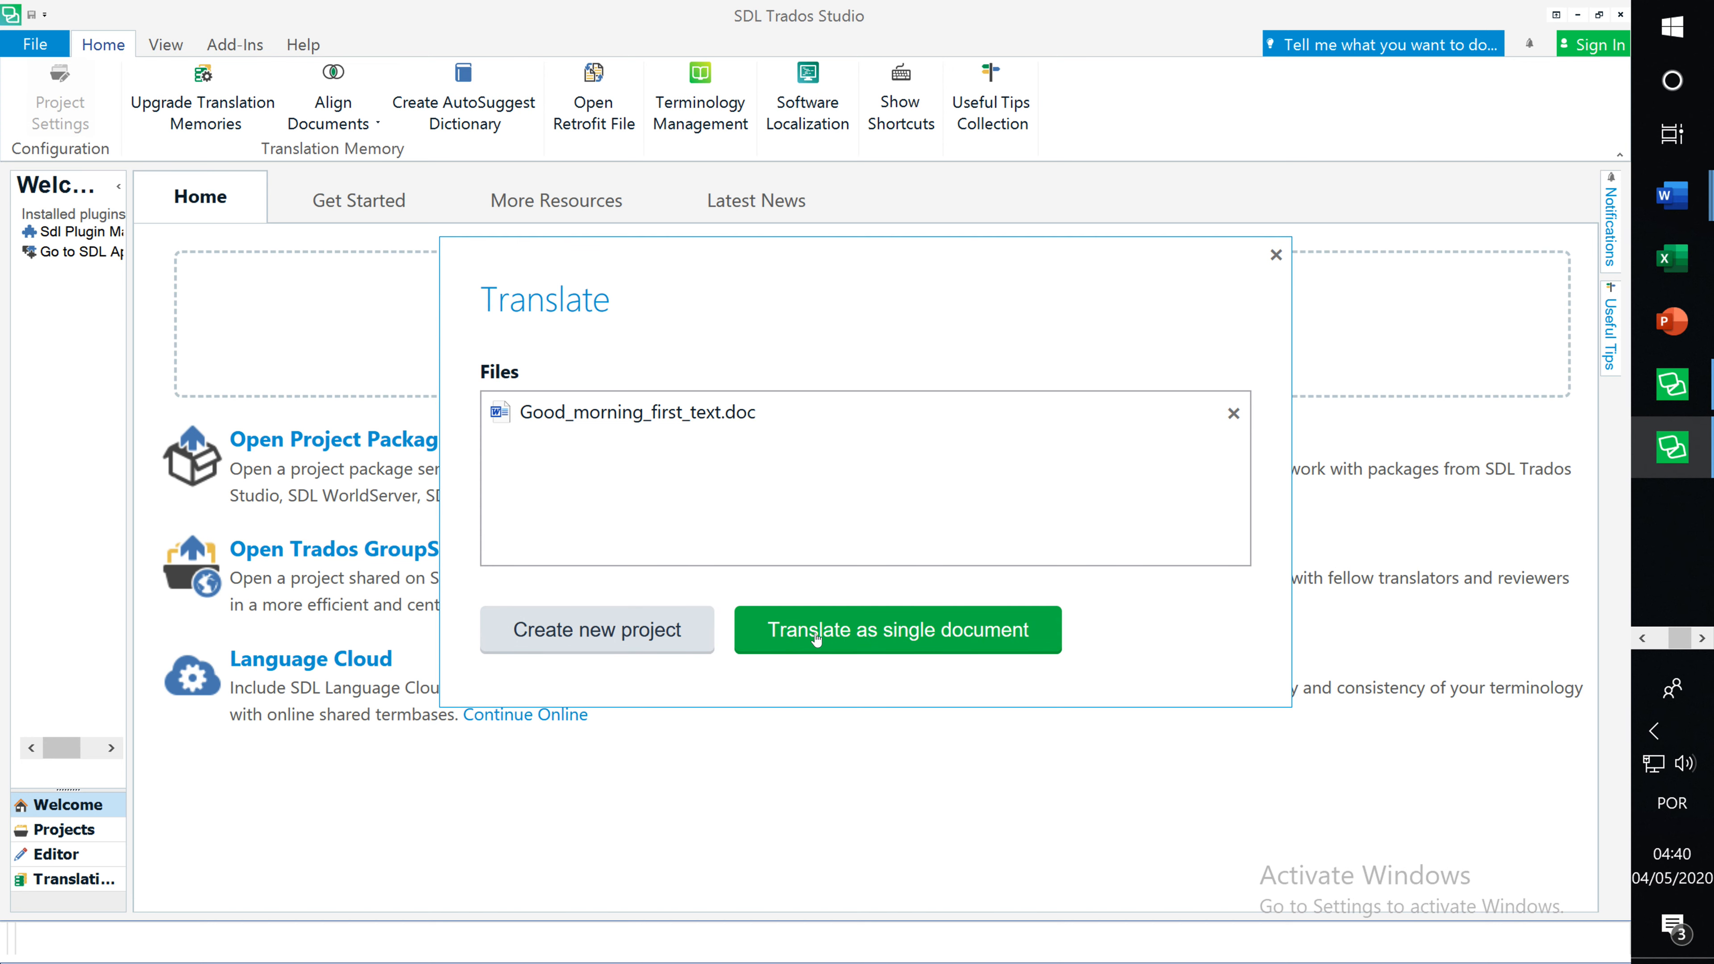
click(815, 635)
click(1273, 762)
key(super+Tab)
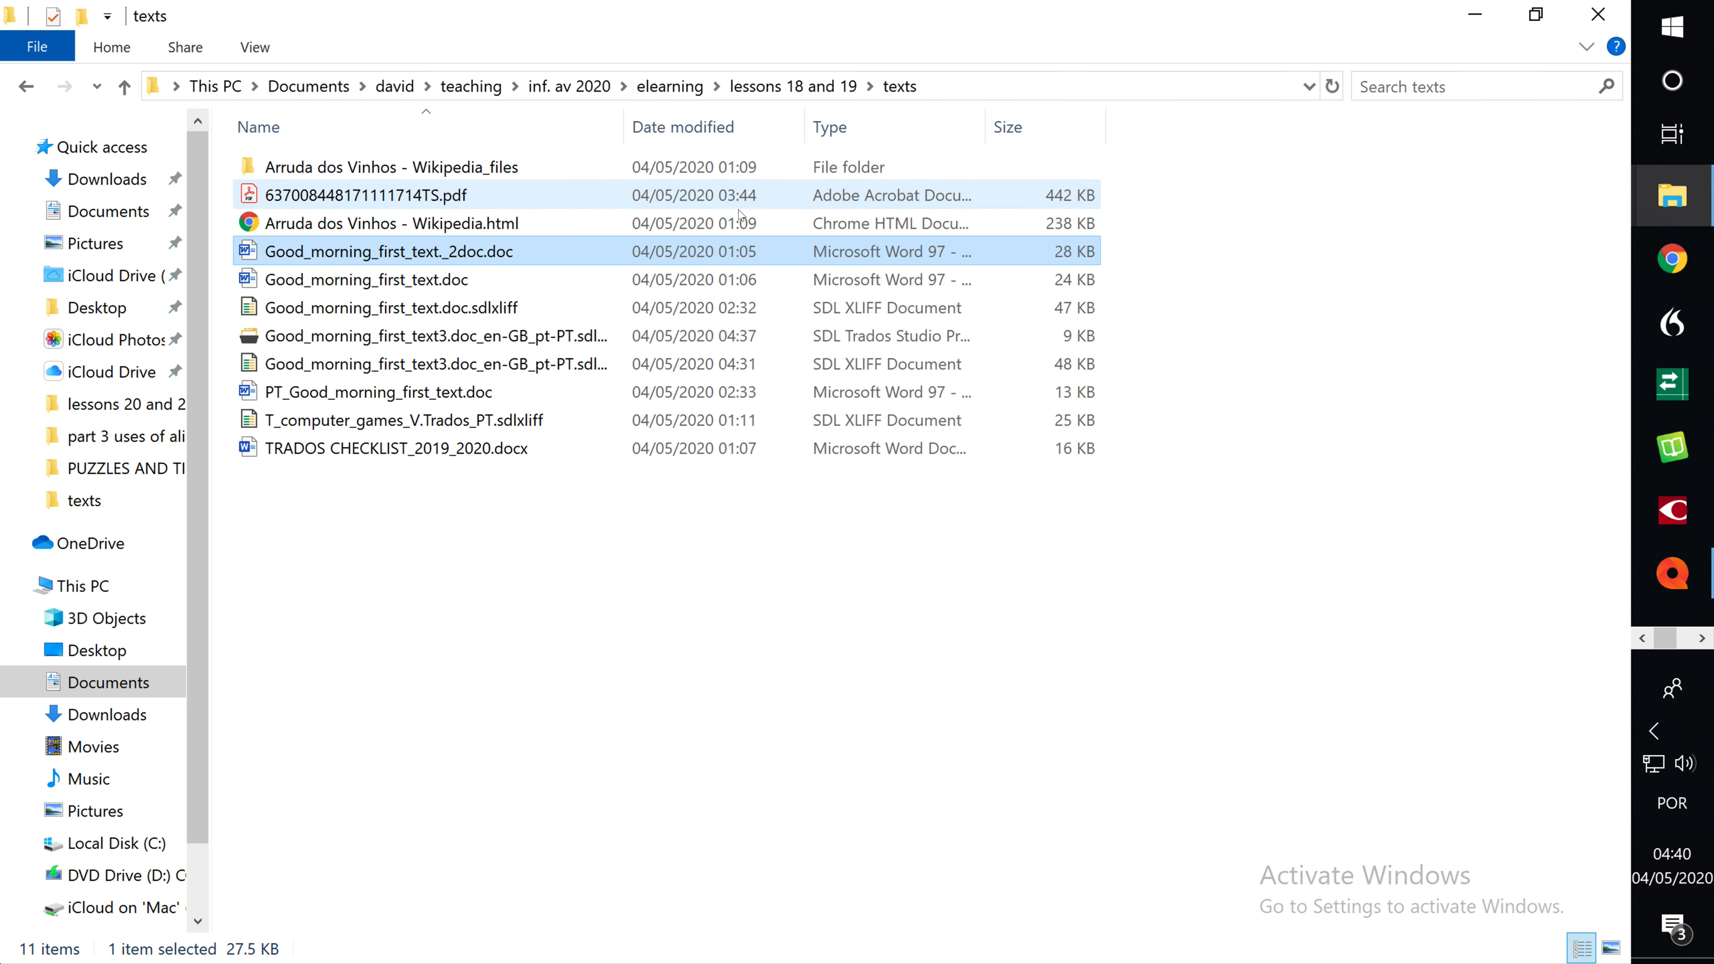
- Send Good_morning_first_text.doc from the texts folder to SDL Trados Studio for translation
click(442, 280)
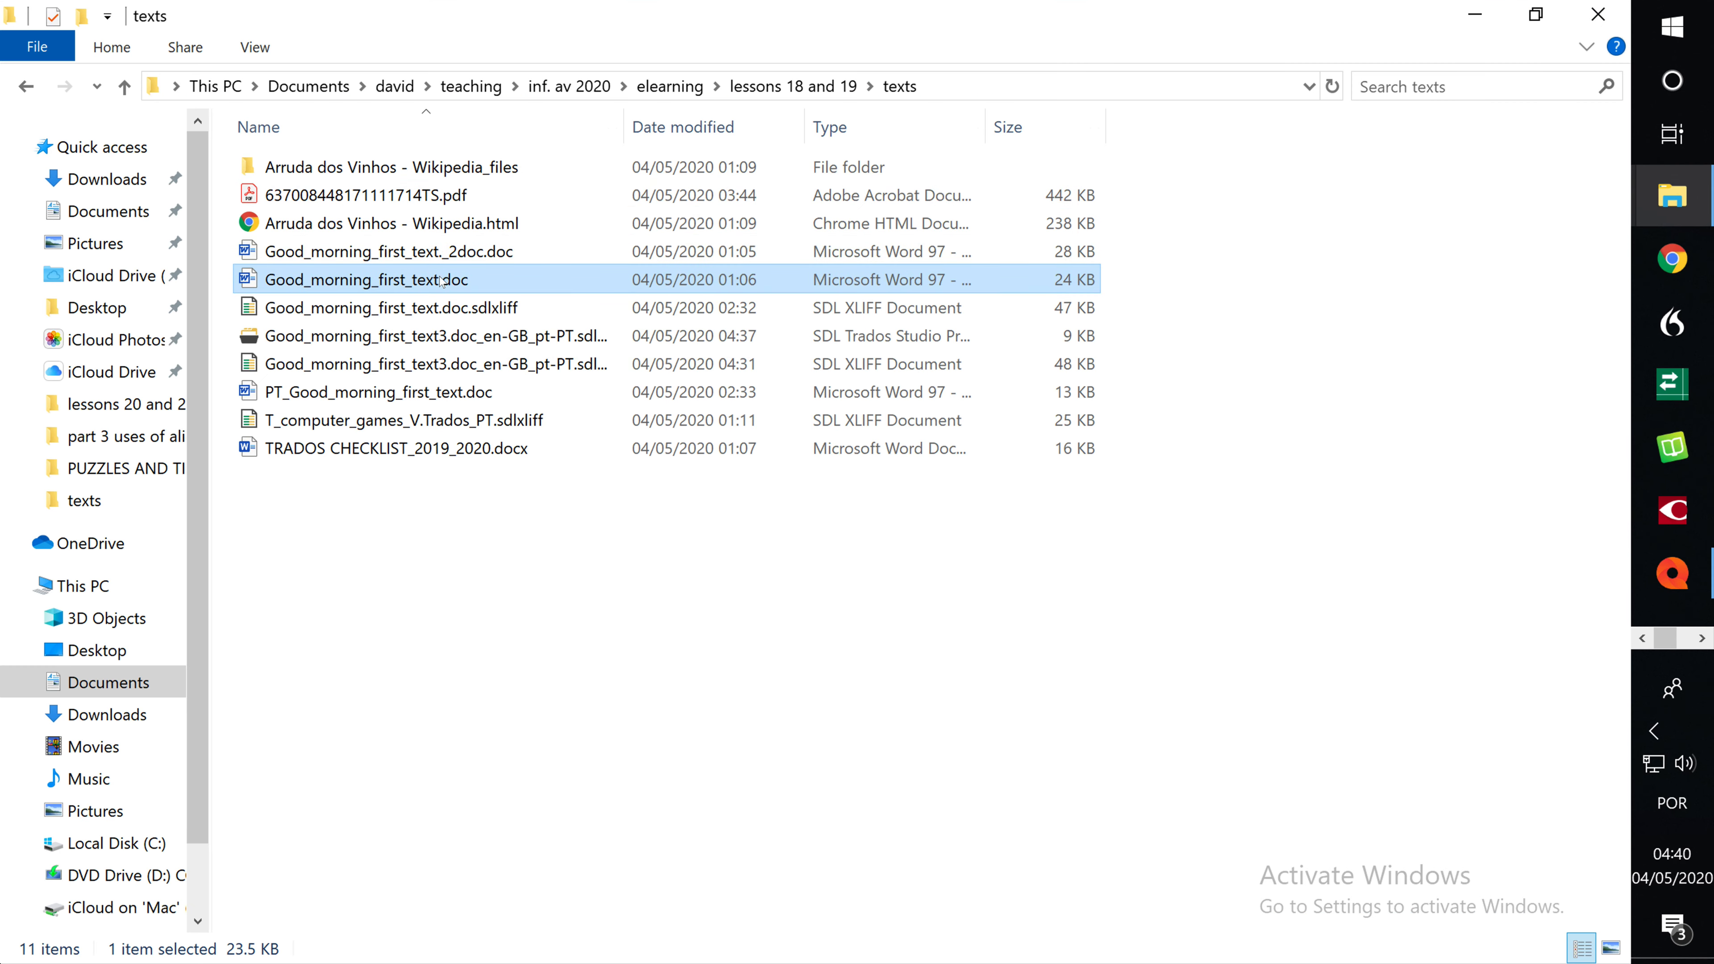
right_click(442, 281)
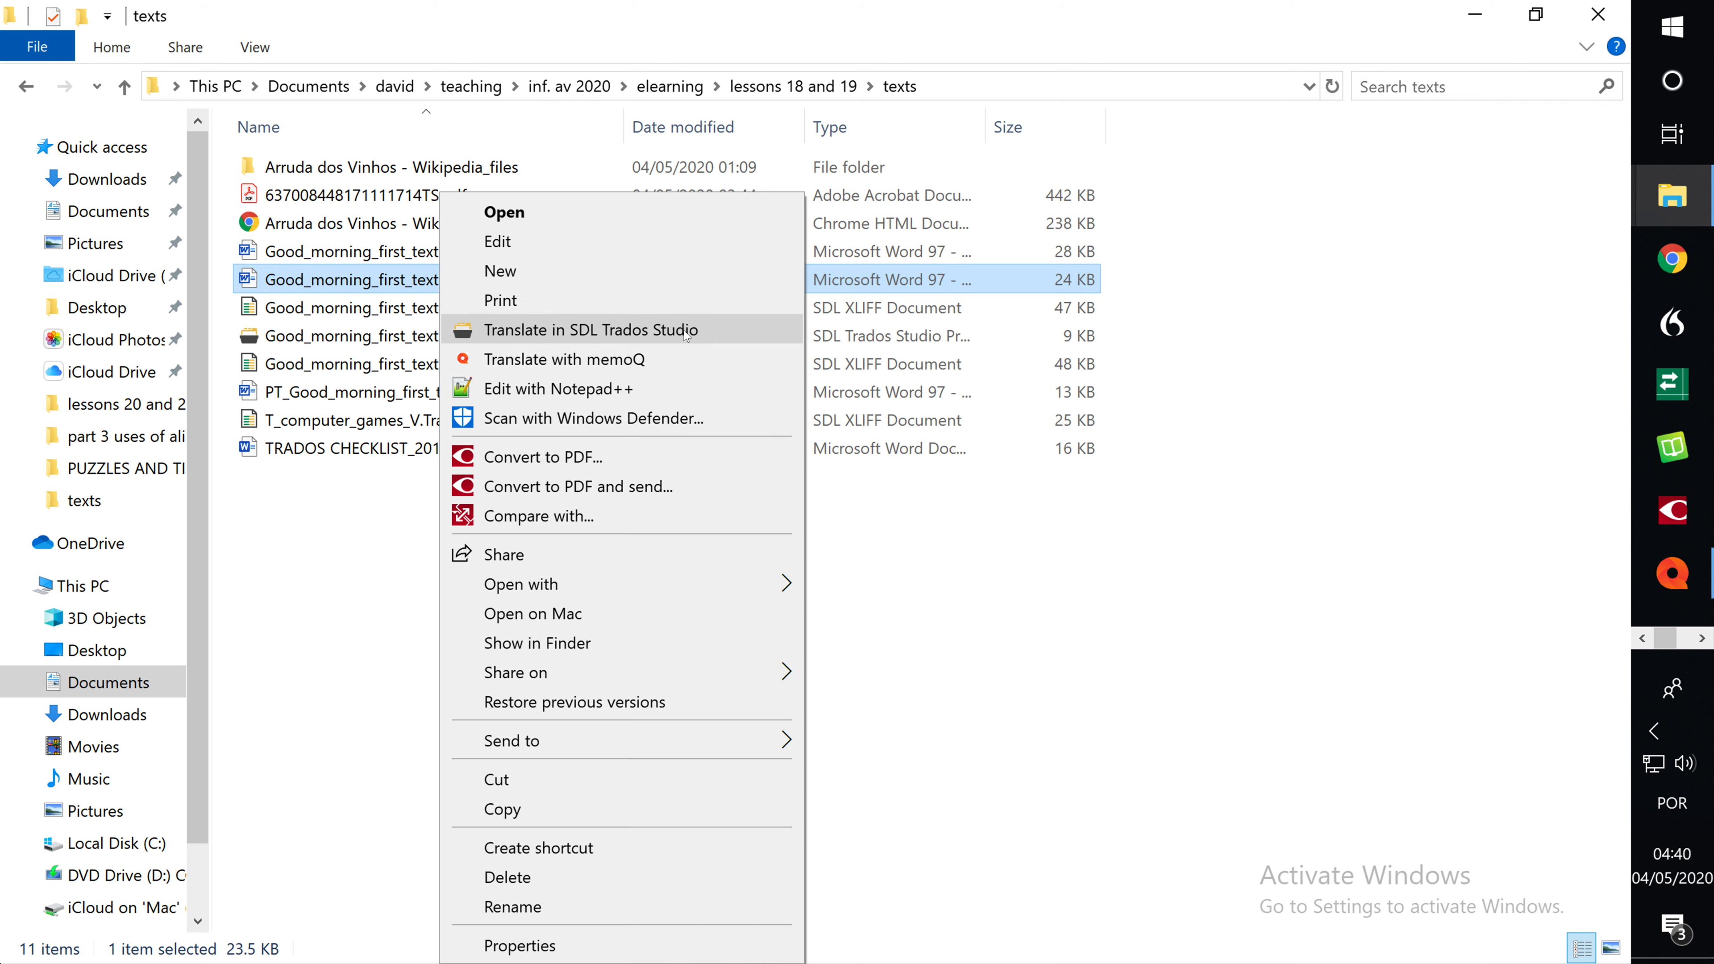
click(641, 338)
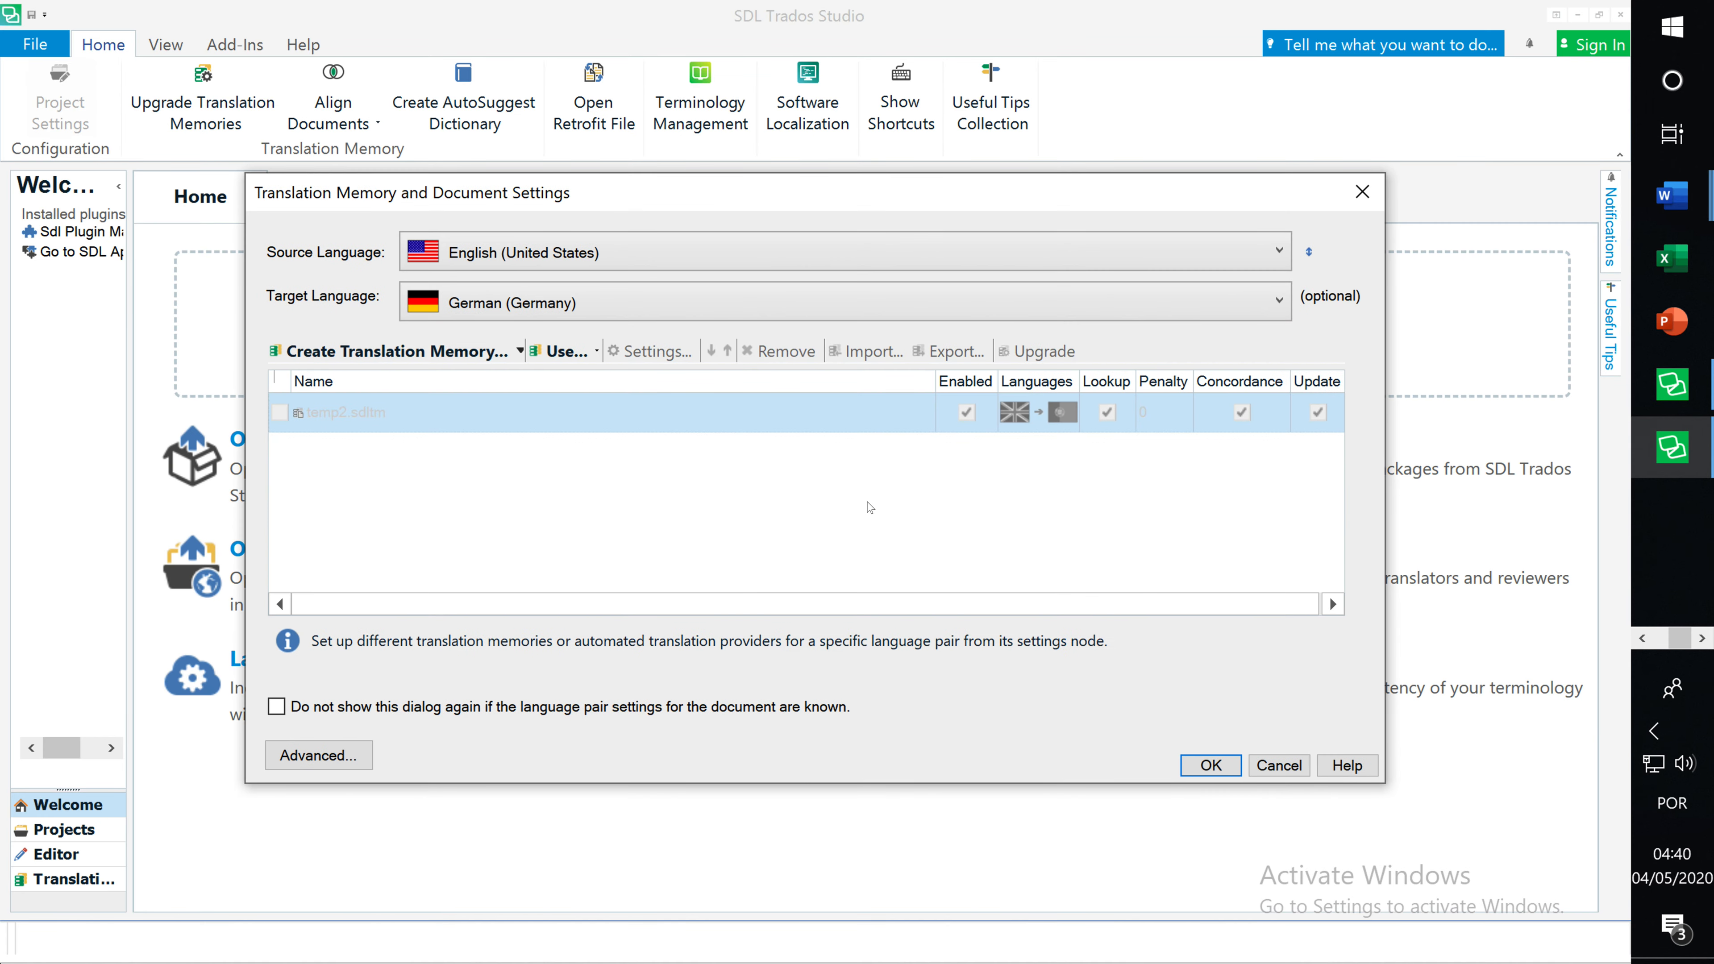
- Switch to TRADOS CHECKLIST_2019_2020.docx in Word and review the items on single-file and project translation
click(1672, 196)
key(super+Tab)
key(super+Tab)
key(super+Tab)
key(super+Tab)
key(super+Tab)
key(super+Tab)
key(super+Tab)
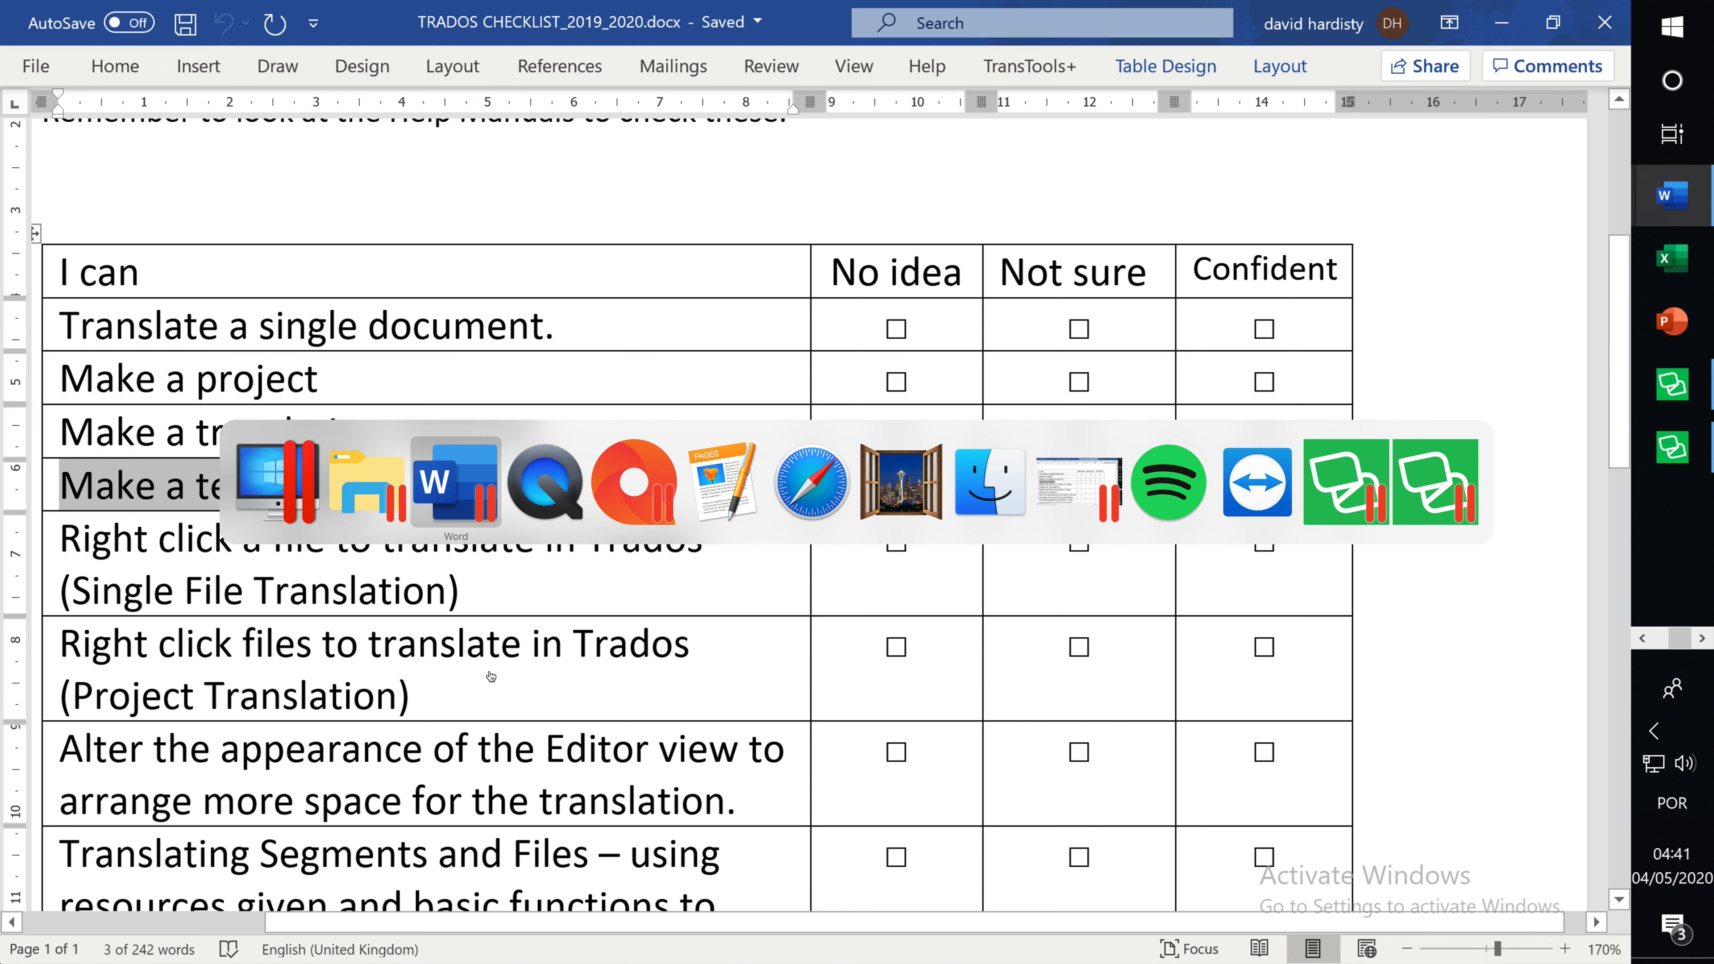
key(super+Tab)
key(super+Tab)
key(super+Tab)
key(super+Tab)
key(super+Tab)
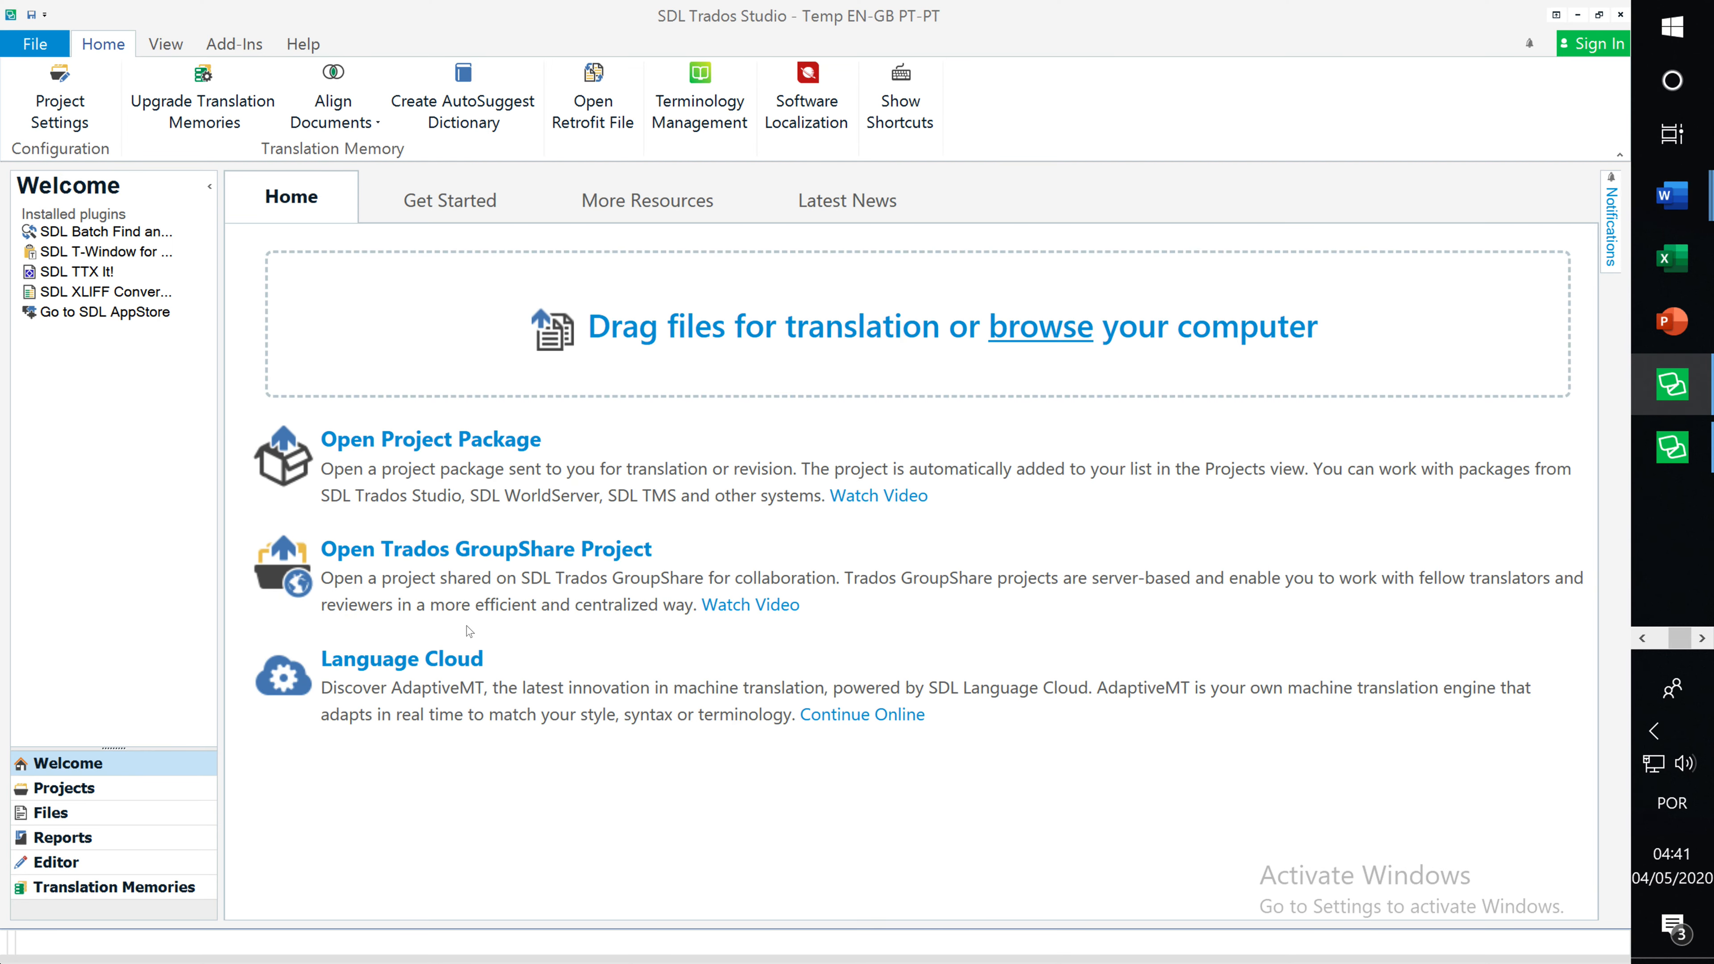
click(1672, 196)
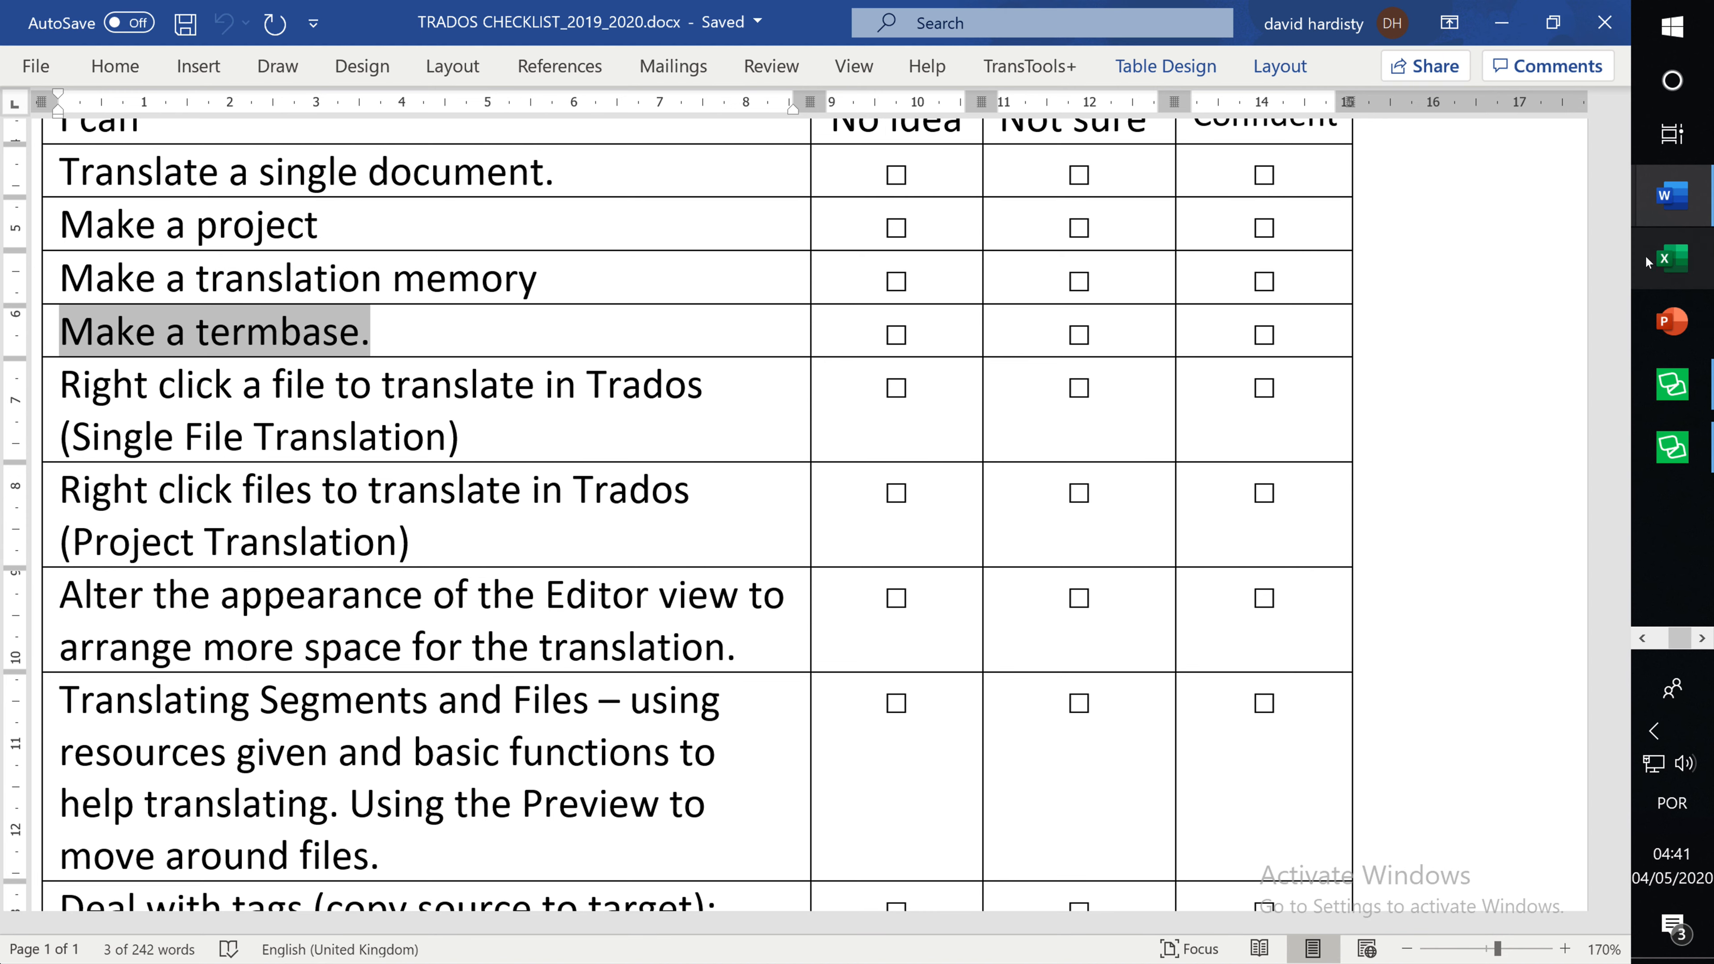
- Switch to the second SDL Trados Studio instance, without an open project, and check its About information
mouse_move(1668, 391)
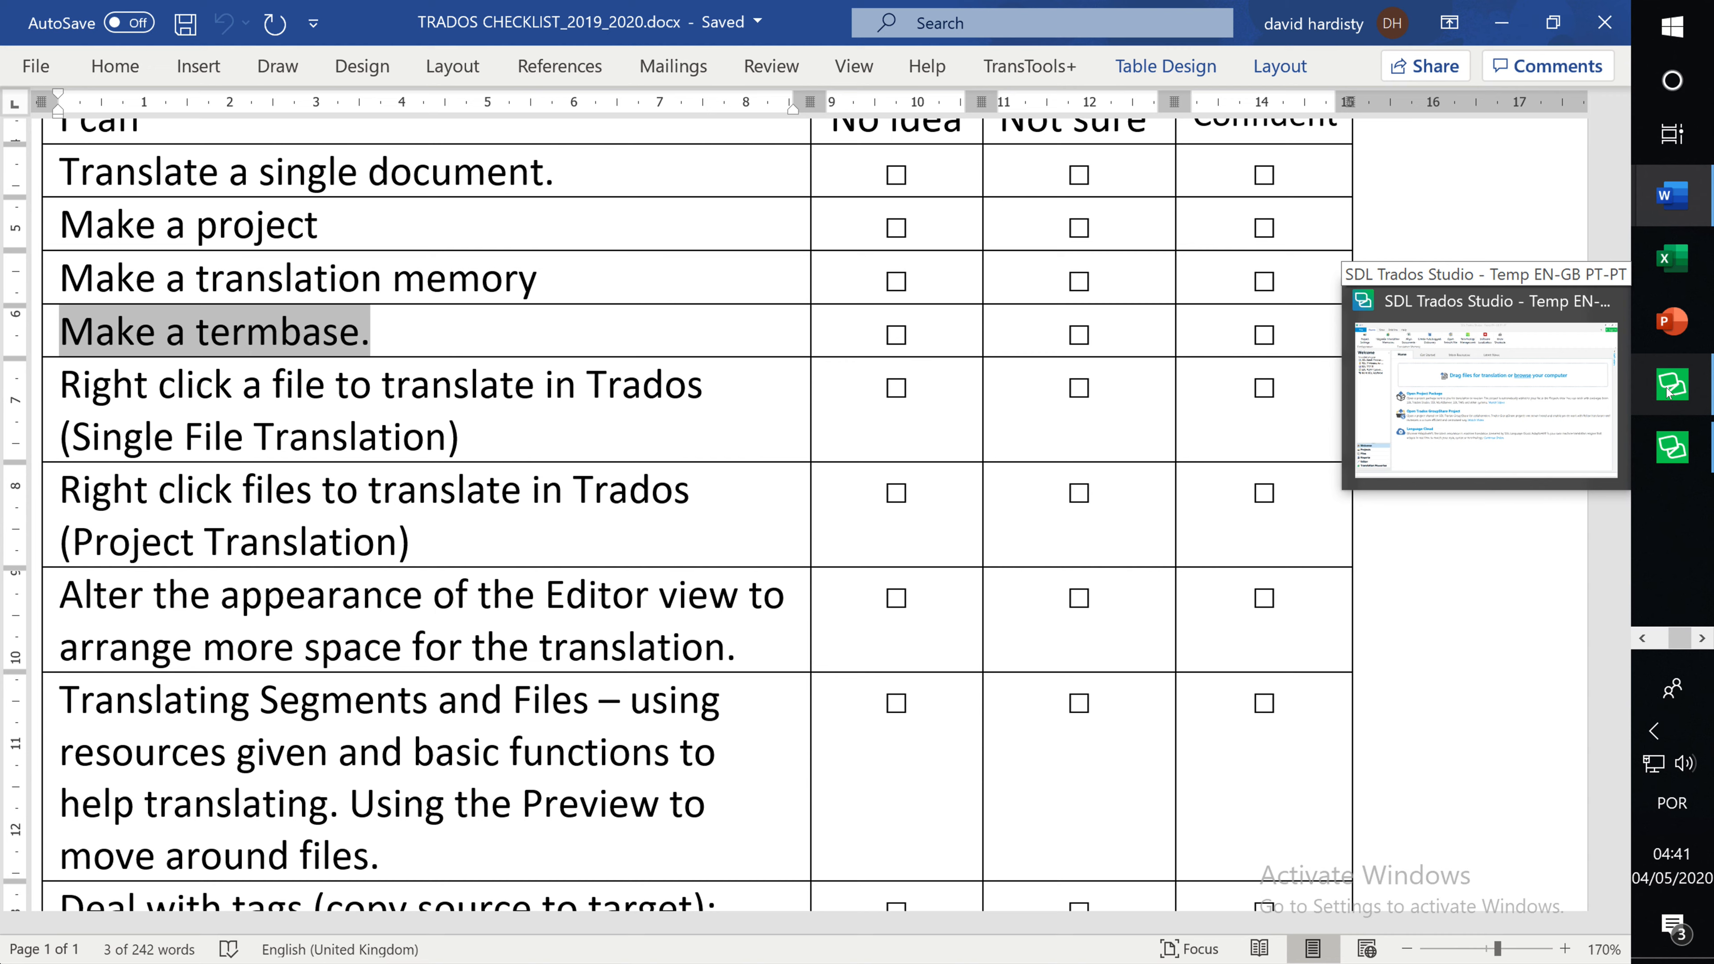
click(1673, 448)
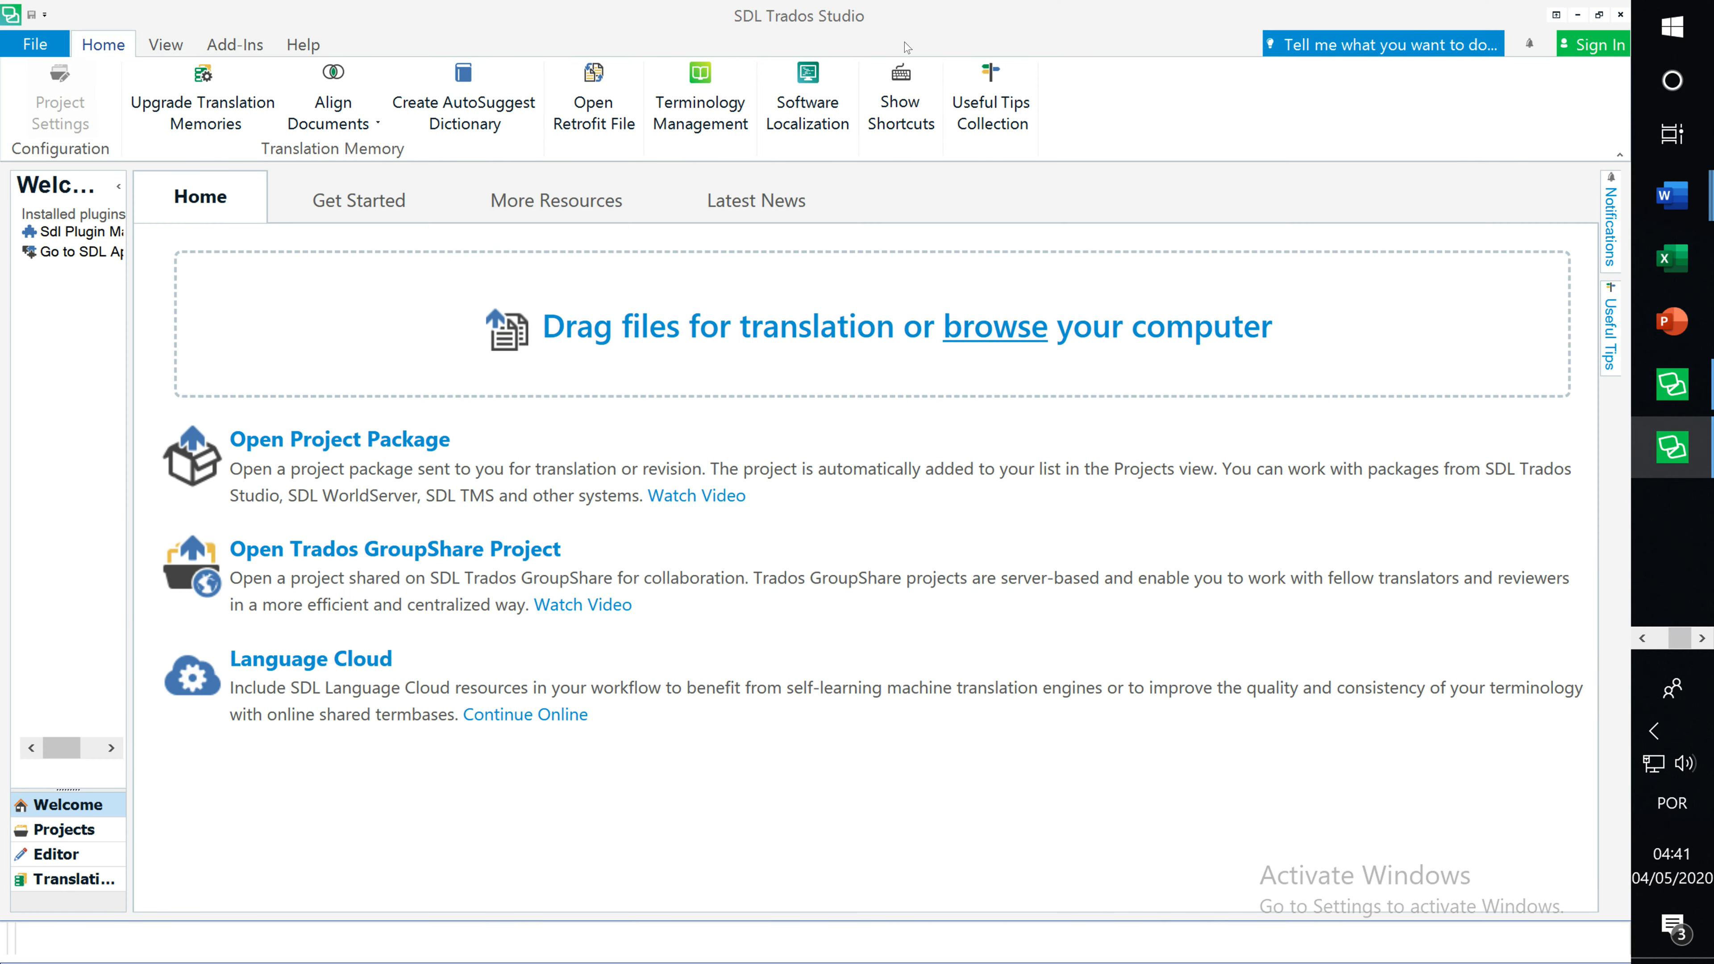
click(304, 44)
click(965, 72)
click(1138, 765)
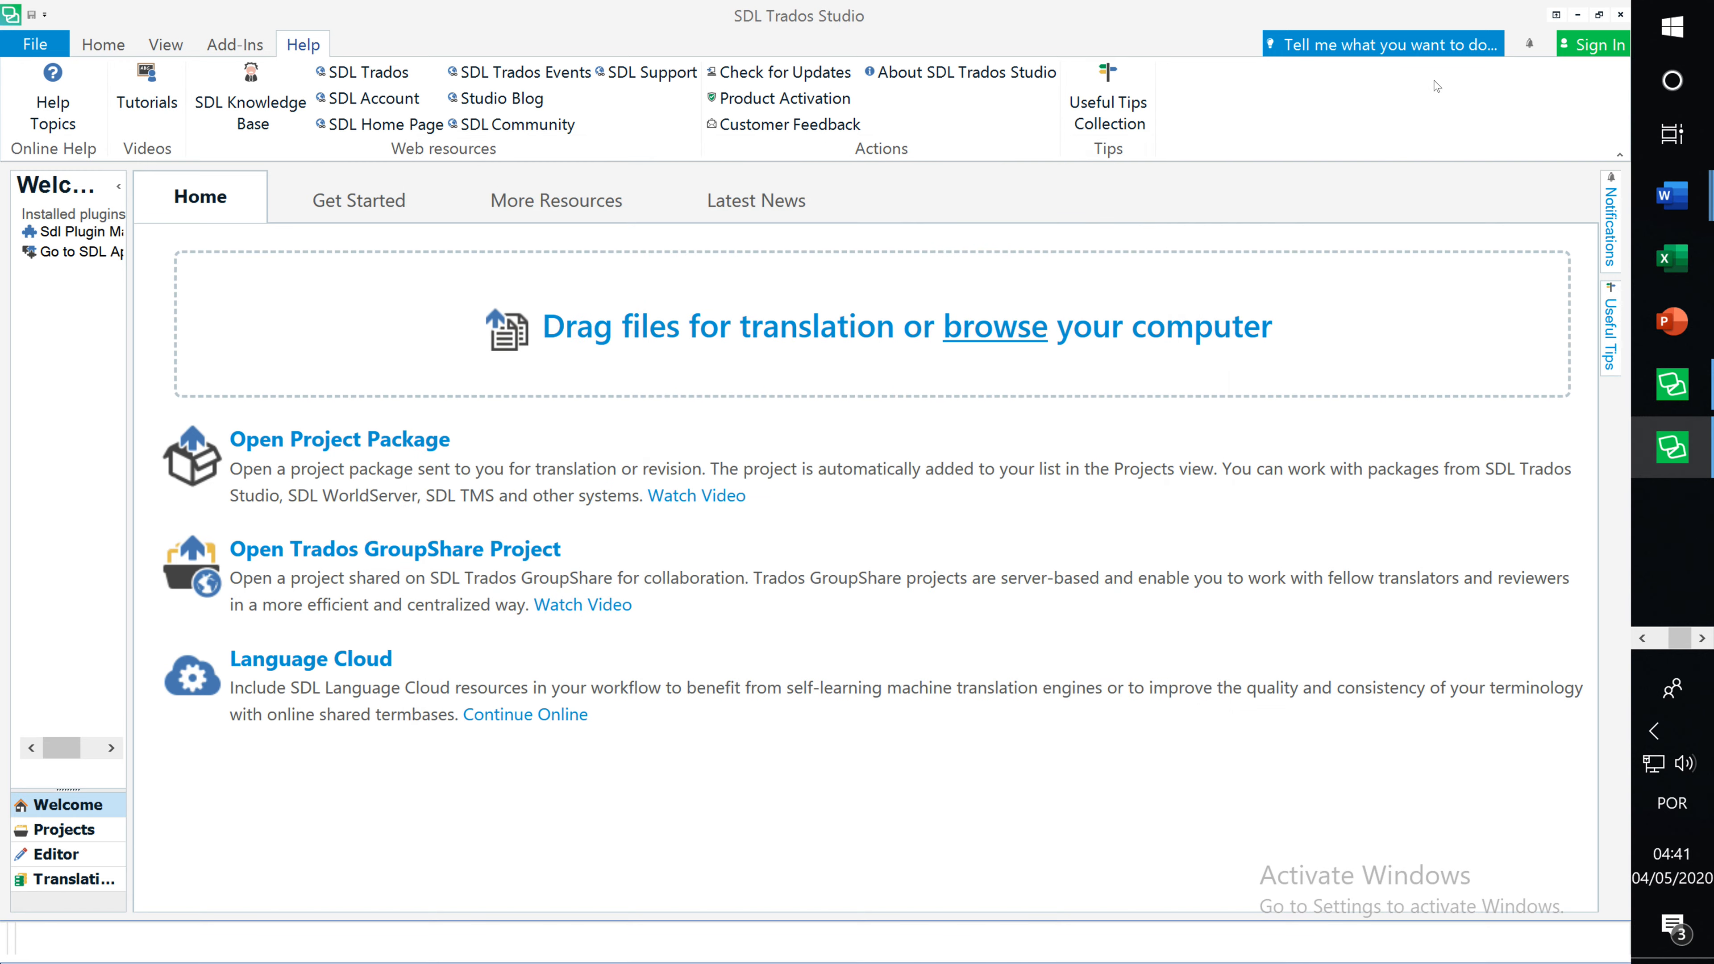
- Close this SDL Trados Studio instance and switch to the one with the Temp EN-GB PT-PT project
click(1619, 15)
click(1672, 385)
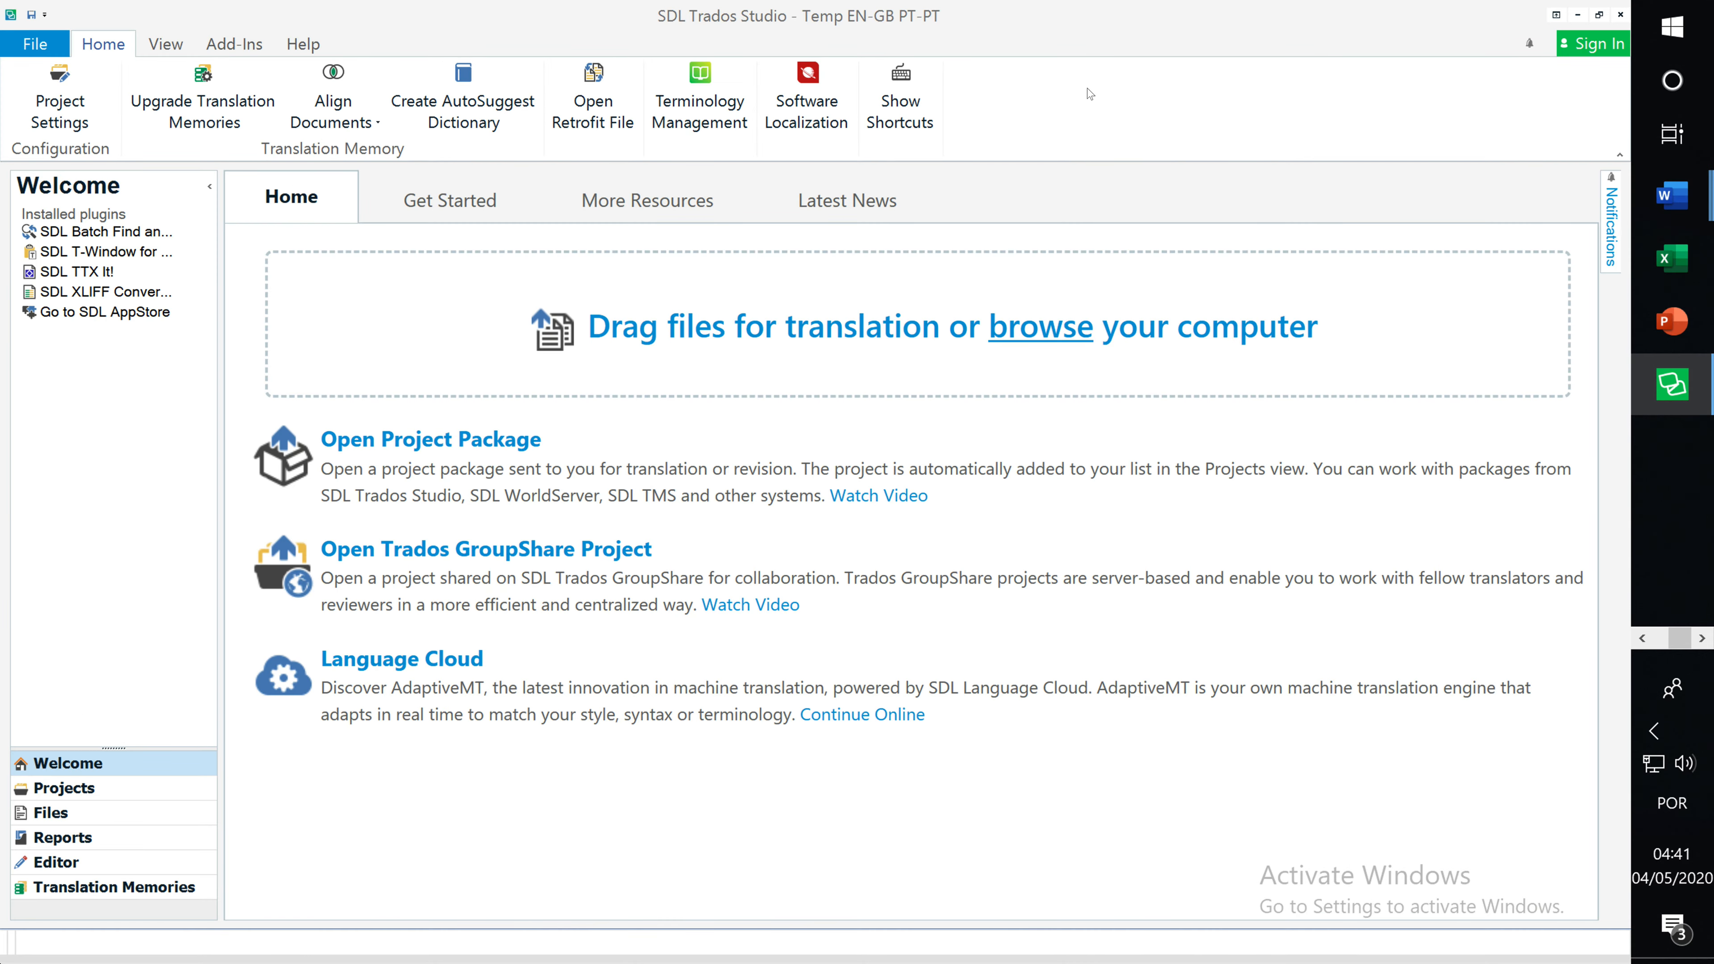
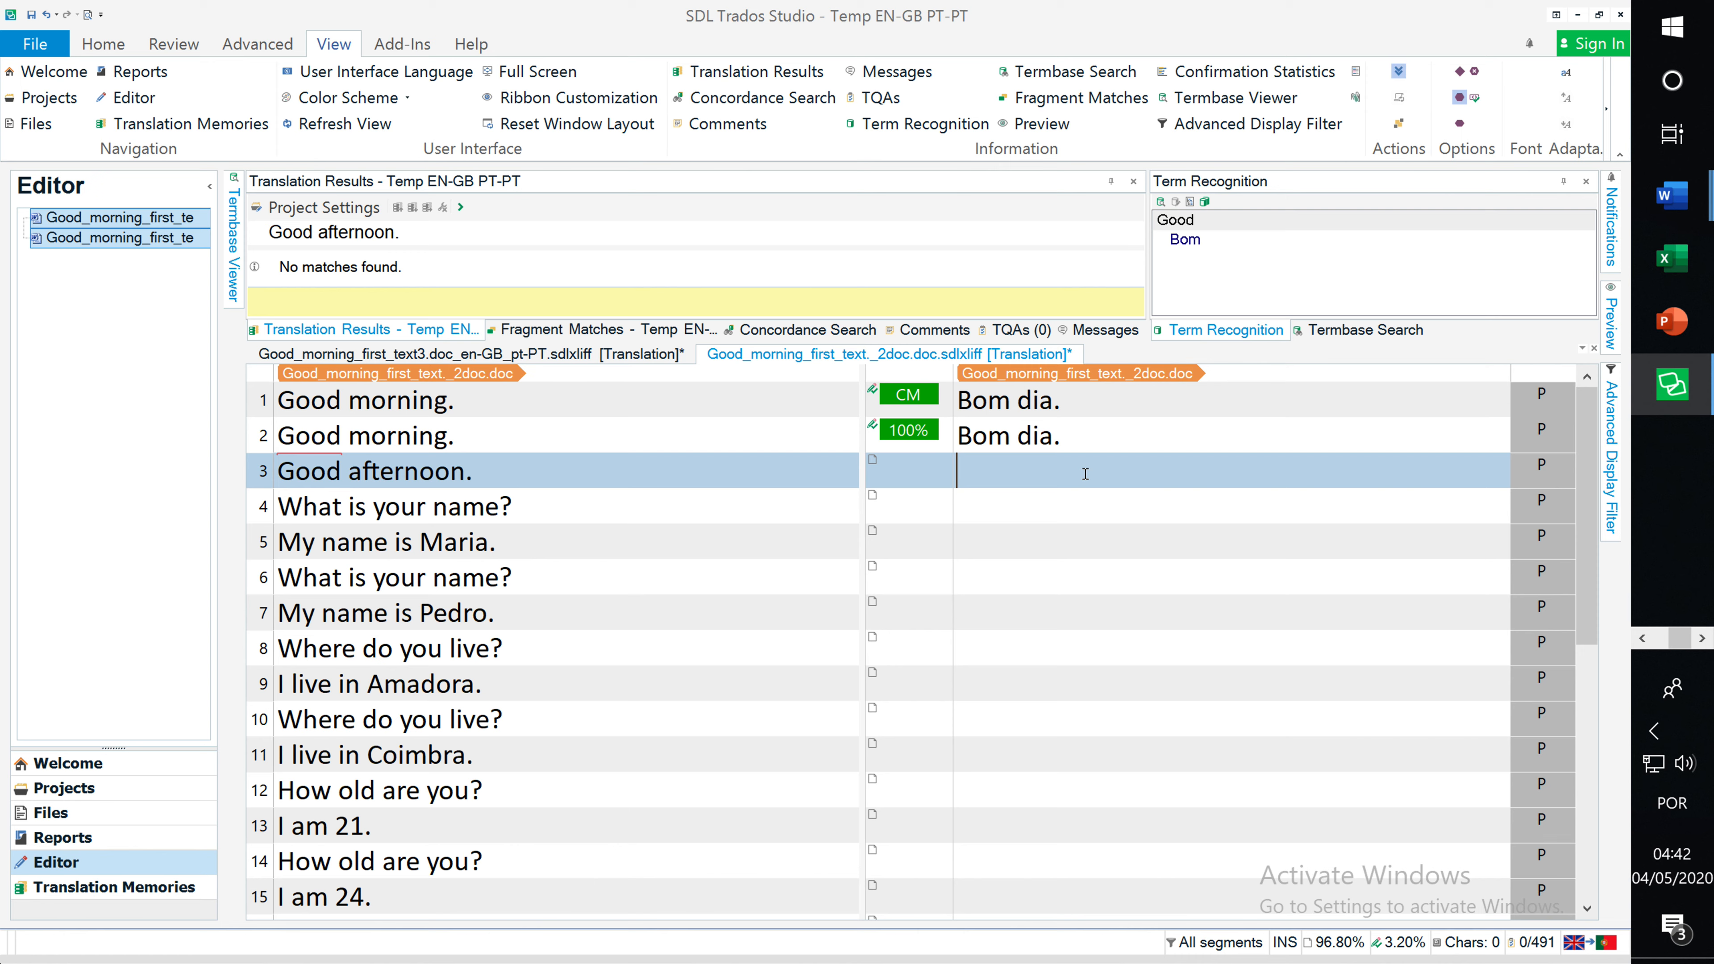
- Translate segment 3 as "Boa tarde." and confirm it together with the match "Qual é o seu nome?" in segment 4
text(de.)
key(ctrl+Return)
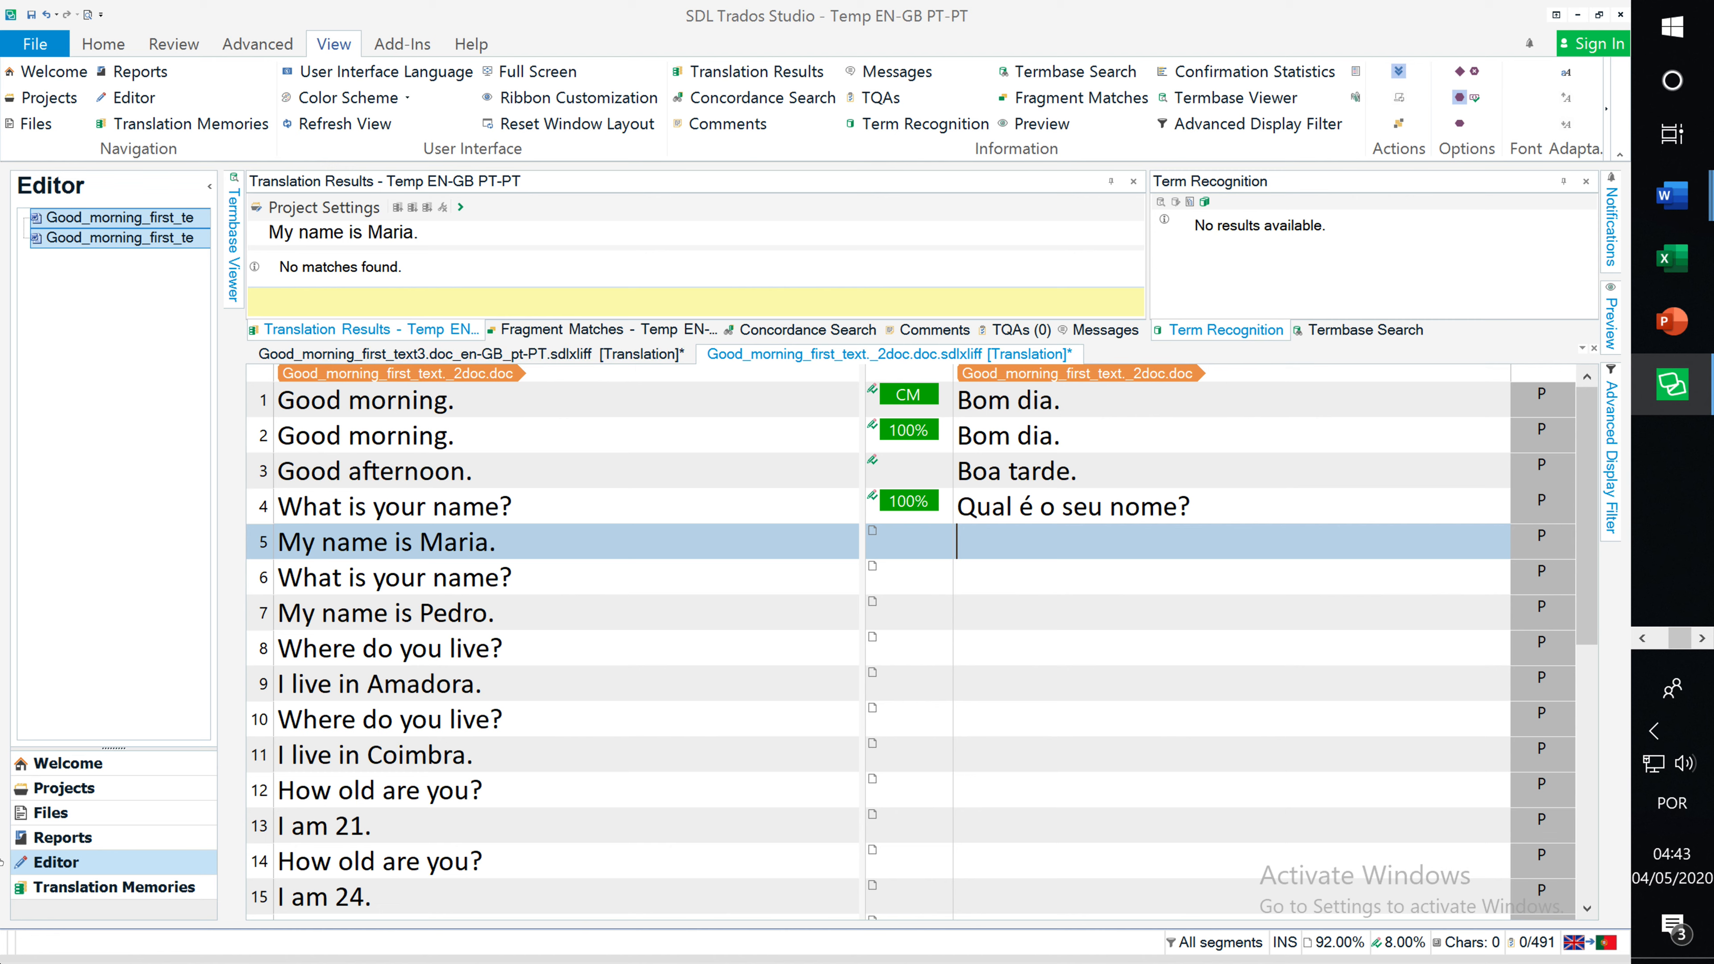
click(1086, 506)
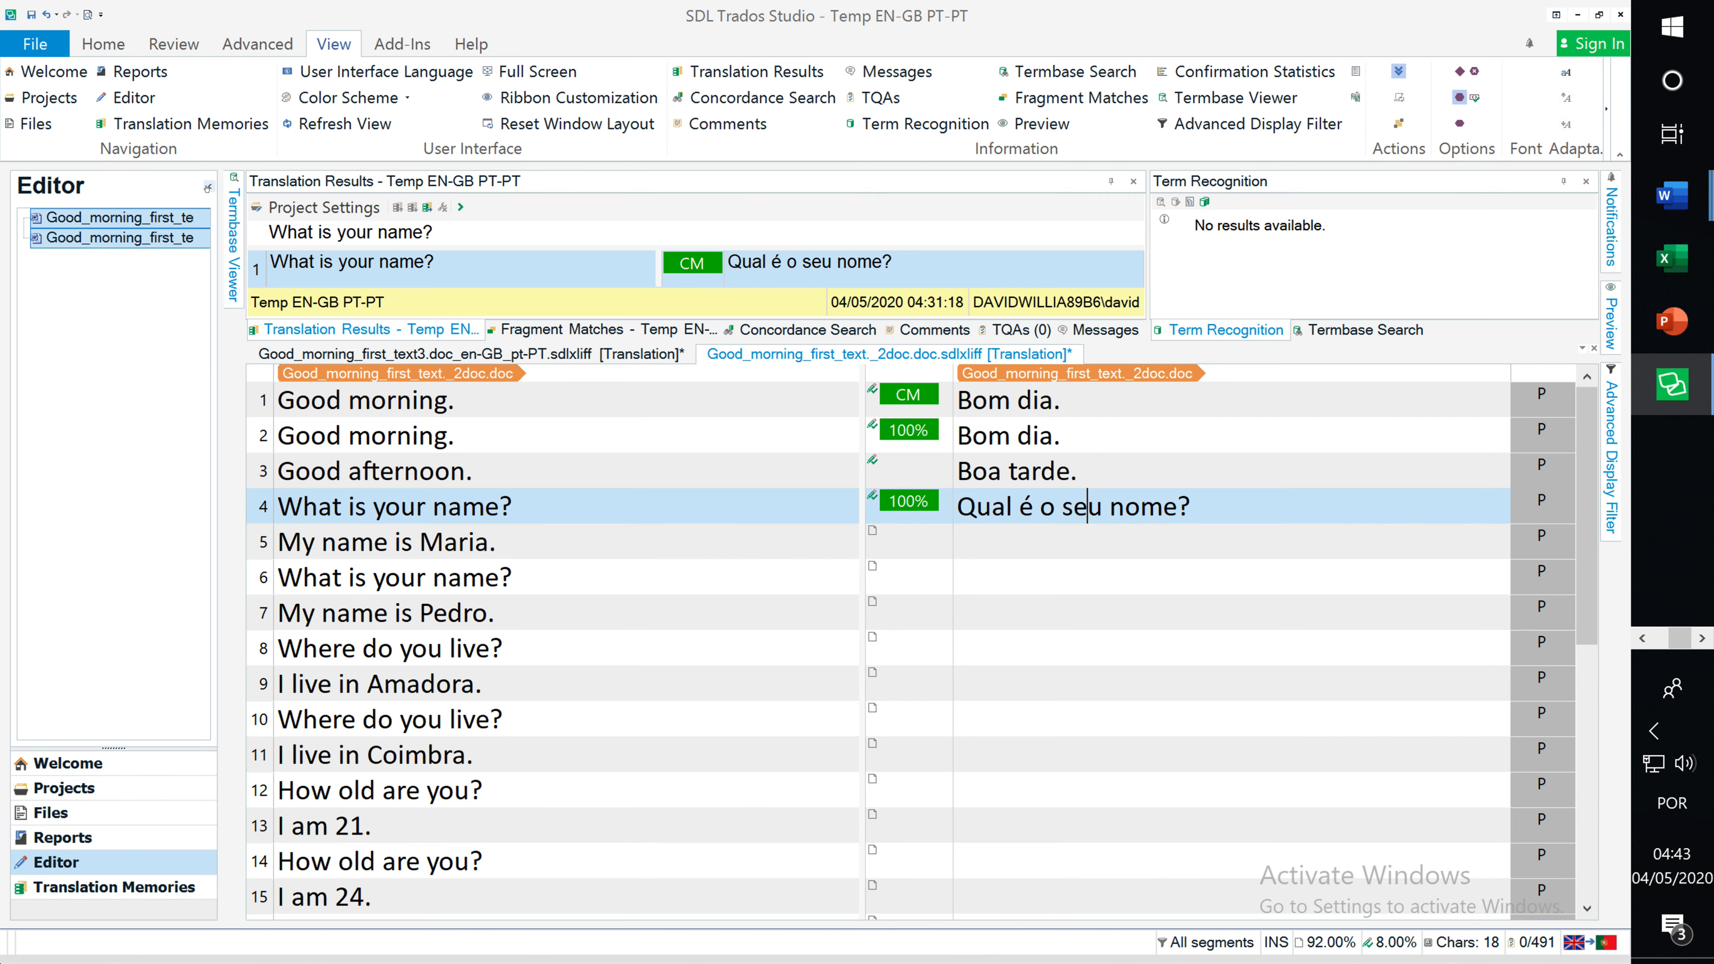
- Collapse the Editor navigation pane and the ribbon to give the translation segments more space
click(210, 190)
click(18, 186)
click(210, 189)
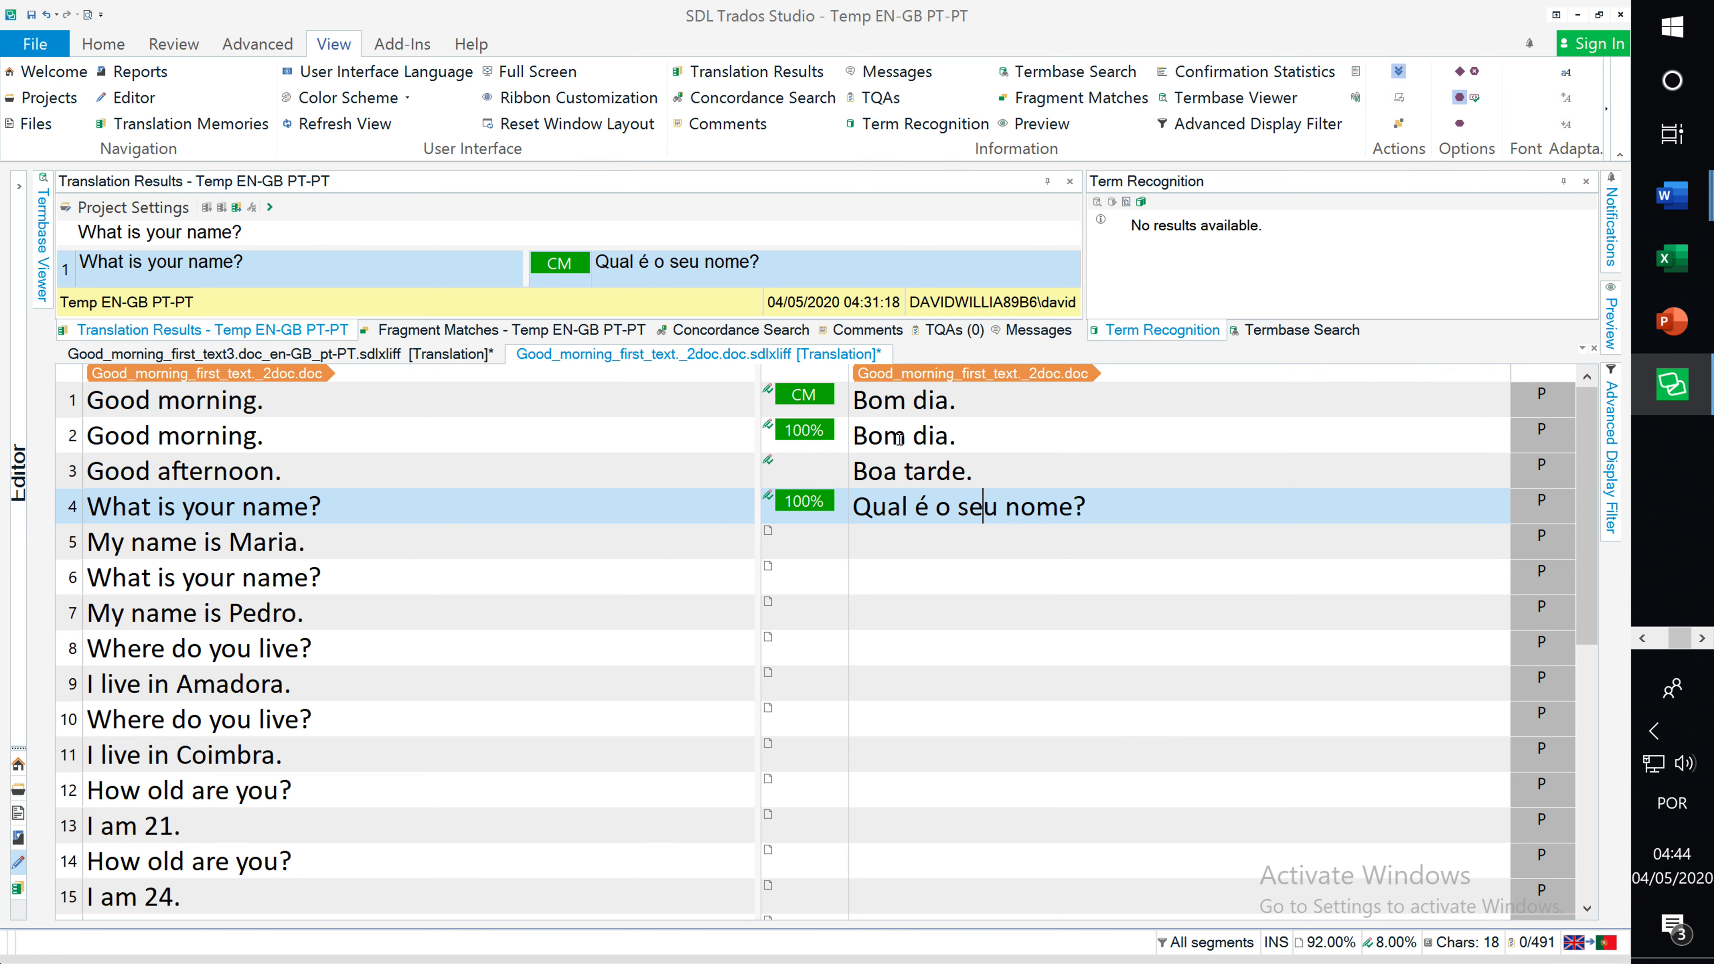
click(108, 52)
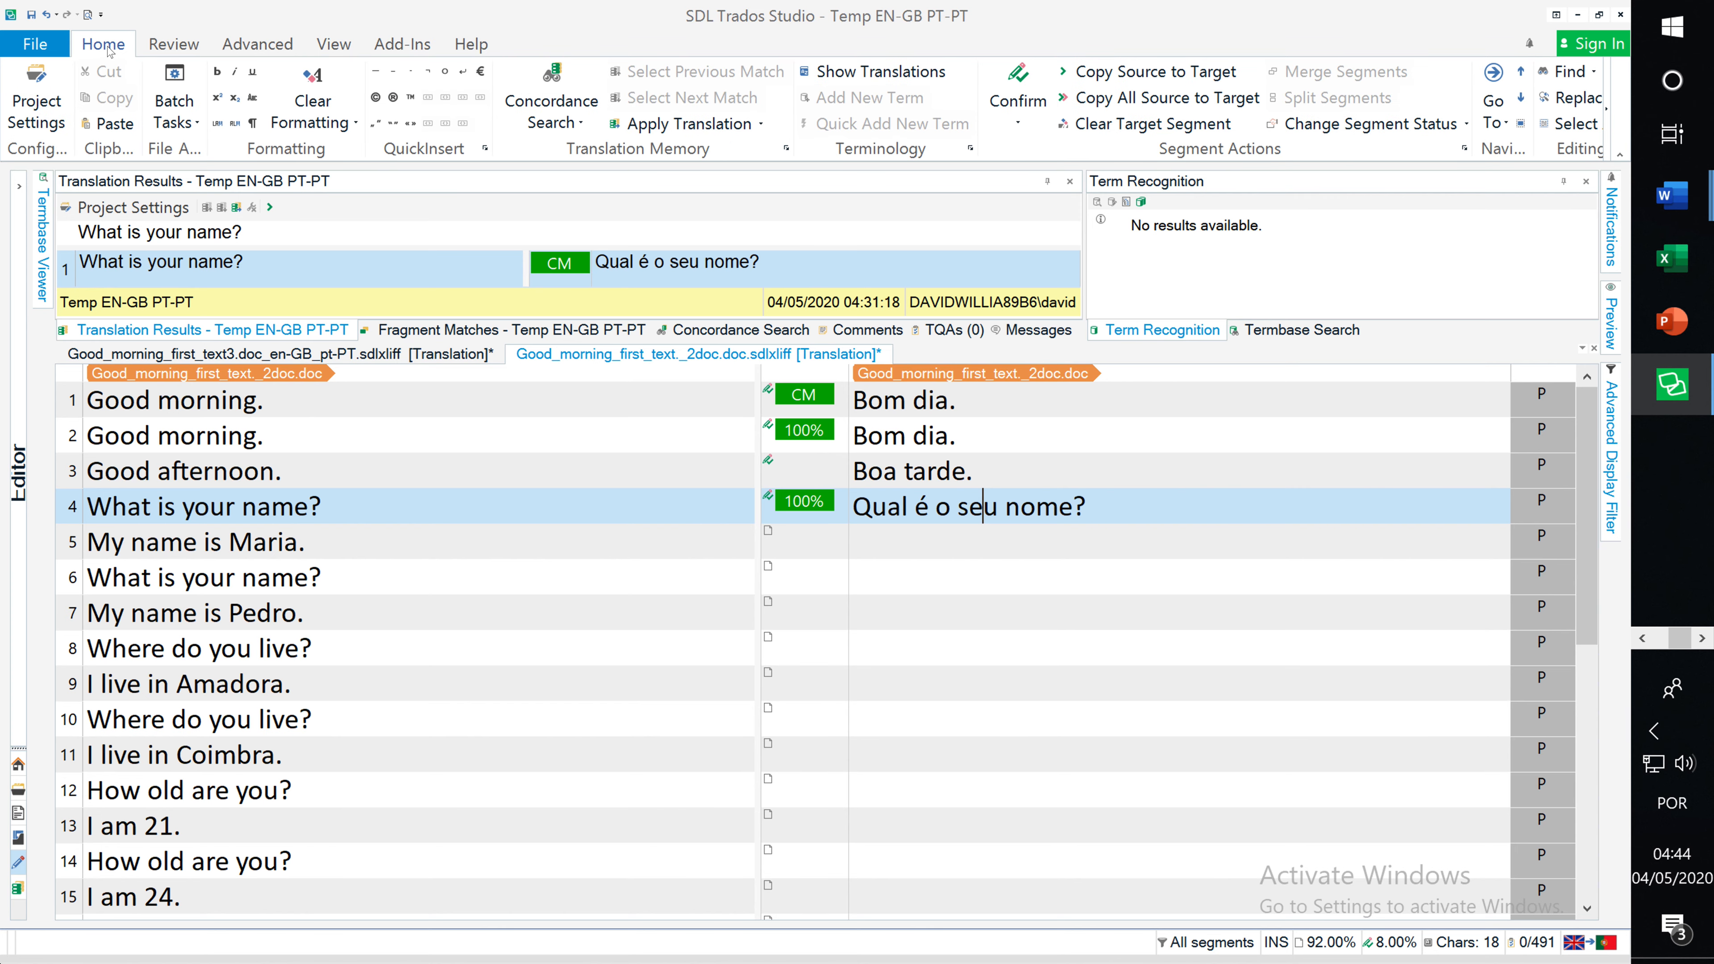
double_click(108, 46)
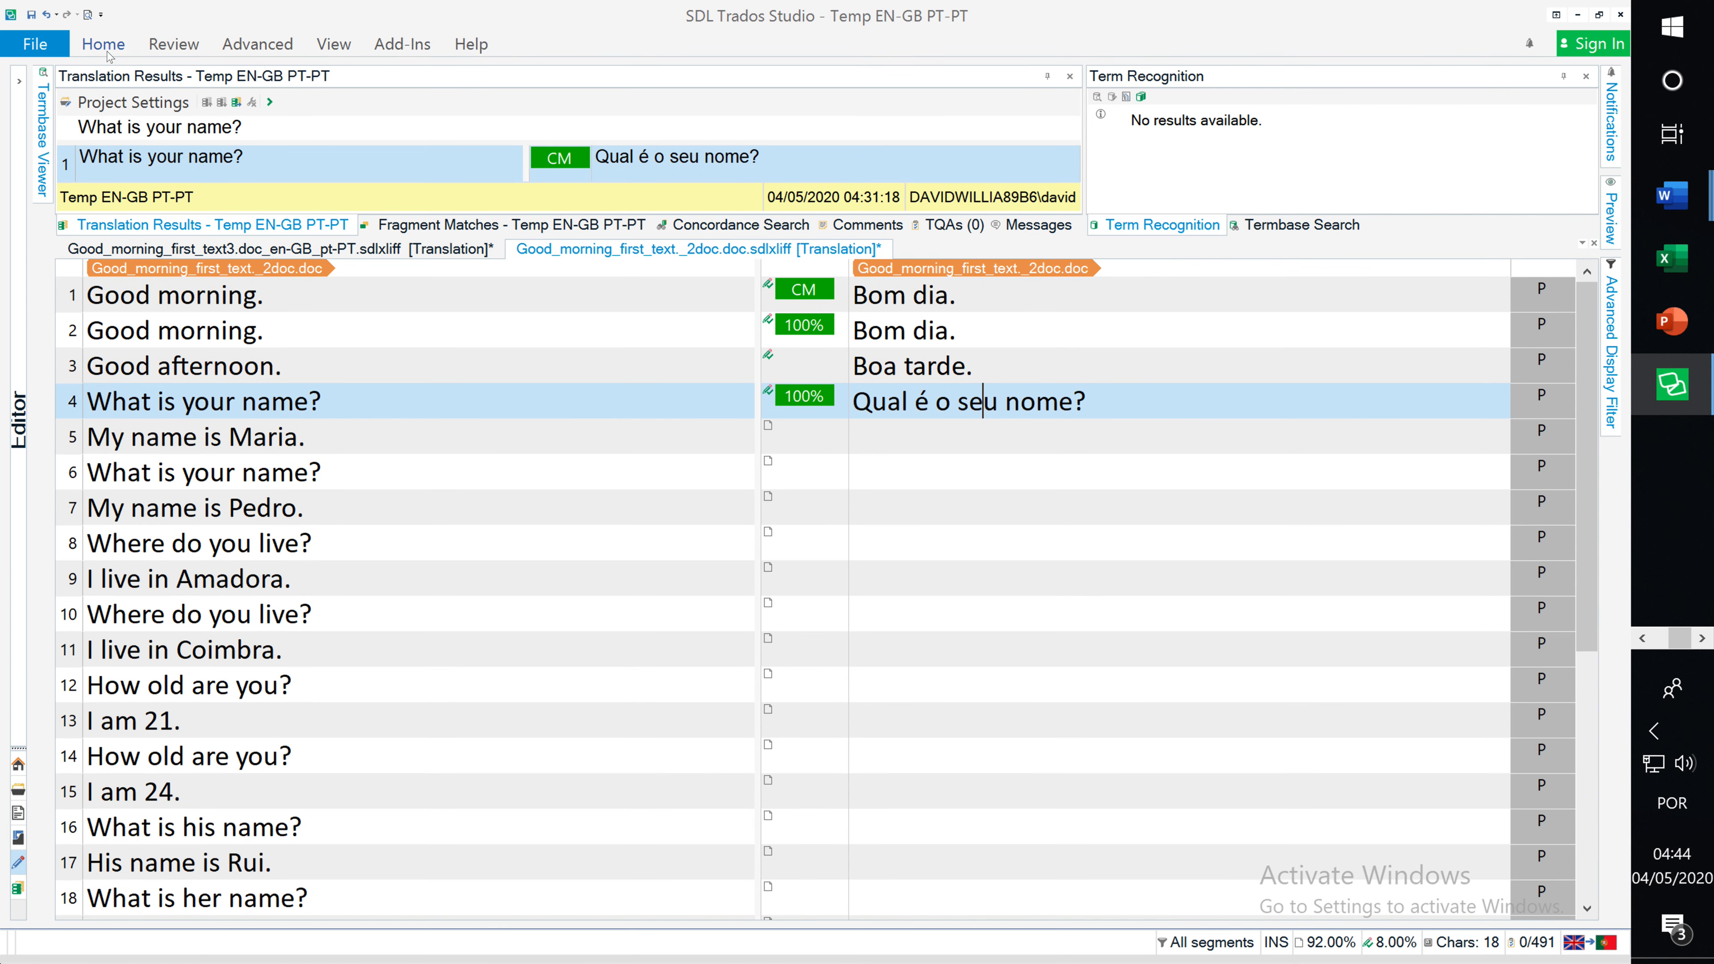
- Expand and re-collapse the ribbon of TRADOS CHECKLIST_2019_2020.docx in Word, and return to SDL Trados Studio
click(1672, 196)
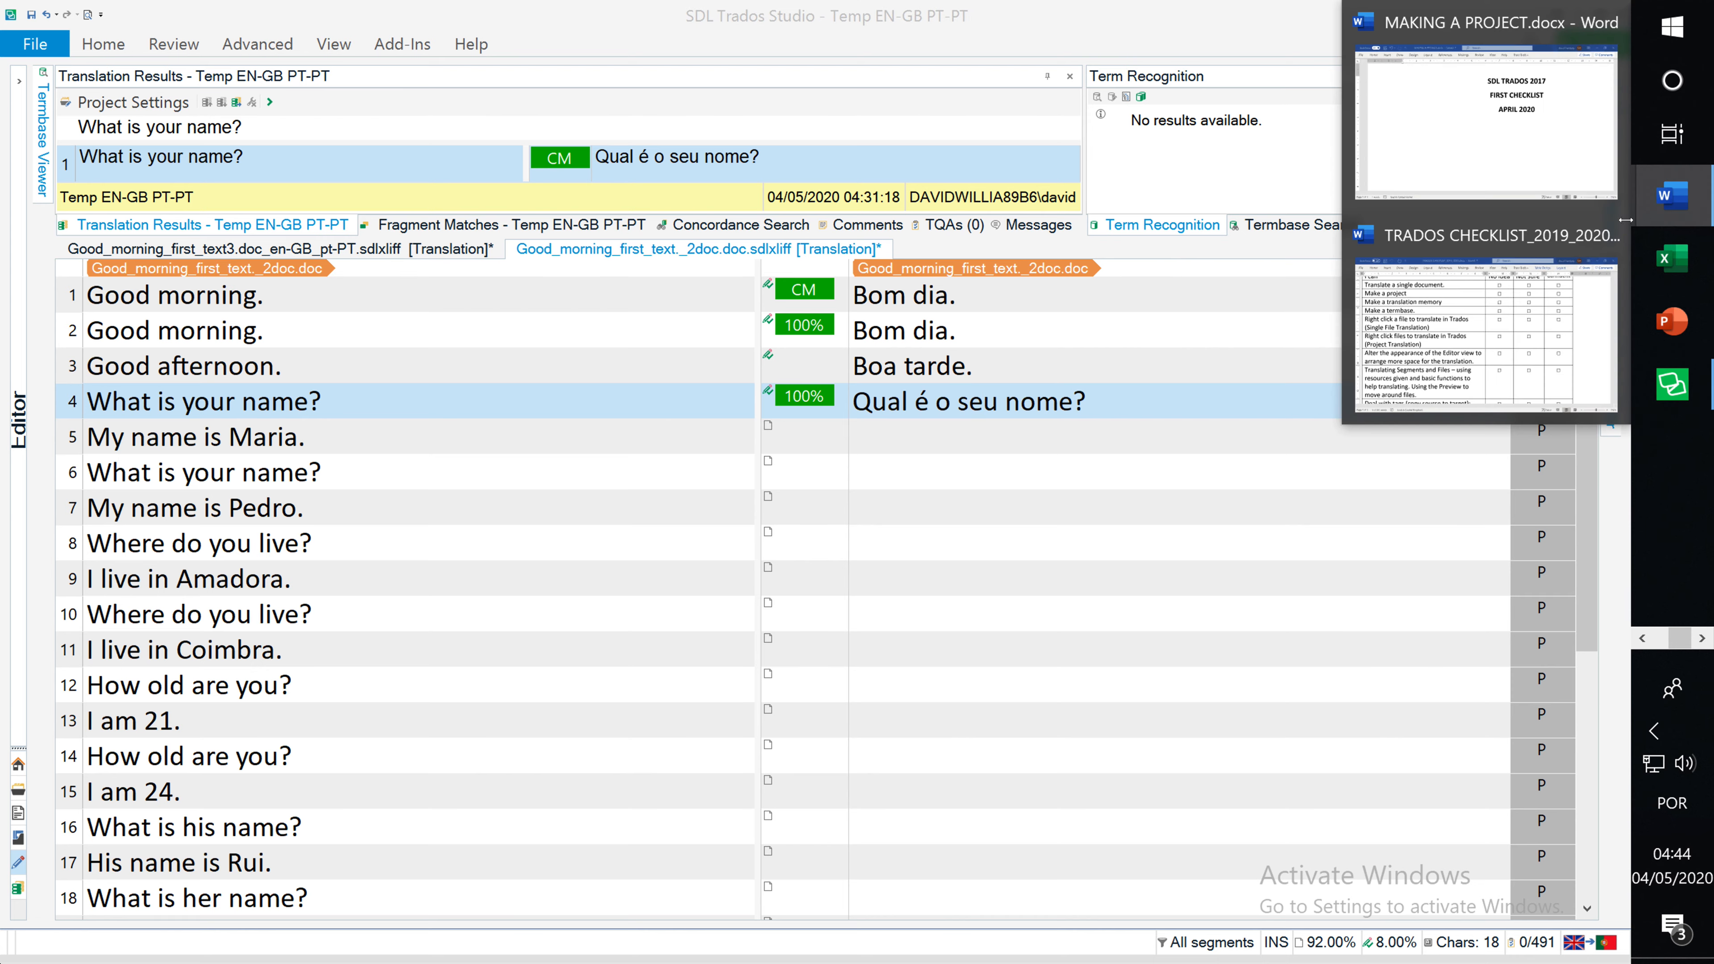
click(1457, 319)
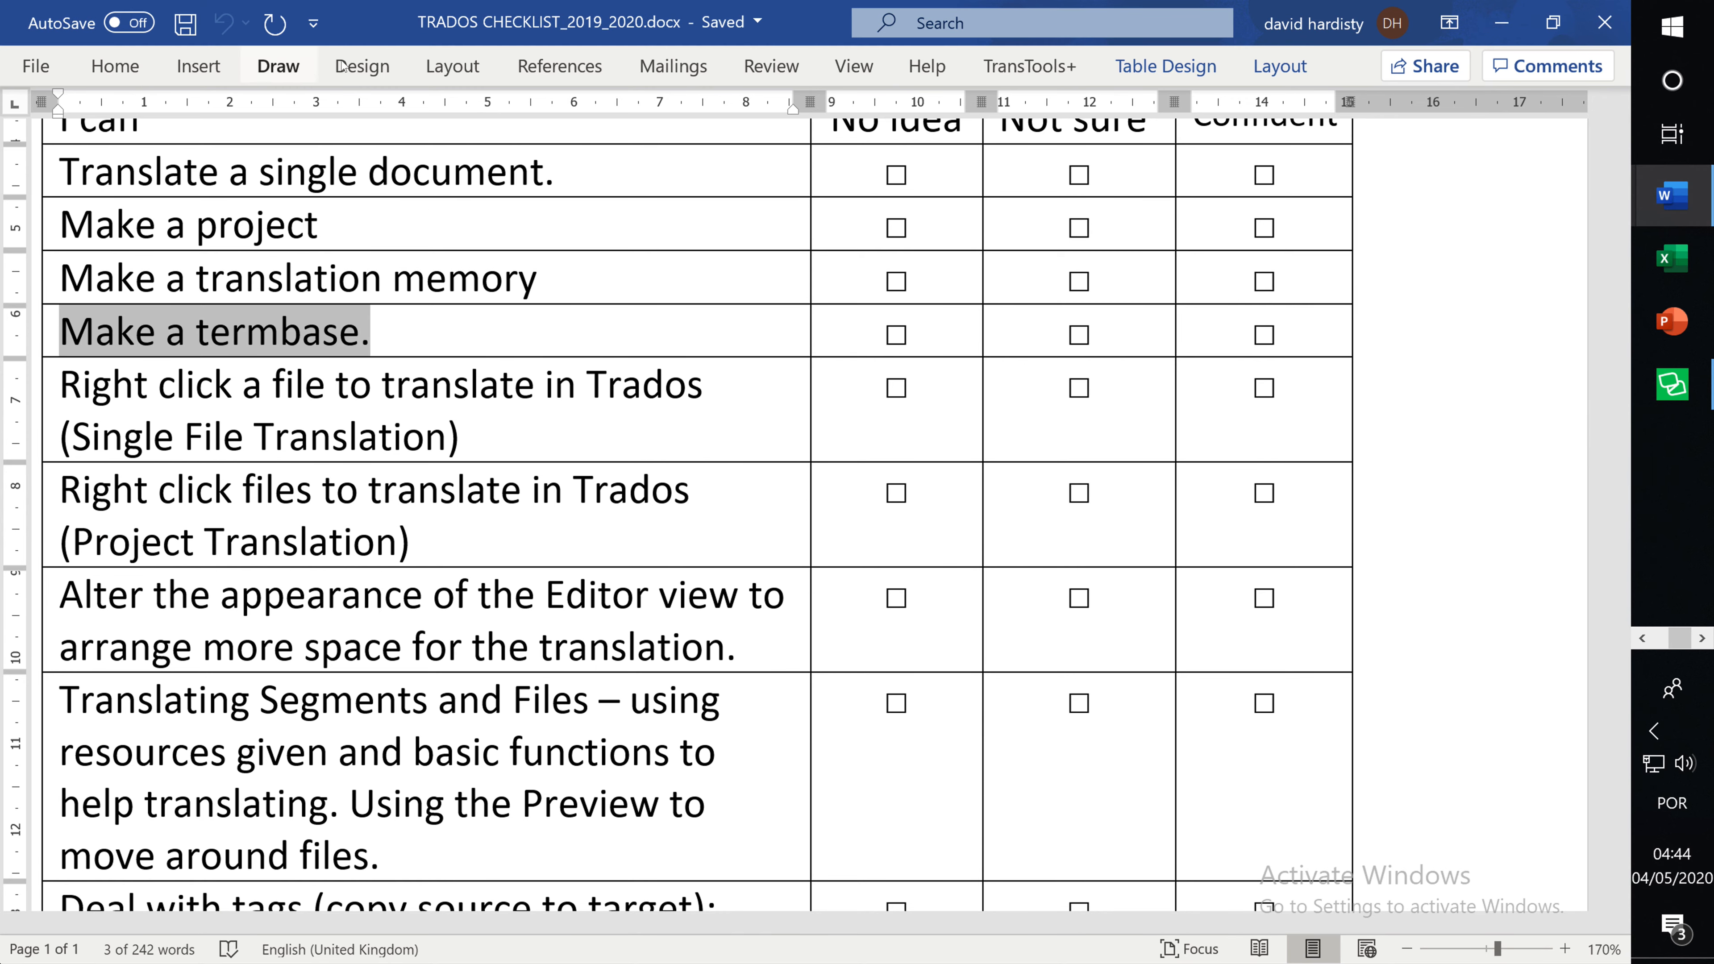
double_click(114, 67)
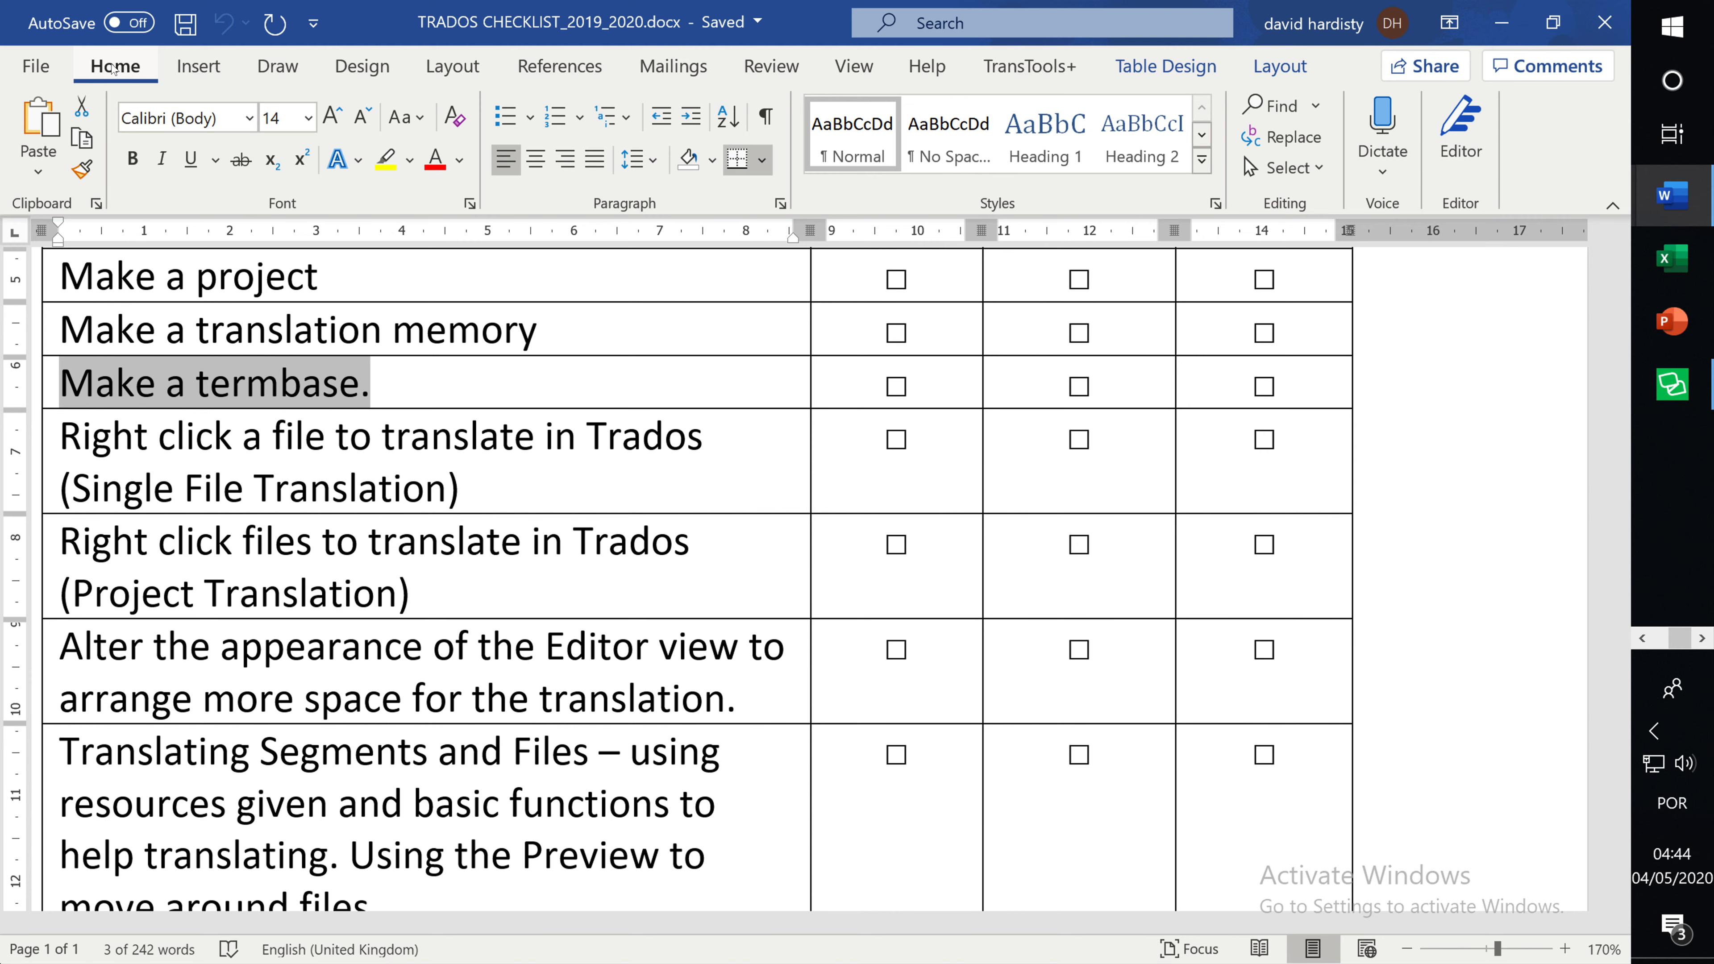
double_click(114, 67)
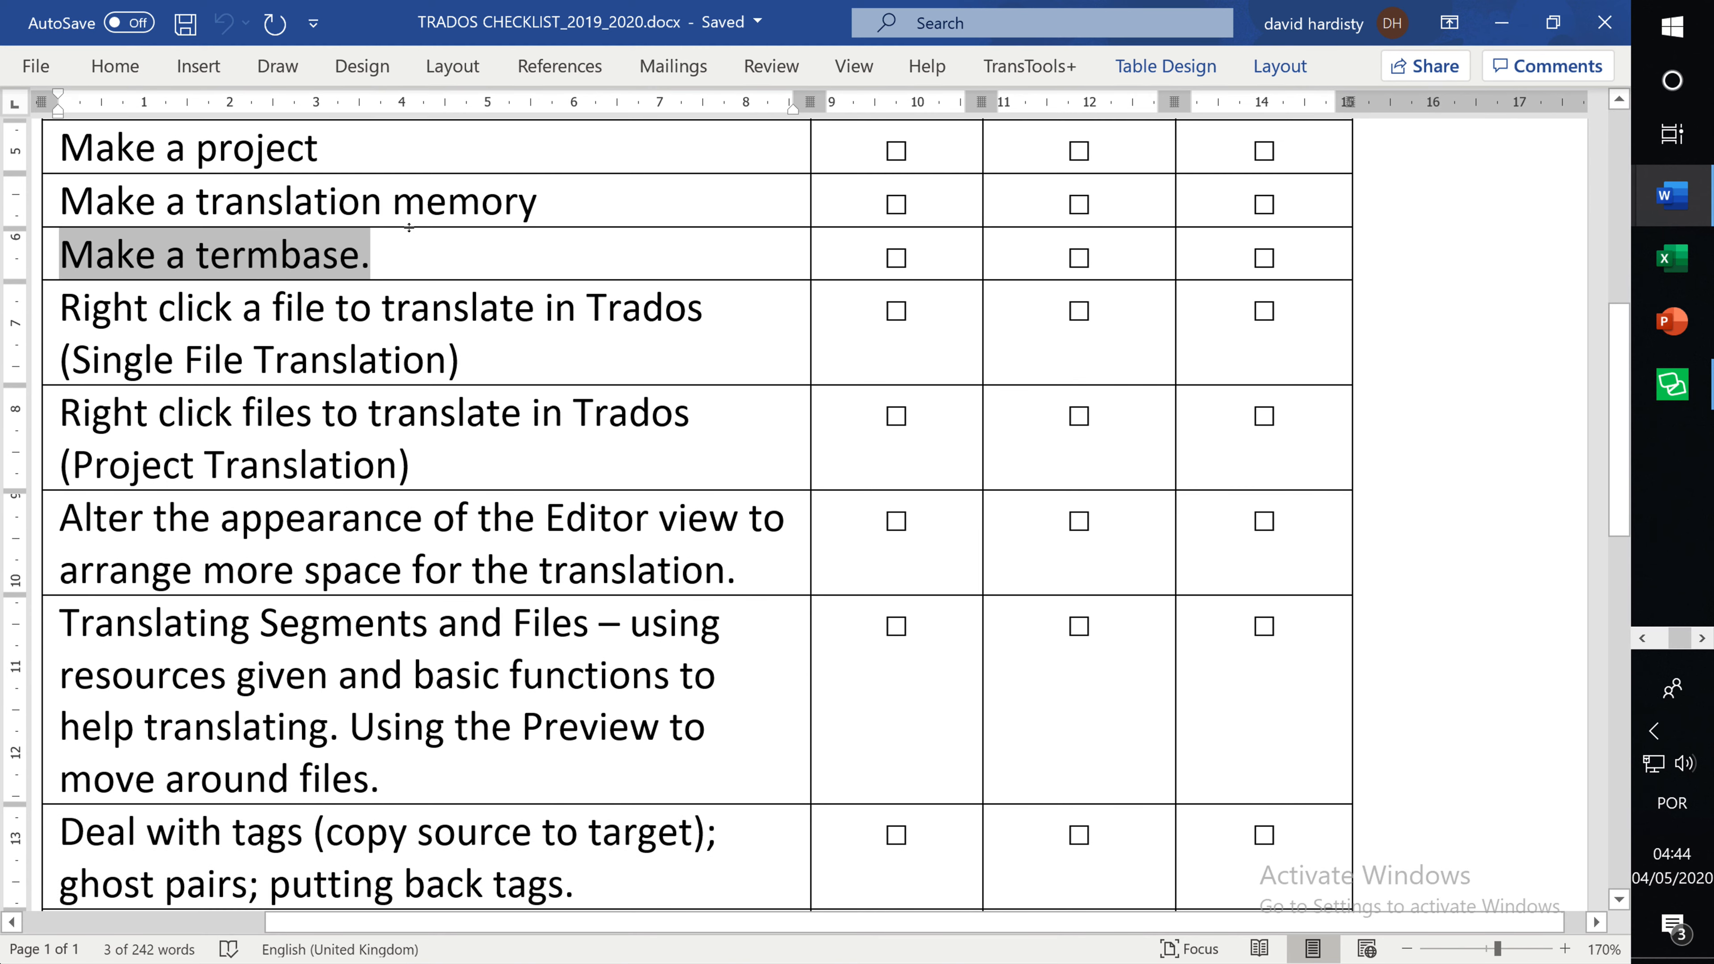
click(1672, 385)
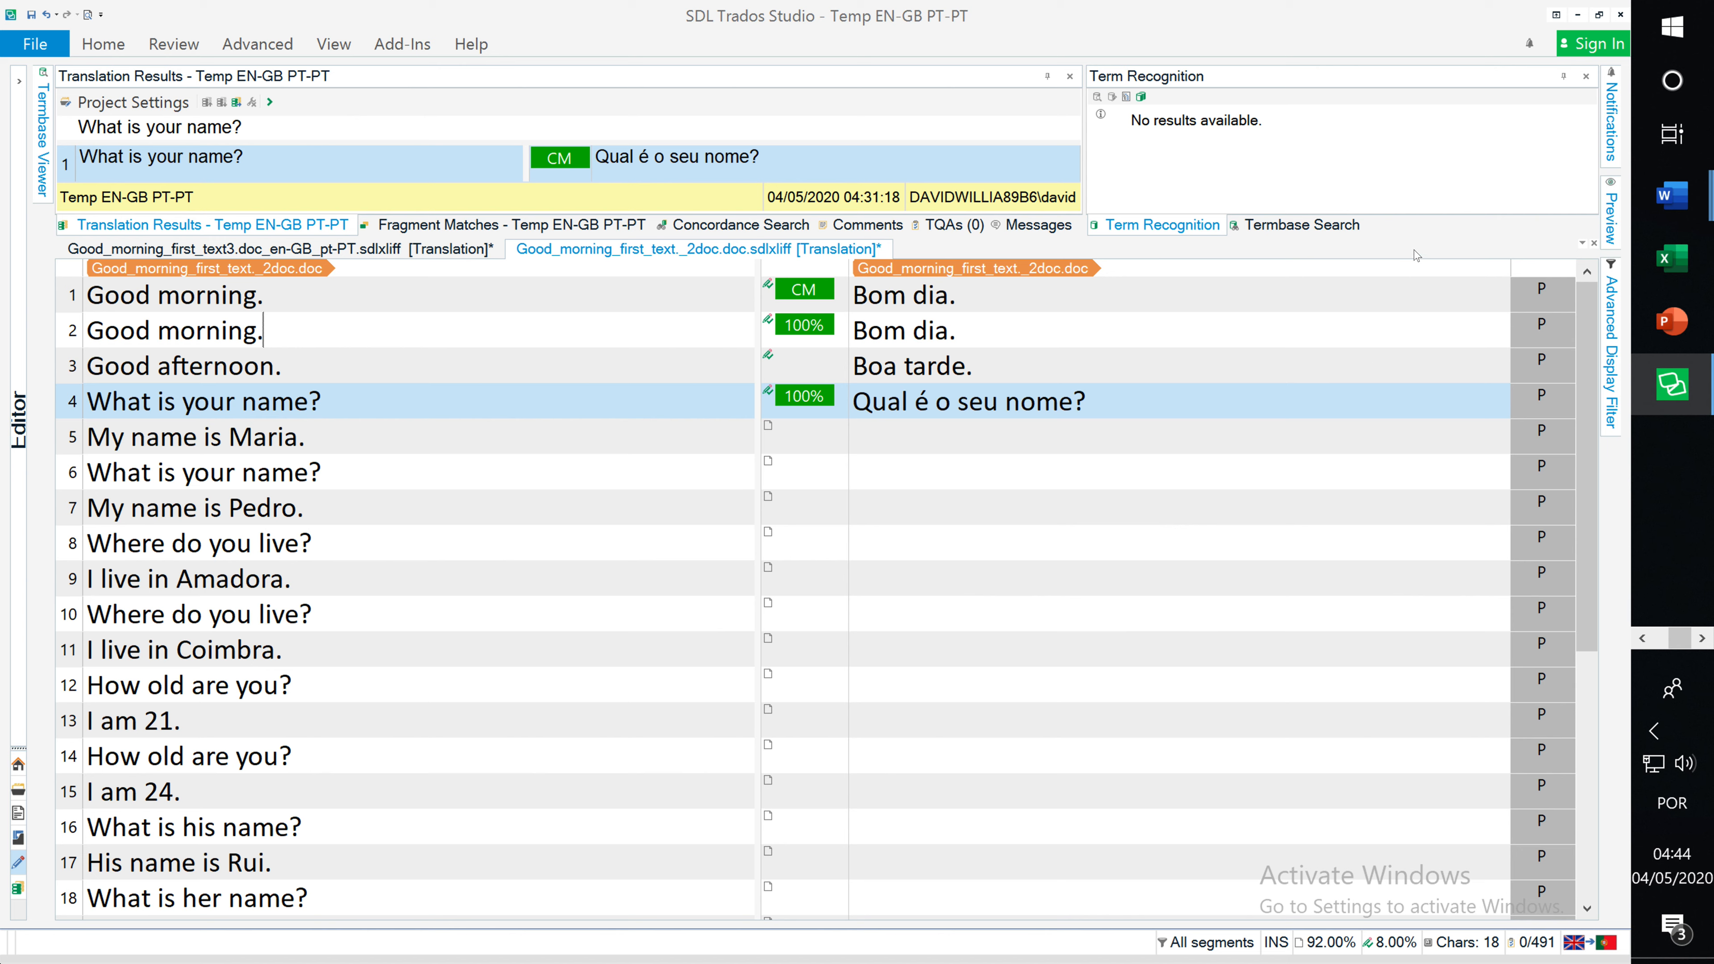
- Reduce the height of the Translation Results and Term Recognition panes to leave more room for the segments
click(1012, 295)
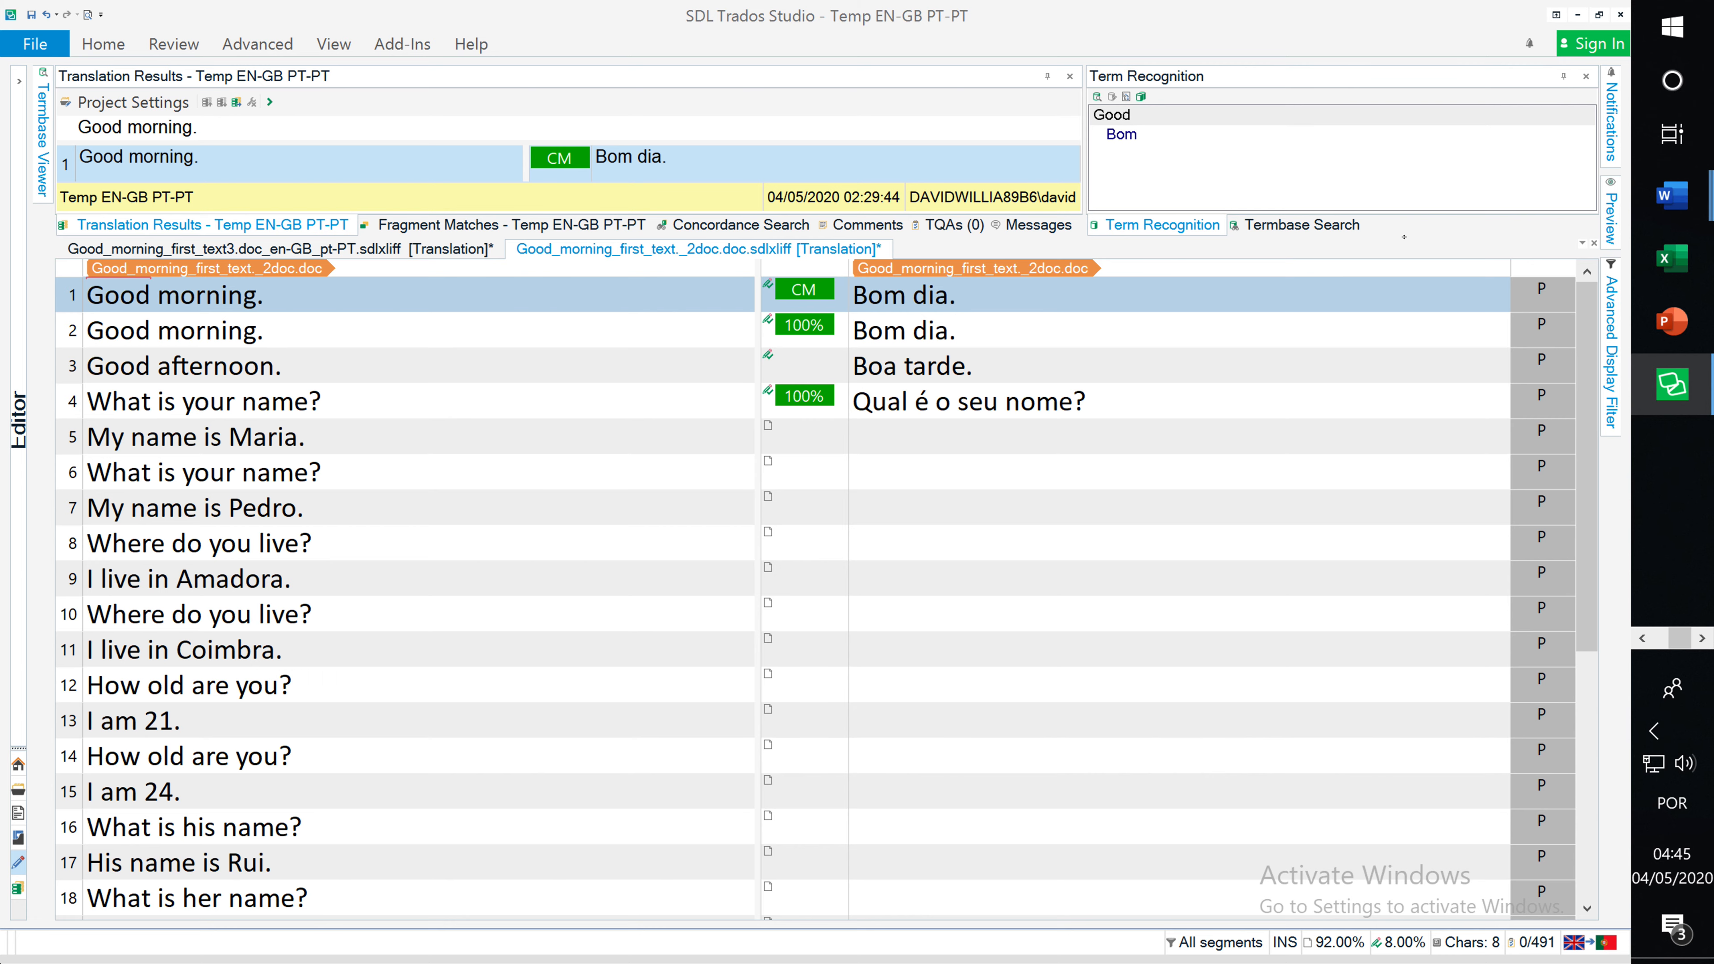
drag(1405, 238, 1410, 415)
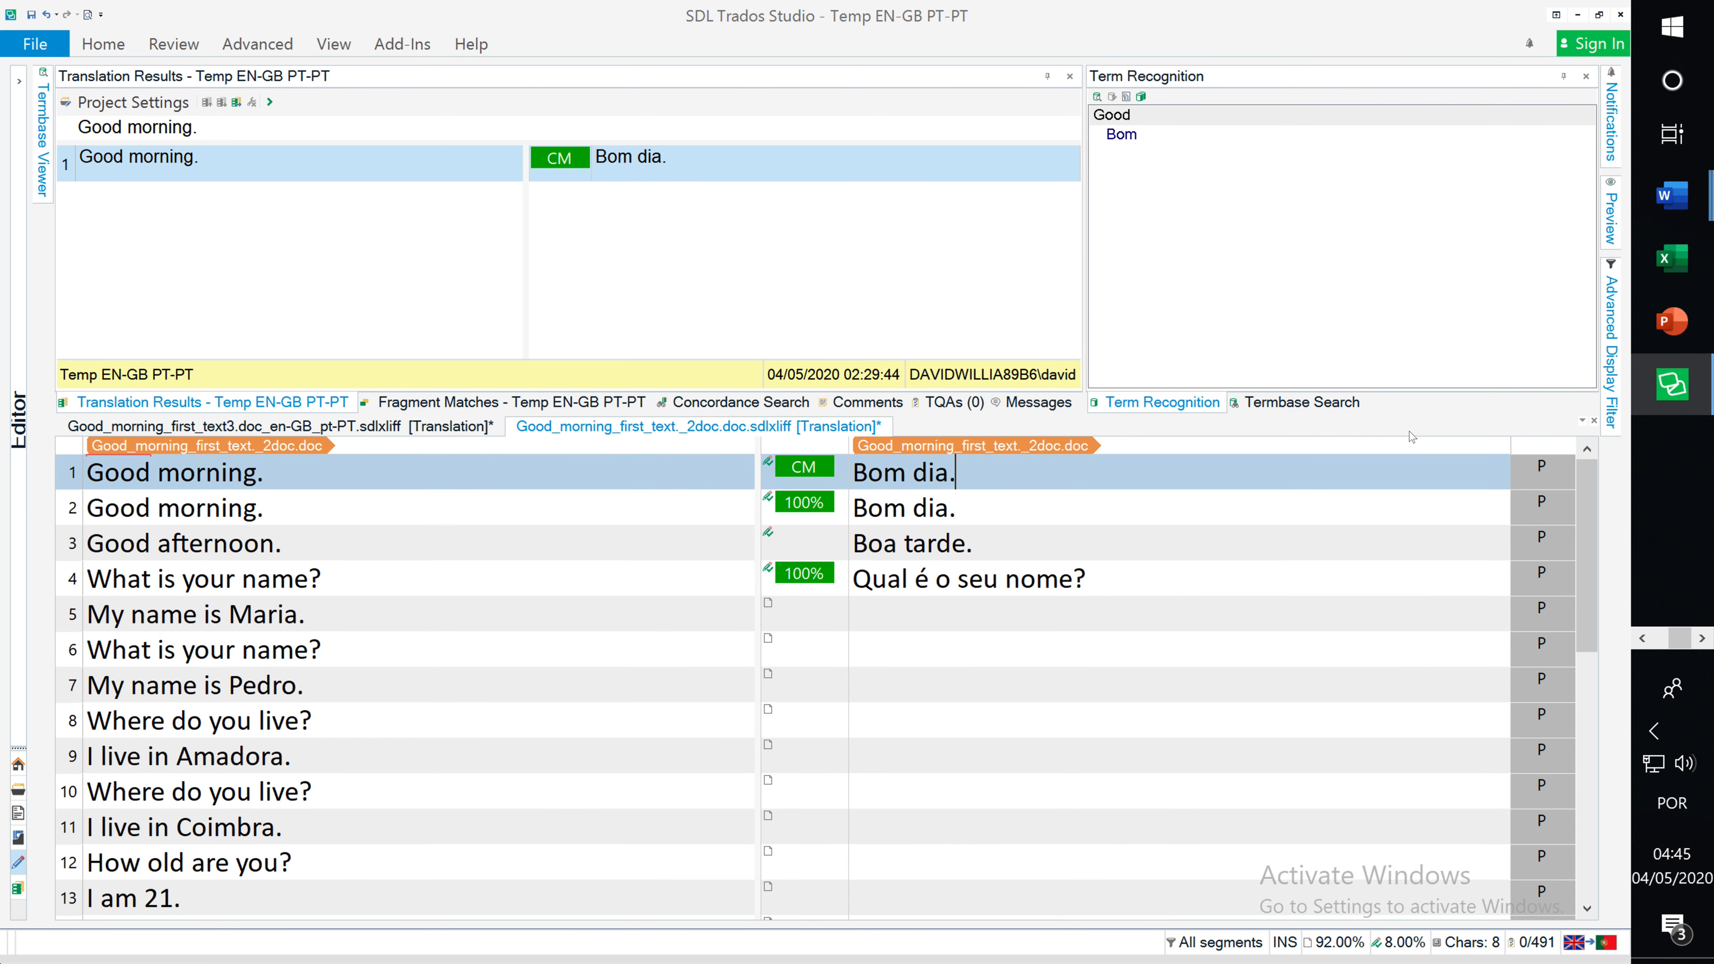
right_click(1337, 461)
click(1401, 472)
drag(1386, 415, 1385, 199)
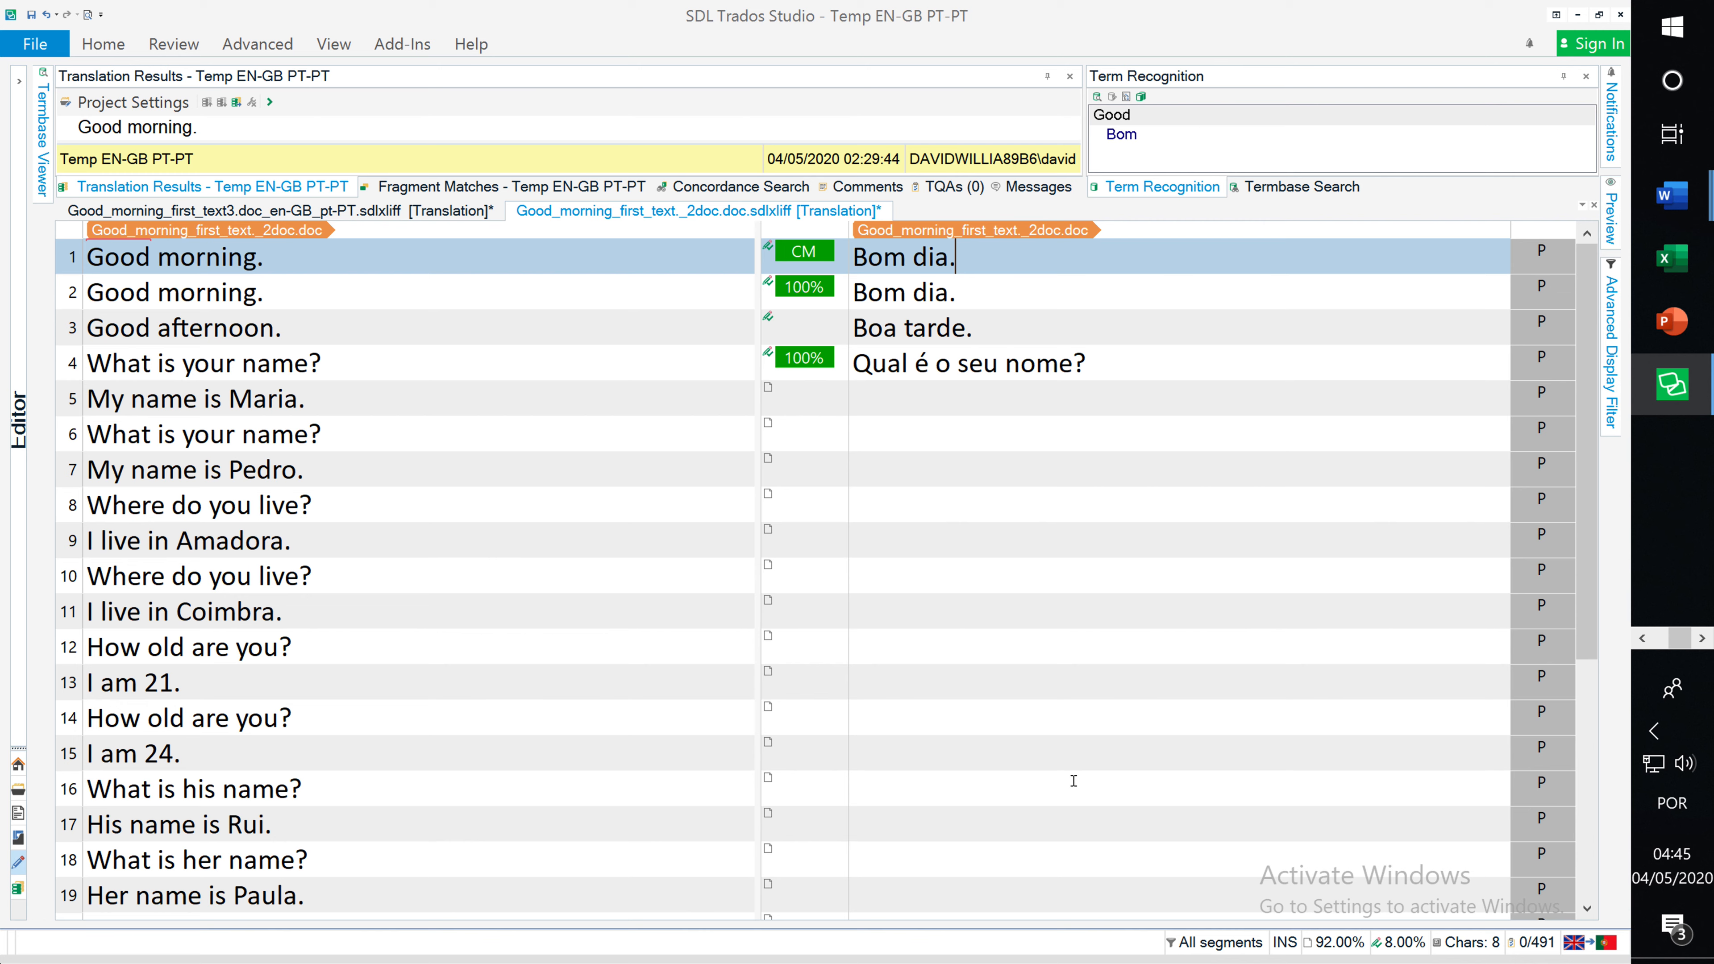
- Generate the initial preview of Good_morning_first_text._2doc.doc and widen the Preview pane
click(1073, 576)
mouse_move(1615, 221)
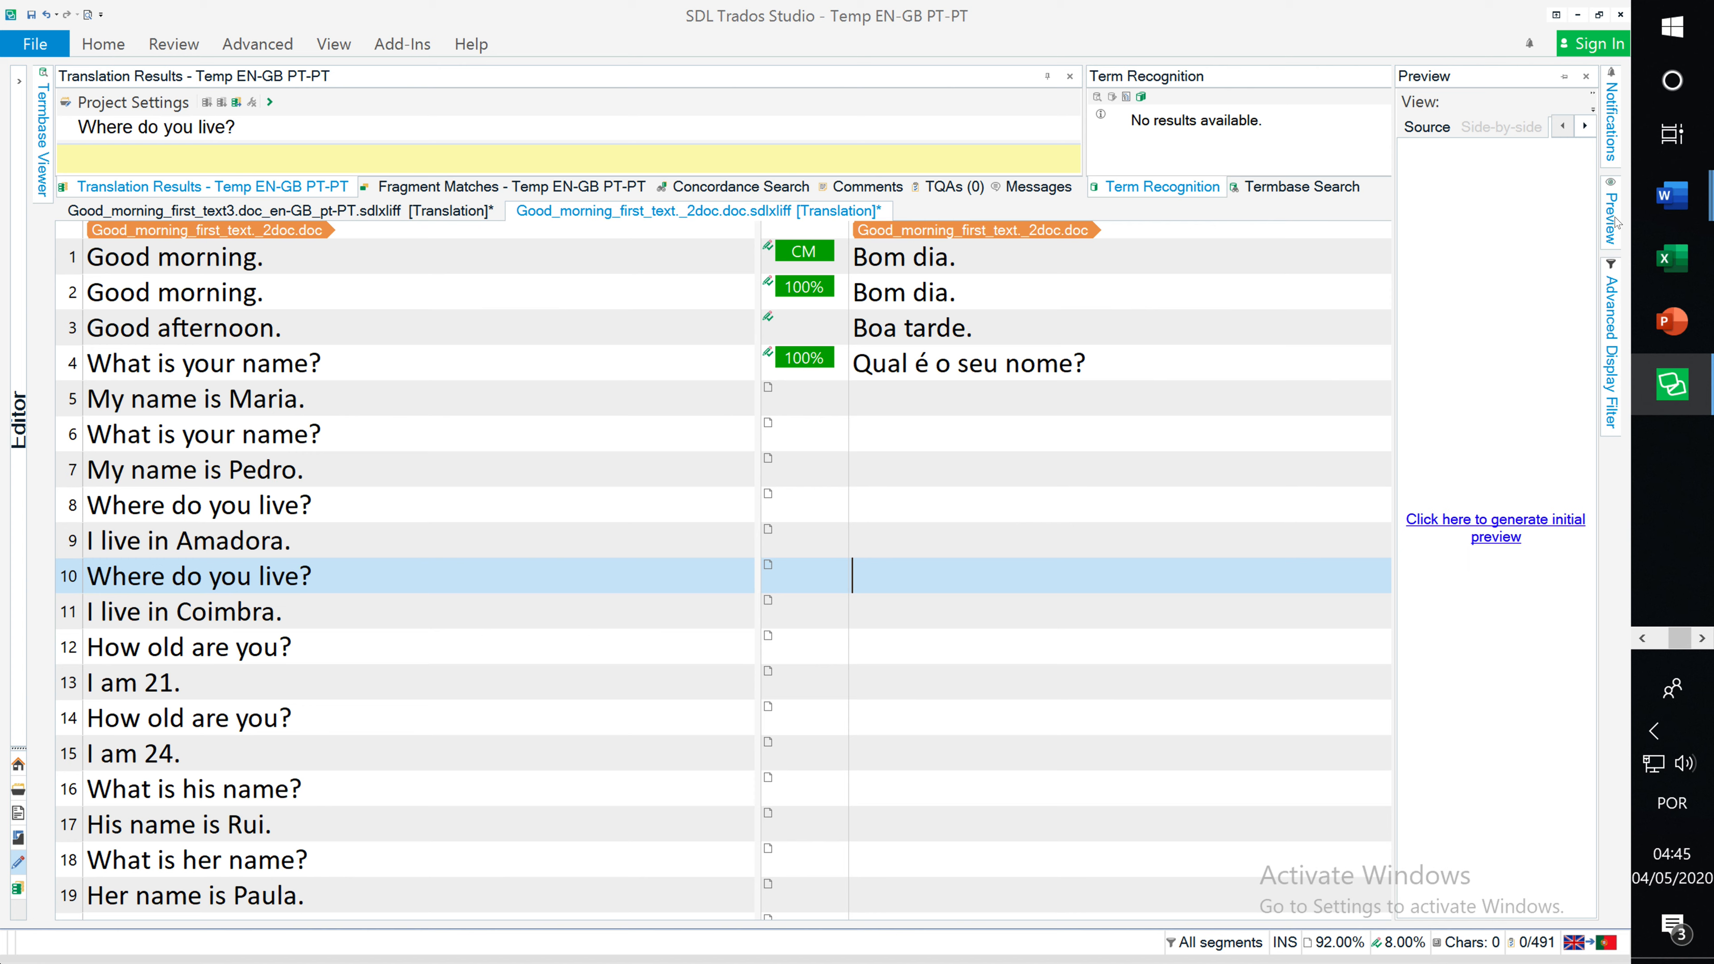
click(1268, 288)
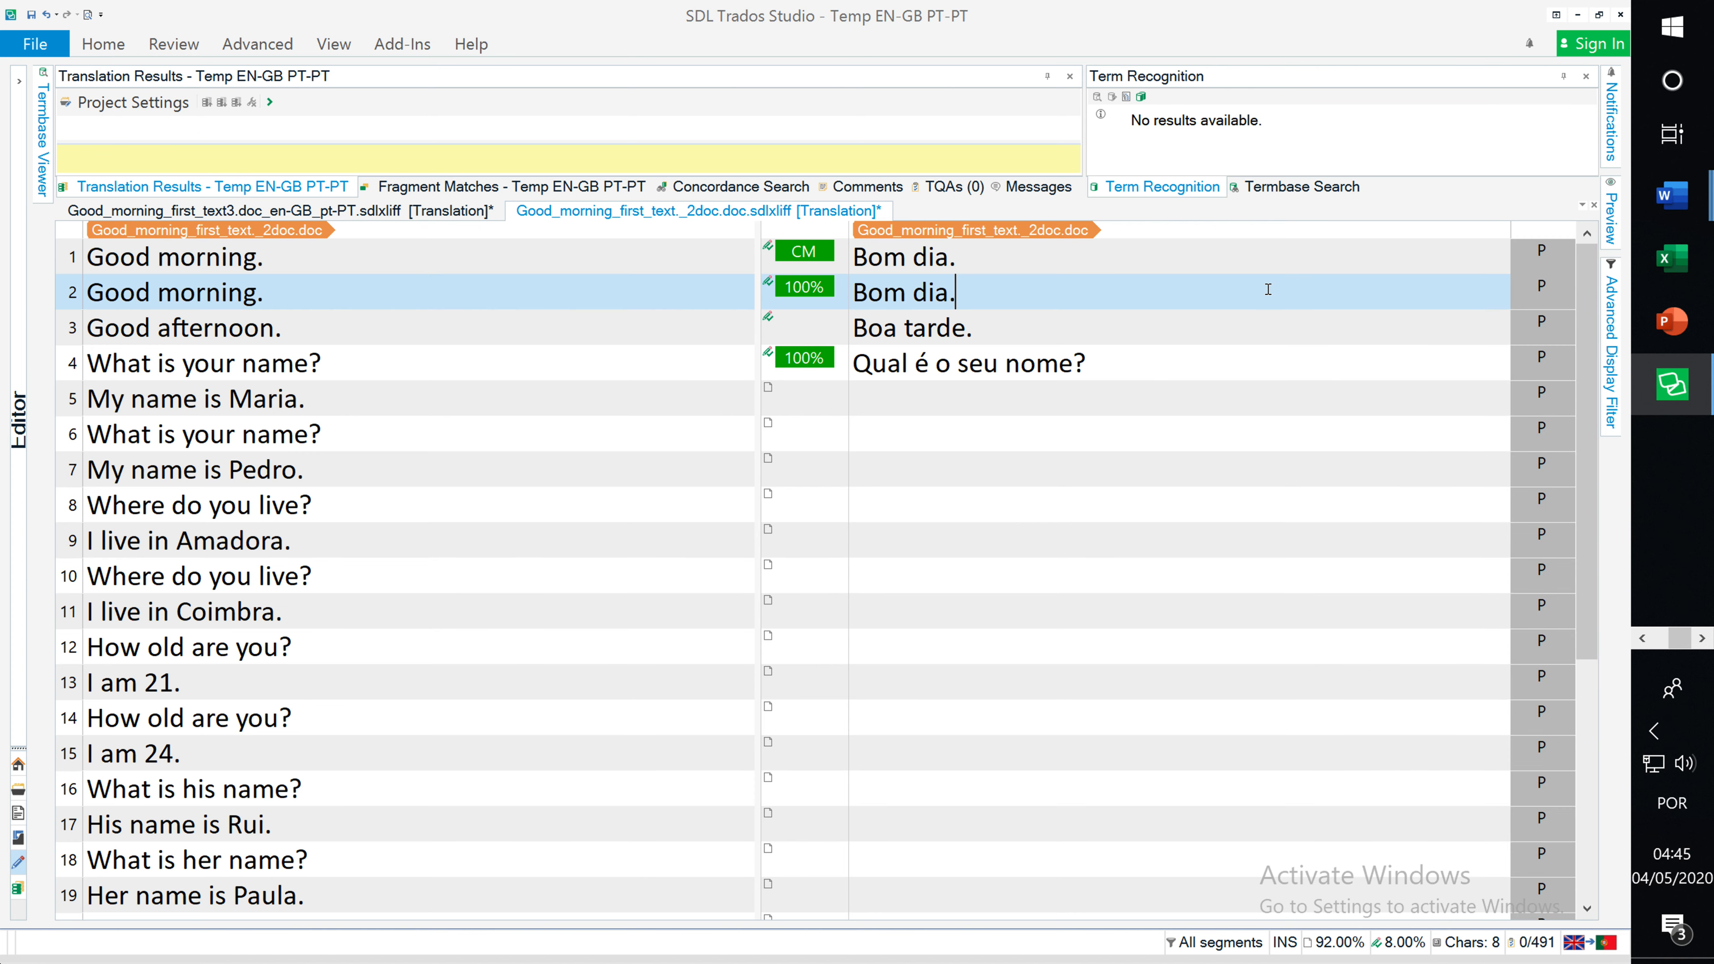
mouse_move(1614, 228)
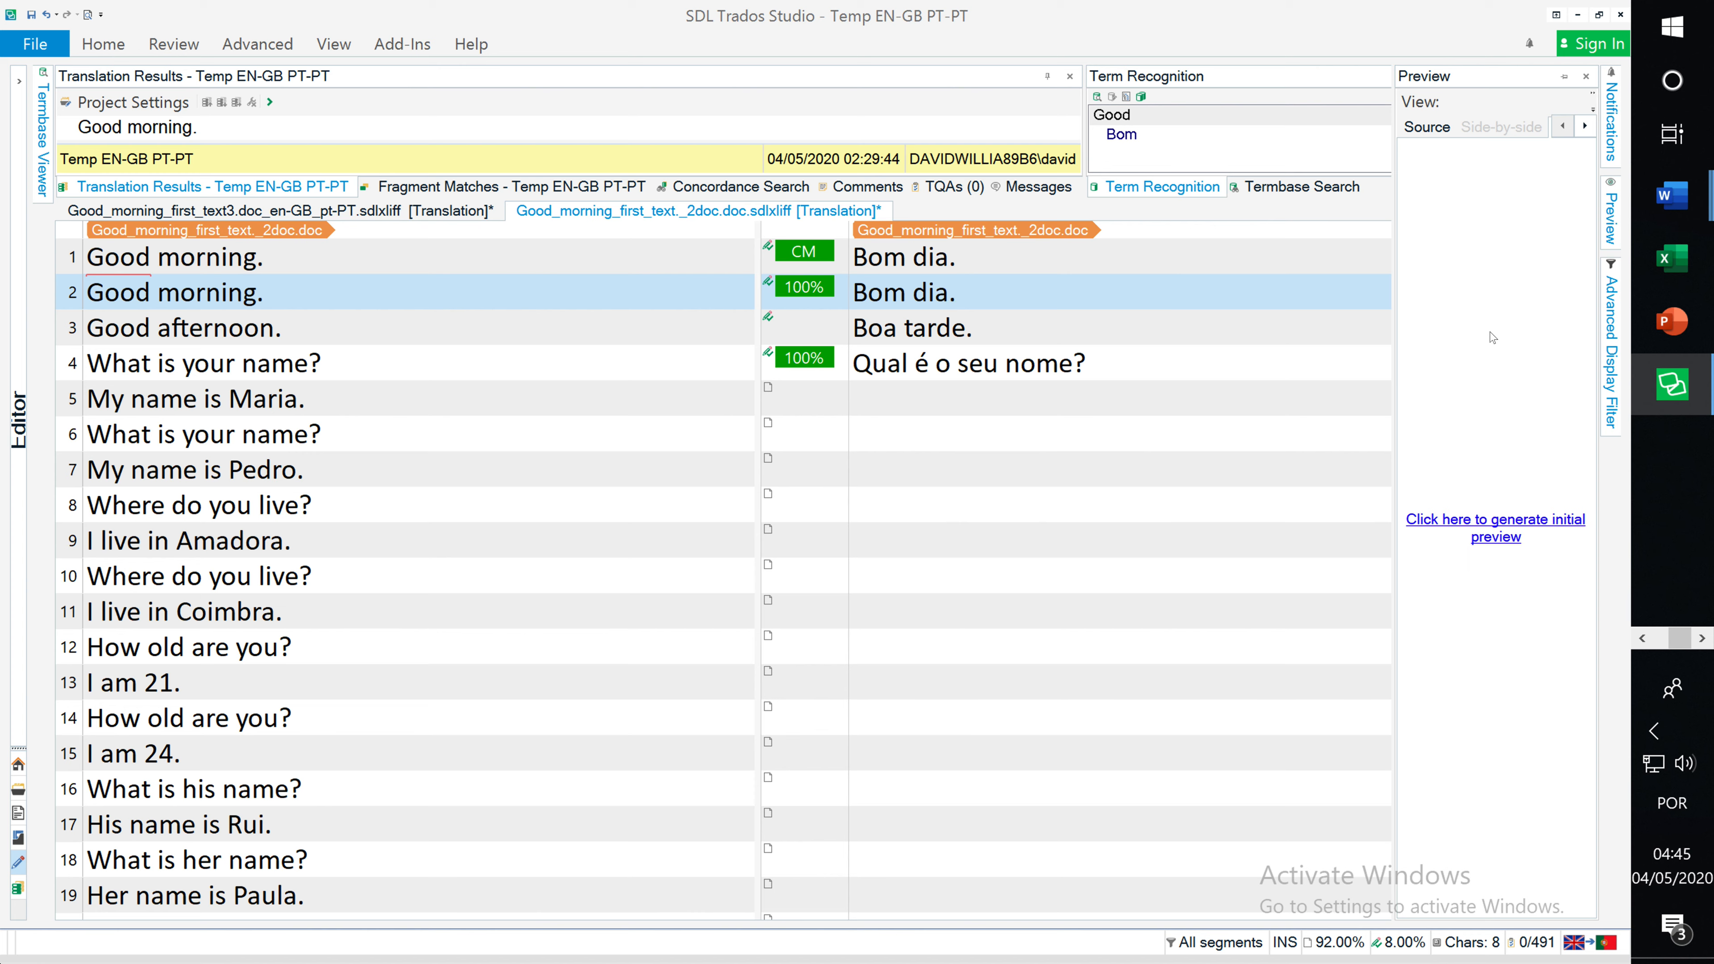
click(1498, 524)
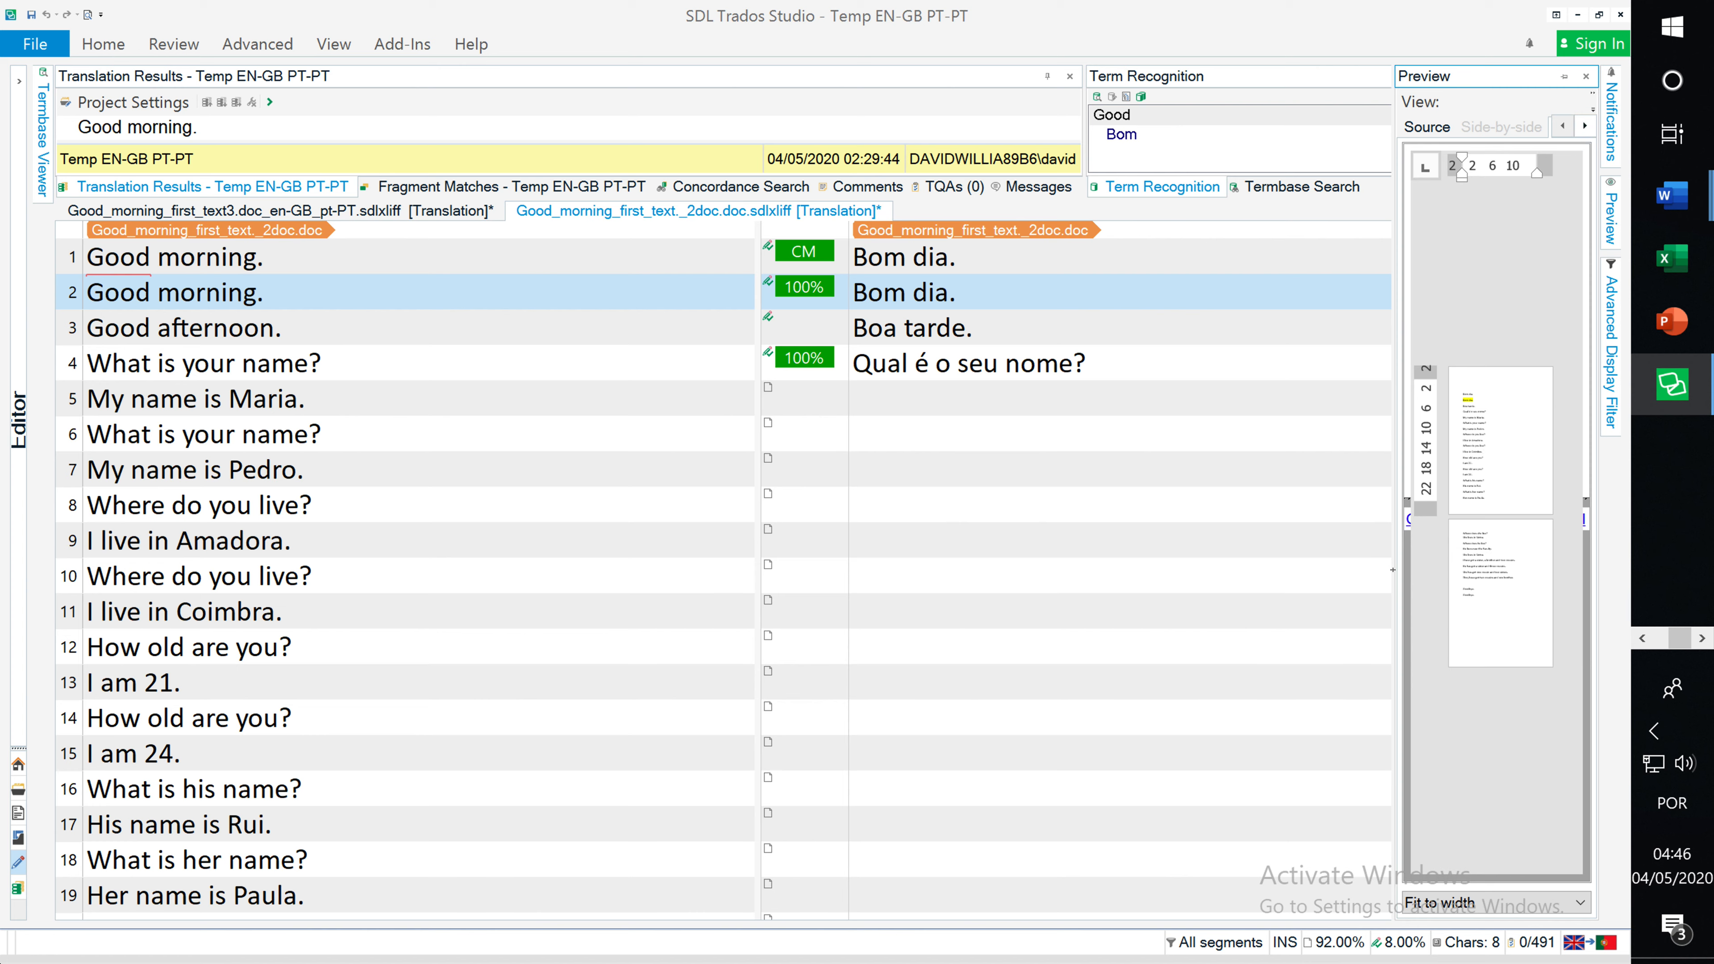
drag(1394, 574, 1223, 579)
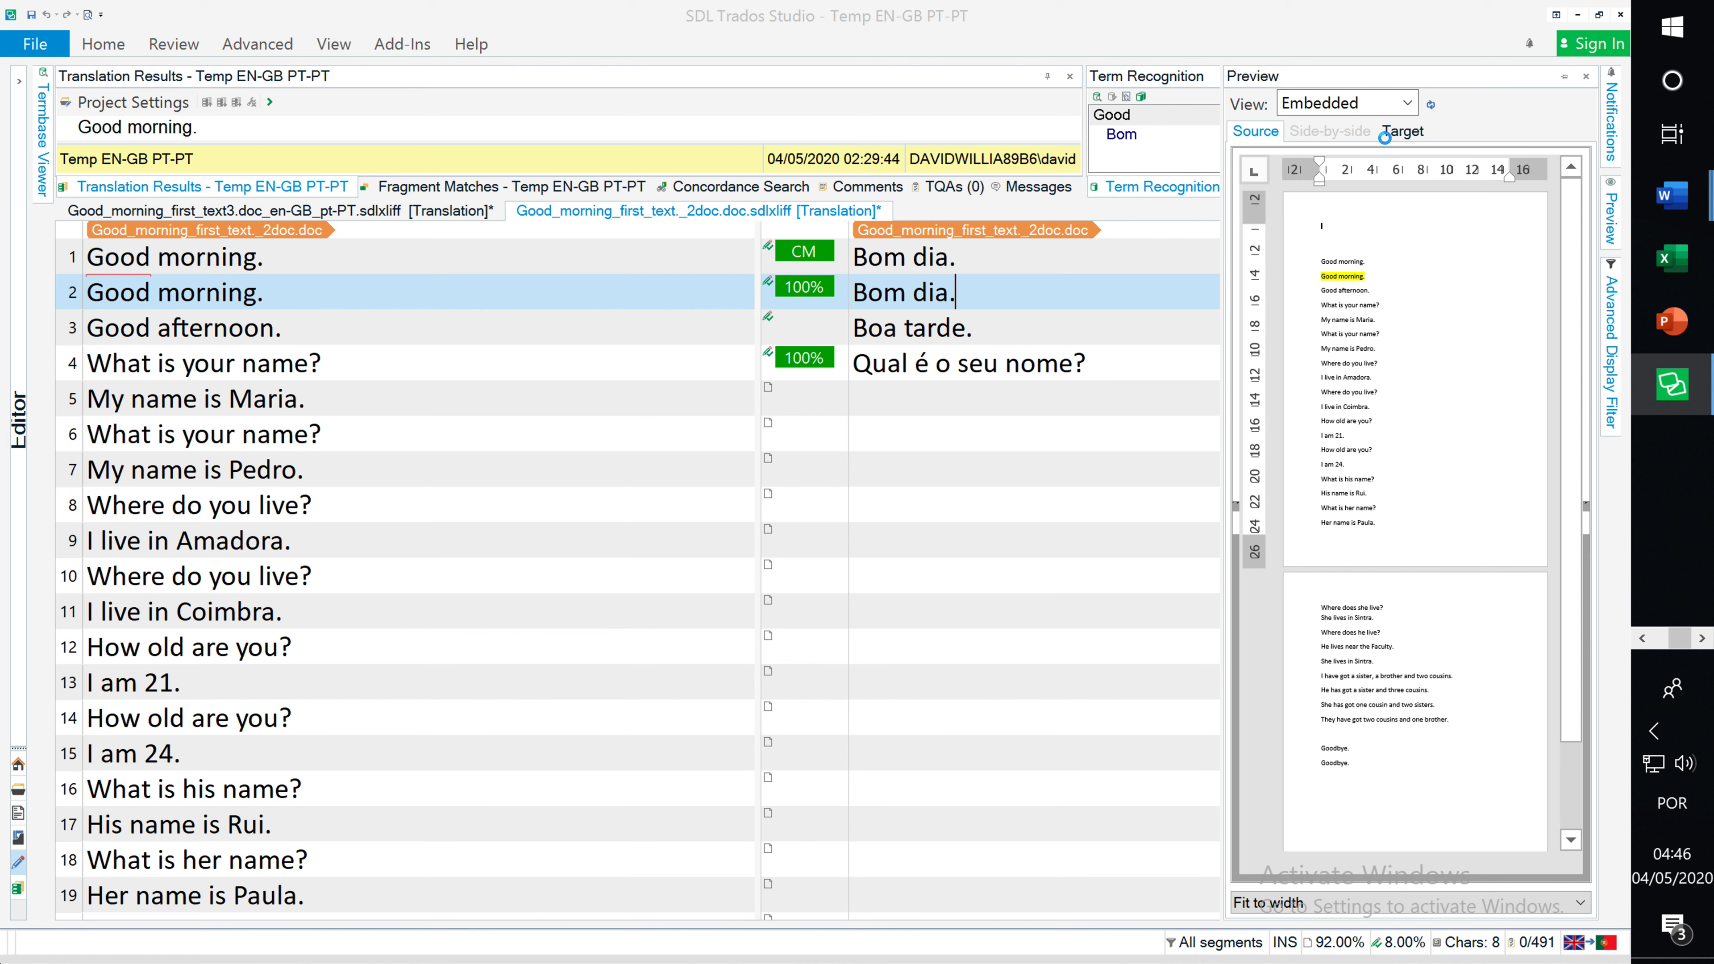
- Go to the segment "What is your name?" from the Source preview and display the refreshed Target preview
click(1255, 130)
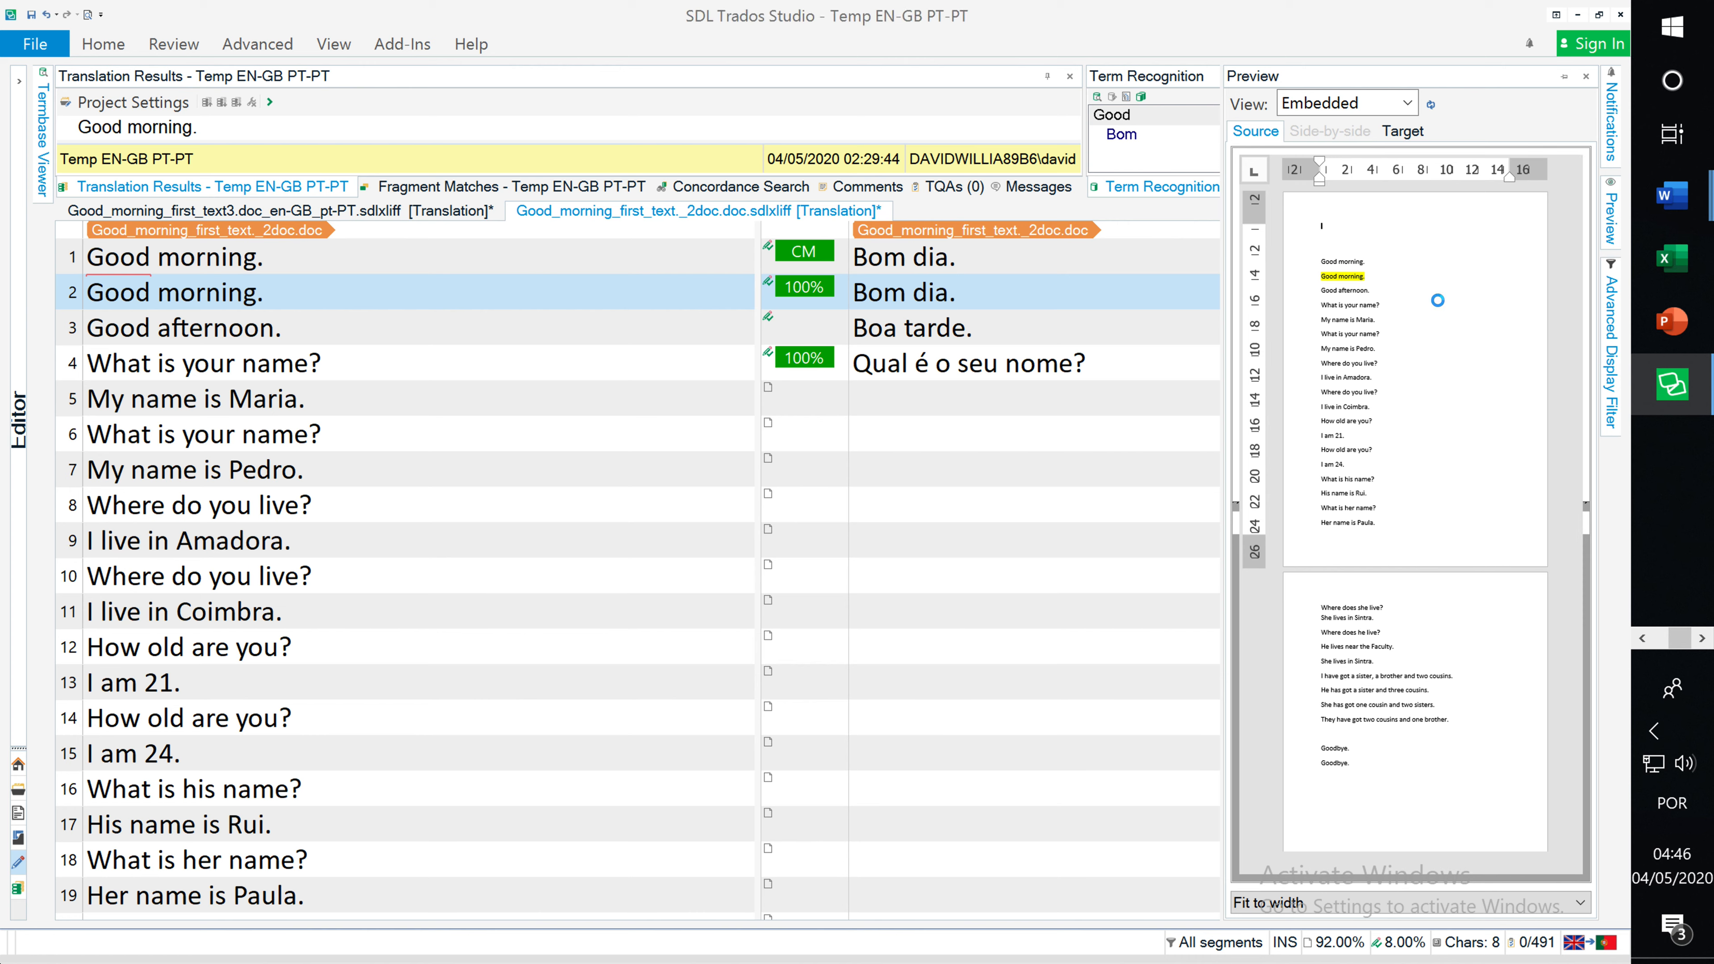
click(1431, 318)
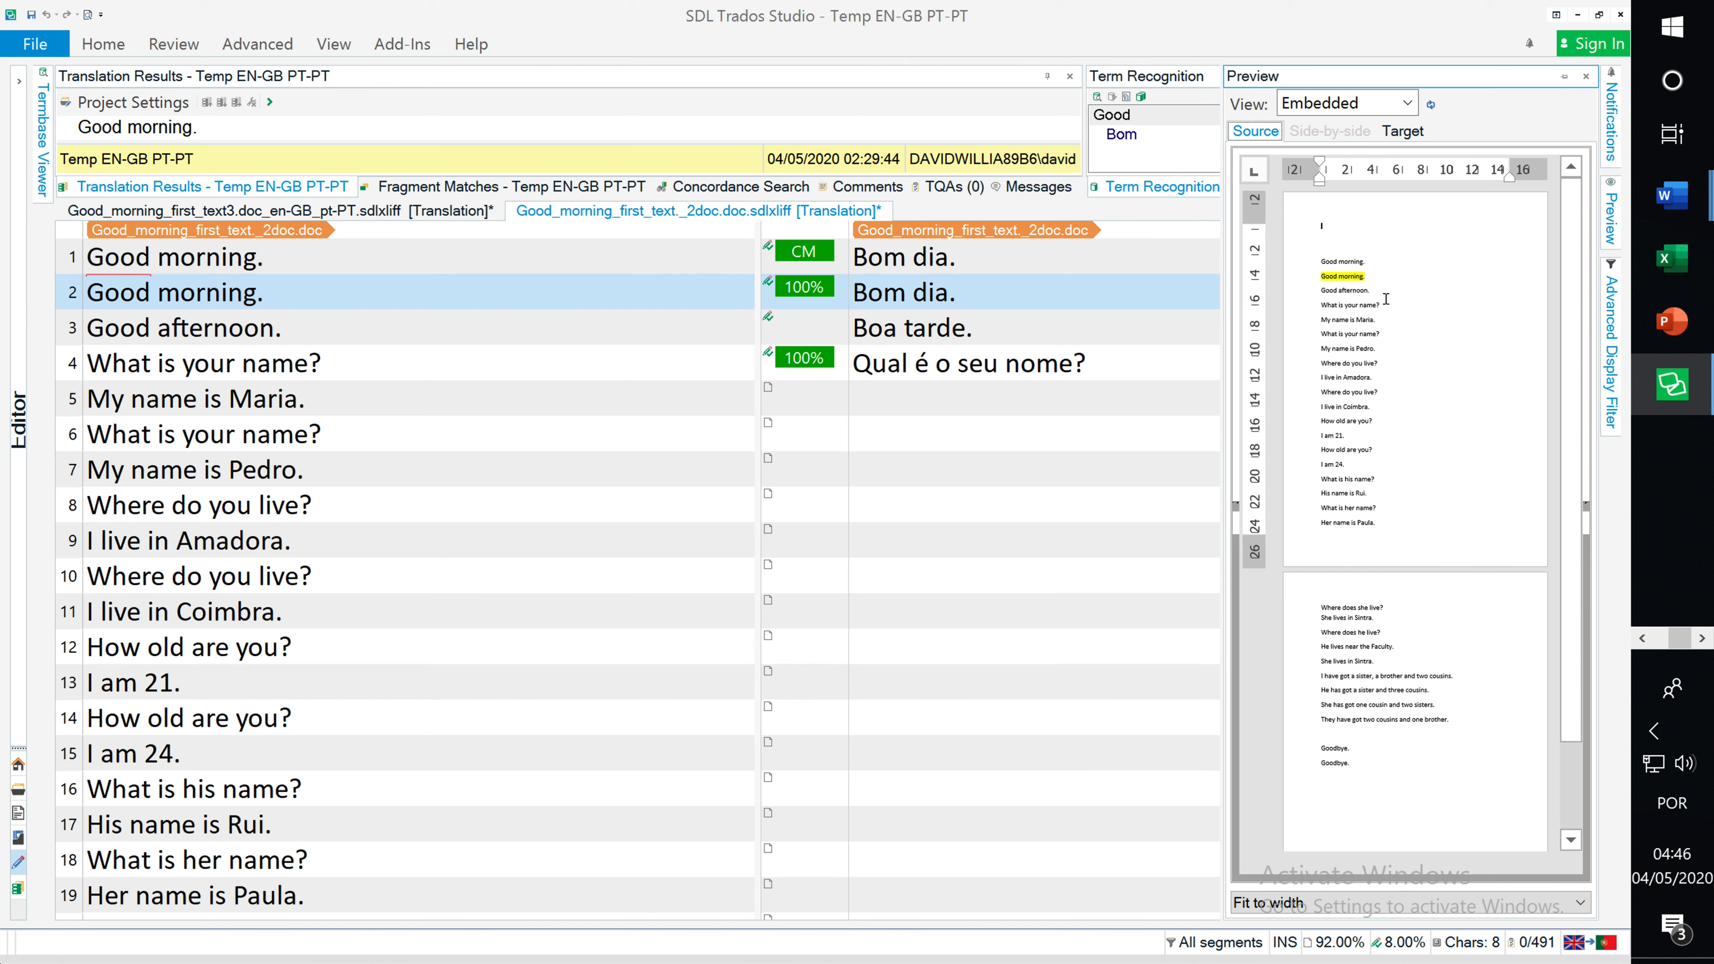
click(1350, 306)
click(1403, 131)
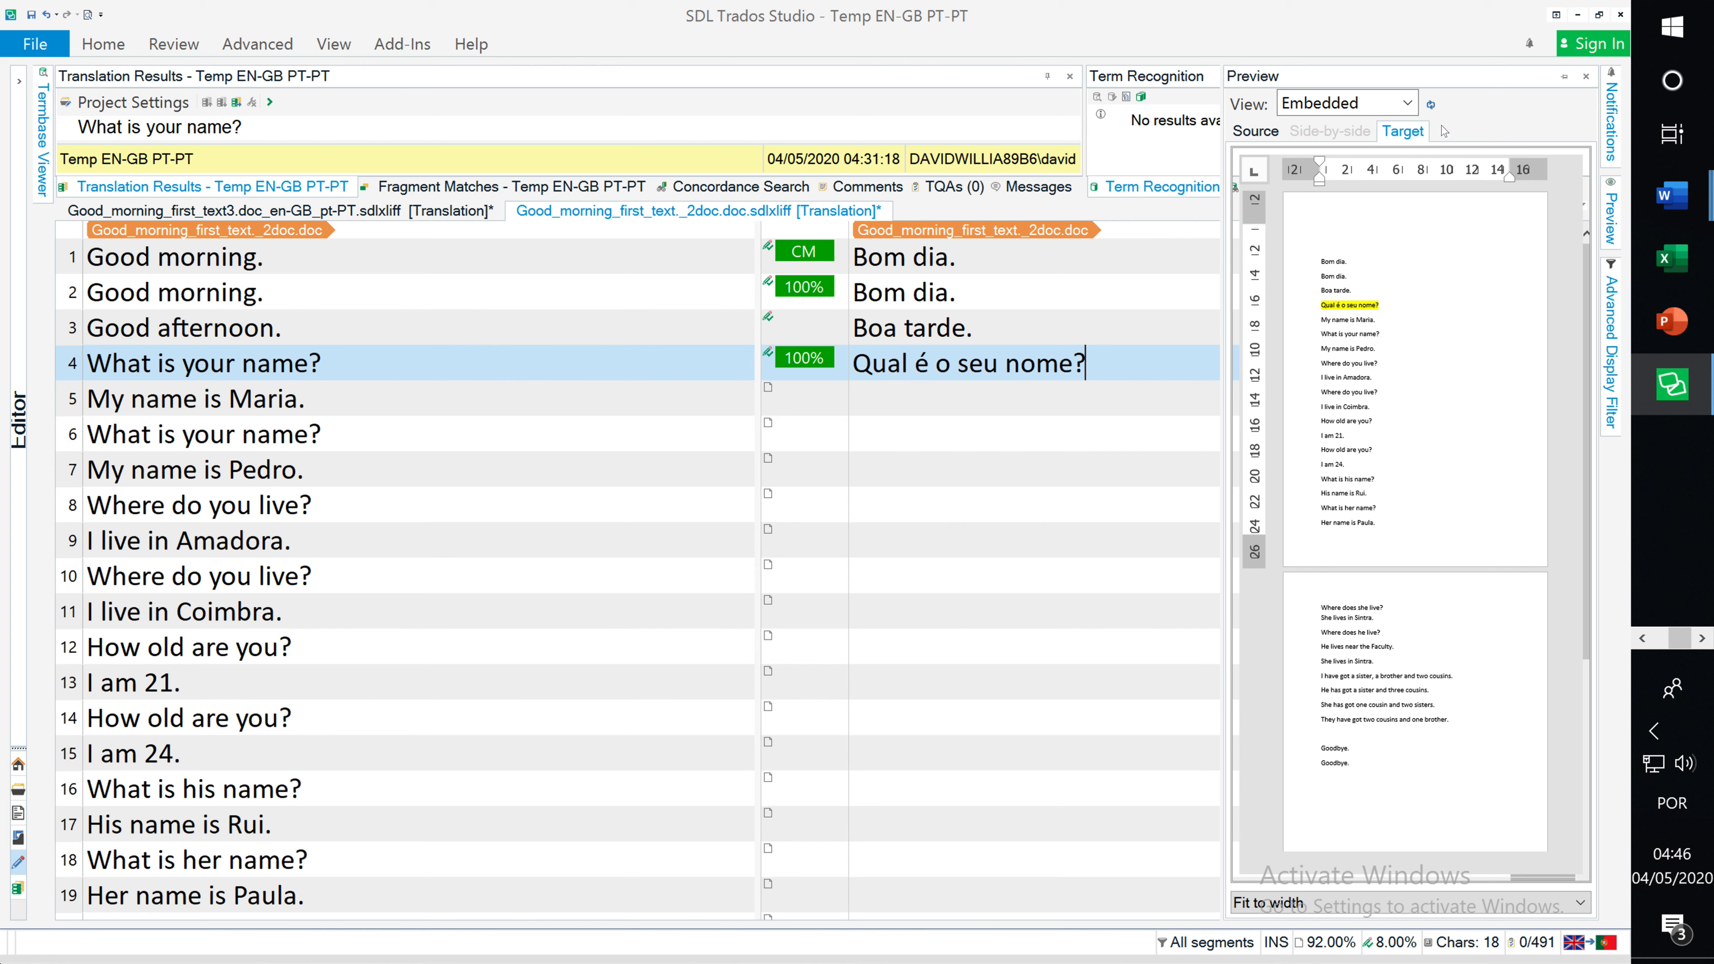
click(1432, 105)
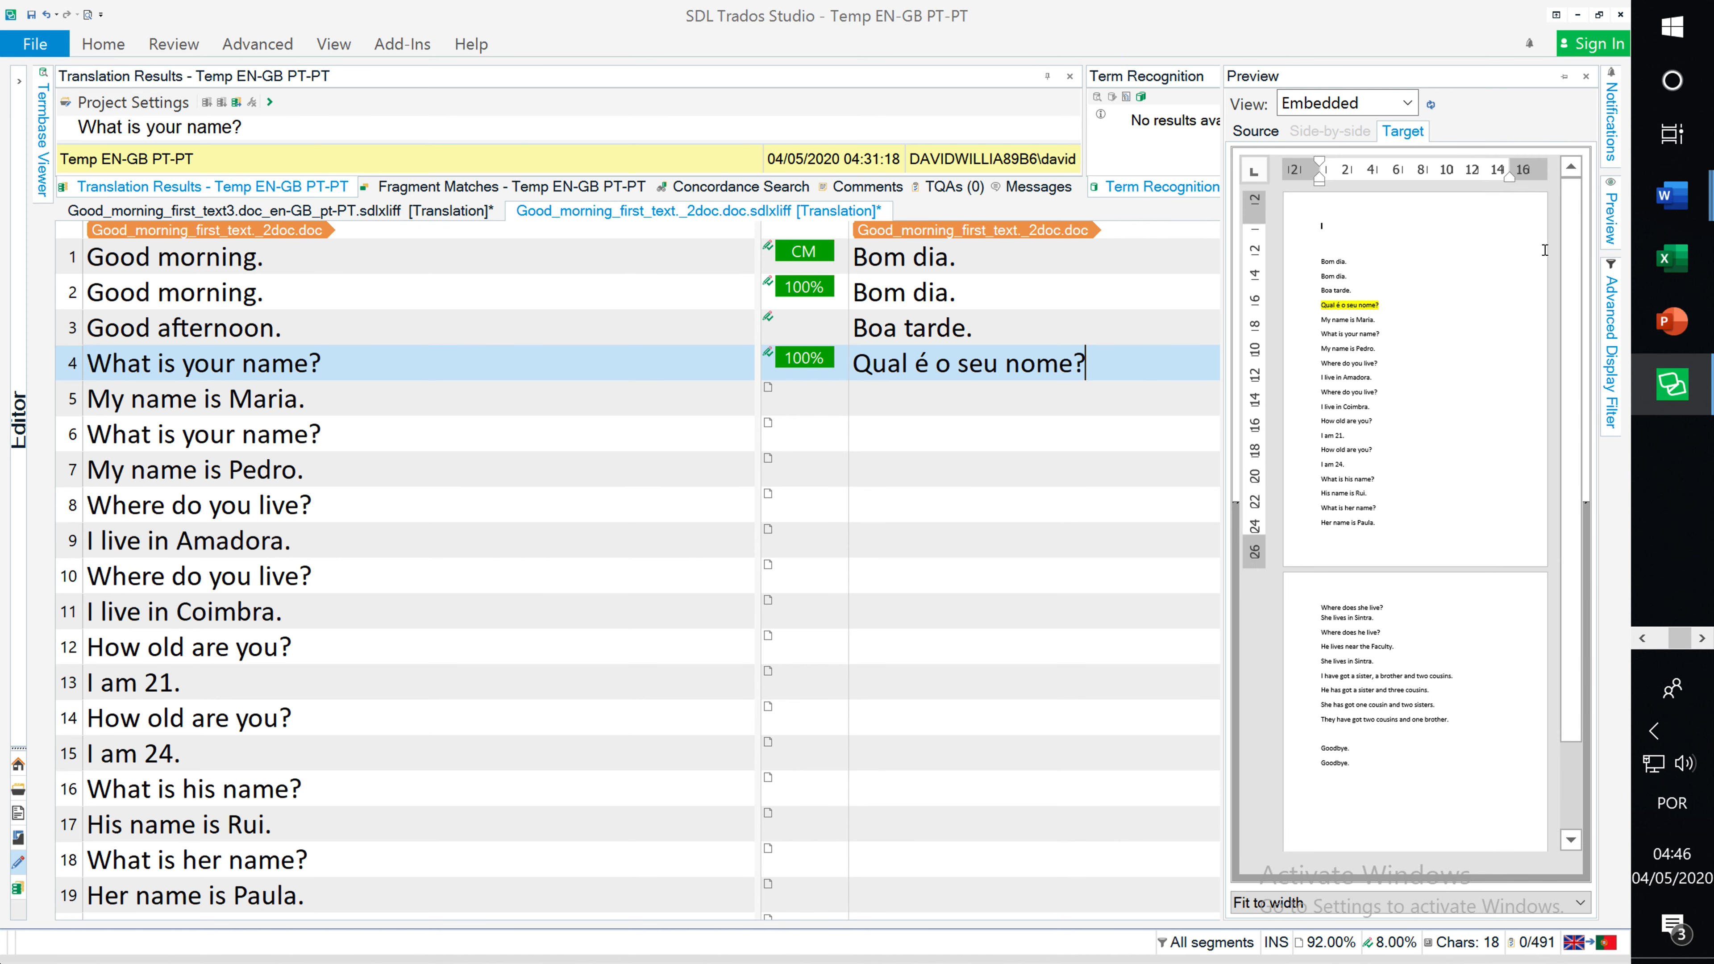
- Go to segment 6, "What is your name?", to fill in its memory match, and reset the window layout
click(1082, 433)
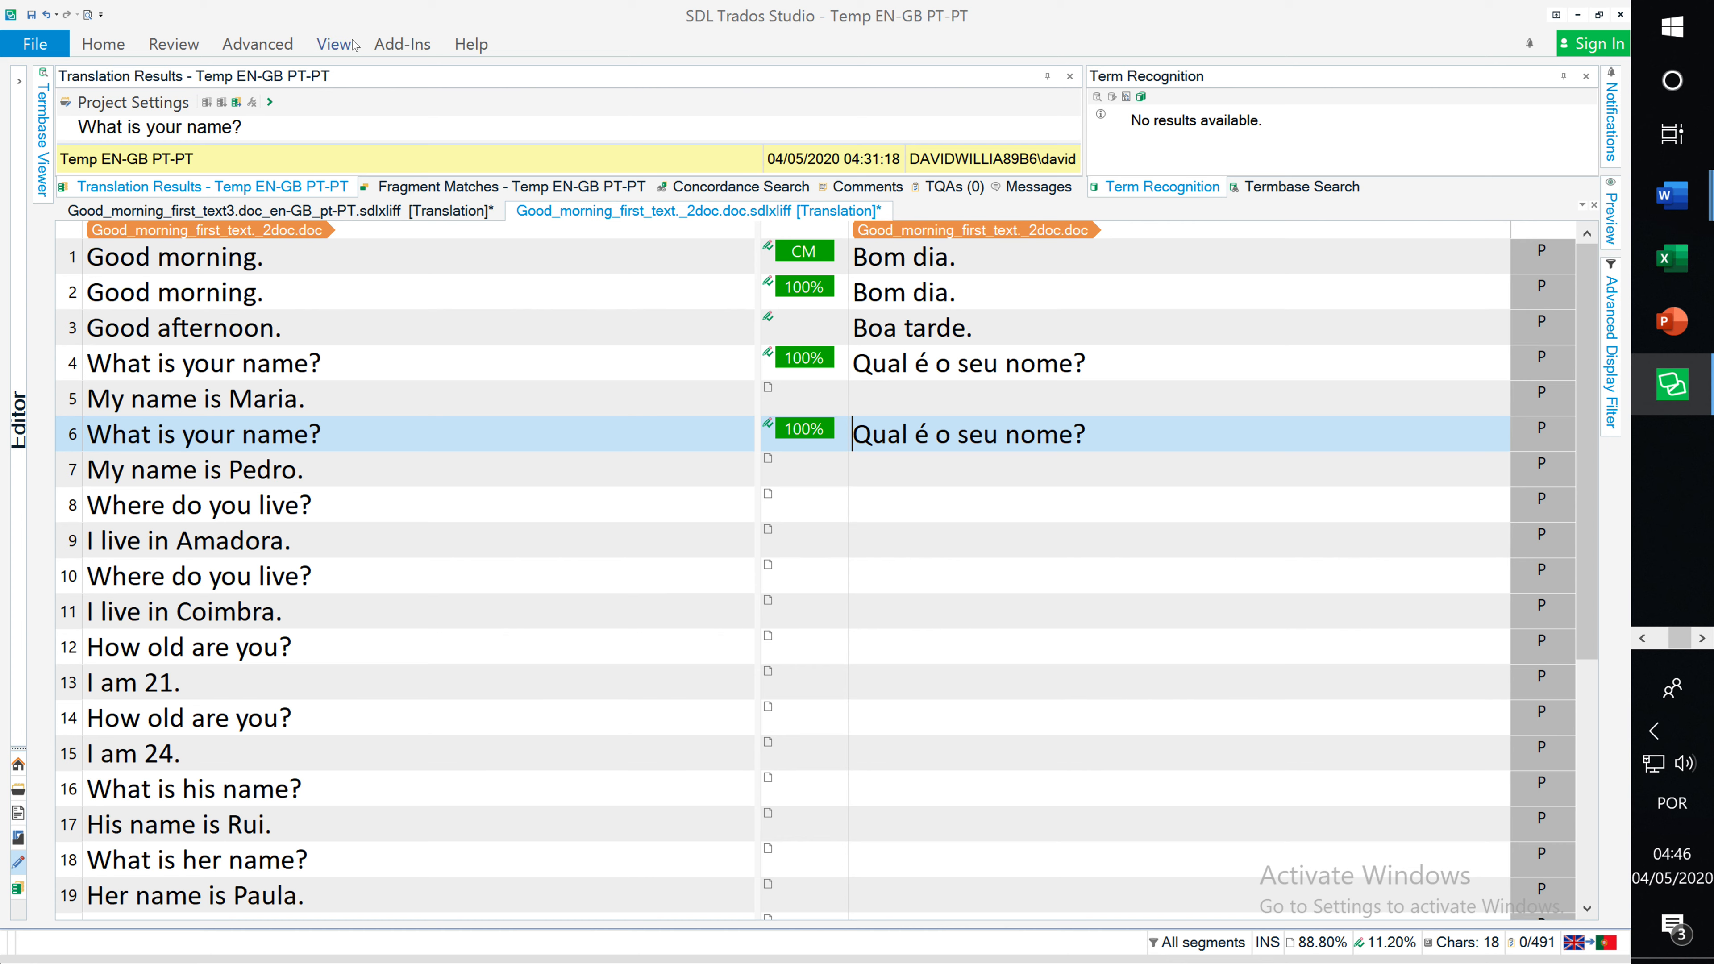
click(339, 45)
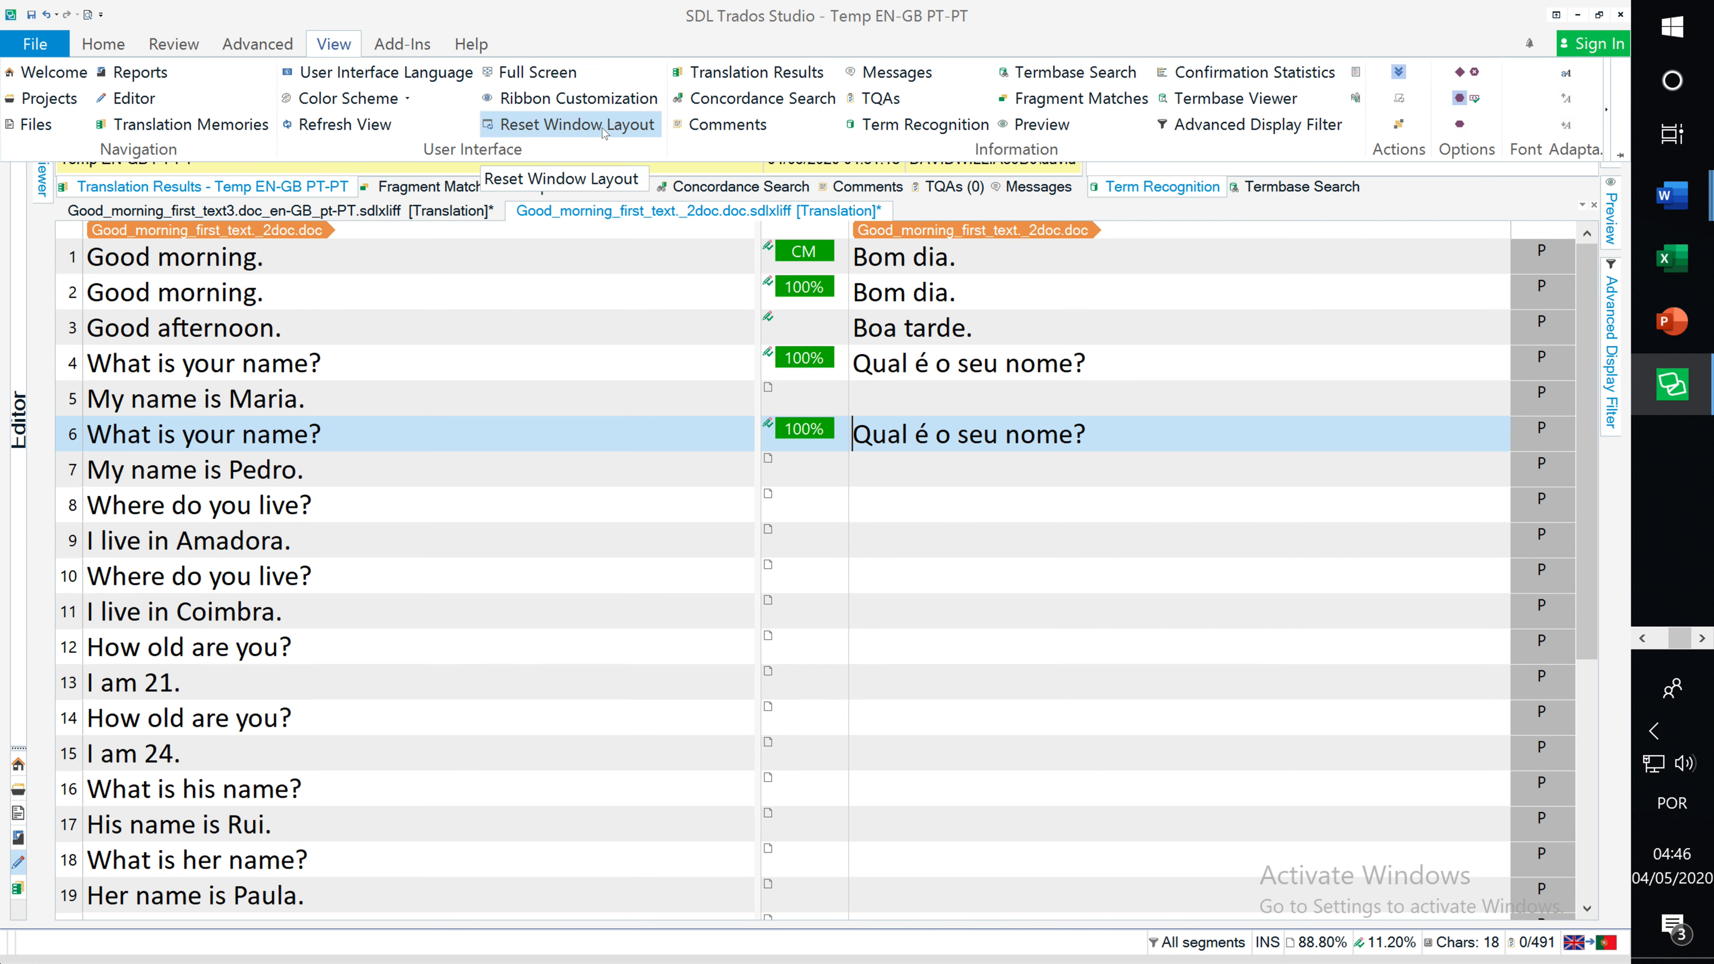
click(575, 125)
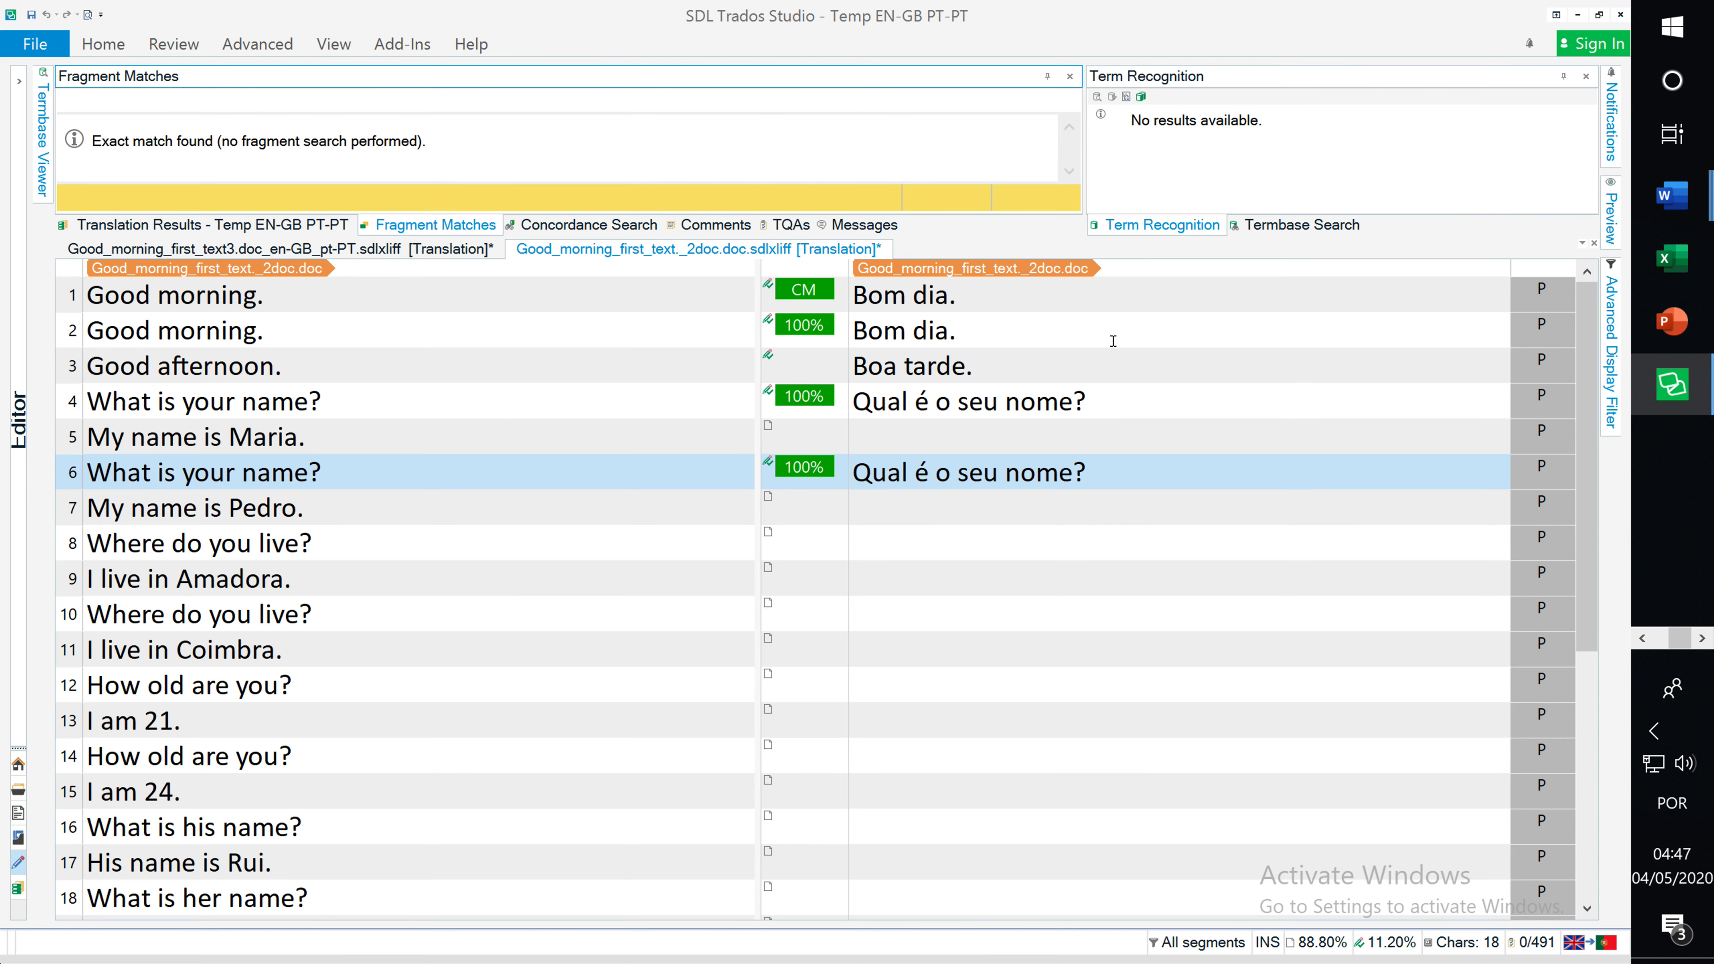
- Expand the Editor navigation pane and keep the Home ribbon permanently expanded, dismissing the Outlook mail client message
mouse_move(42, 88)
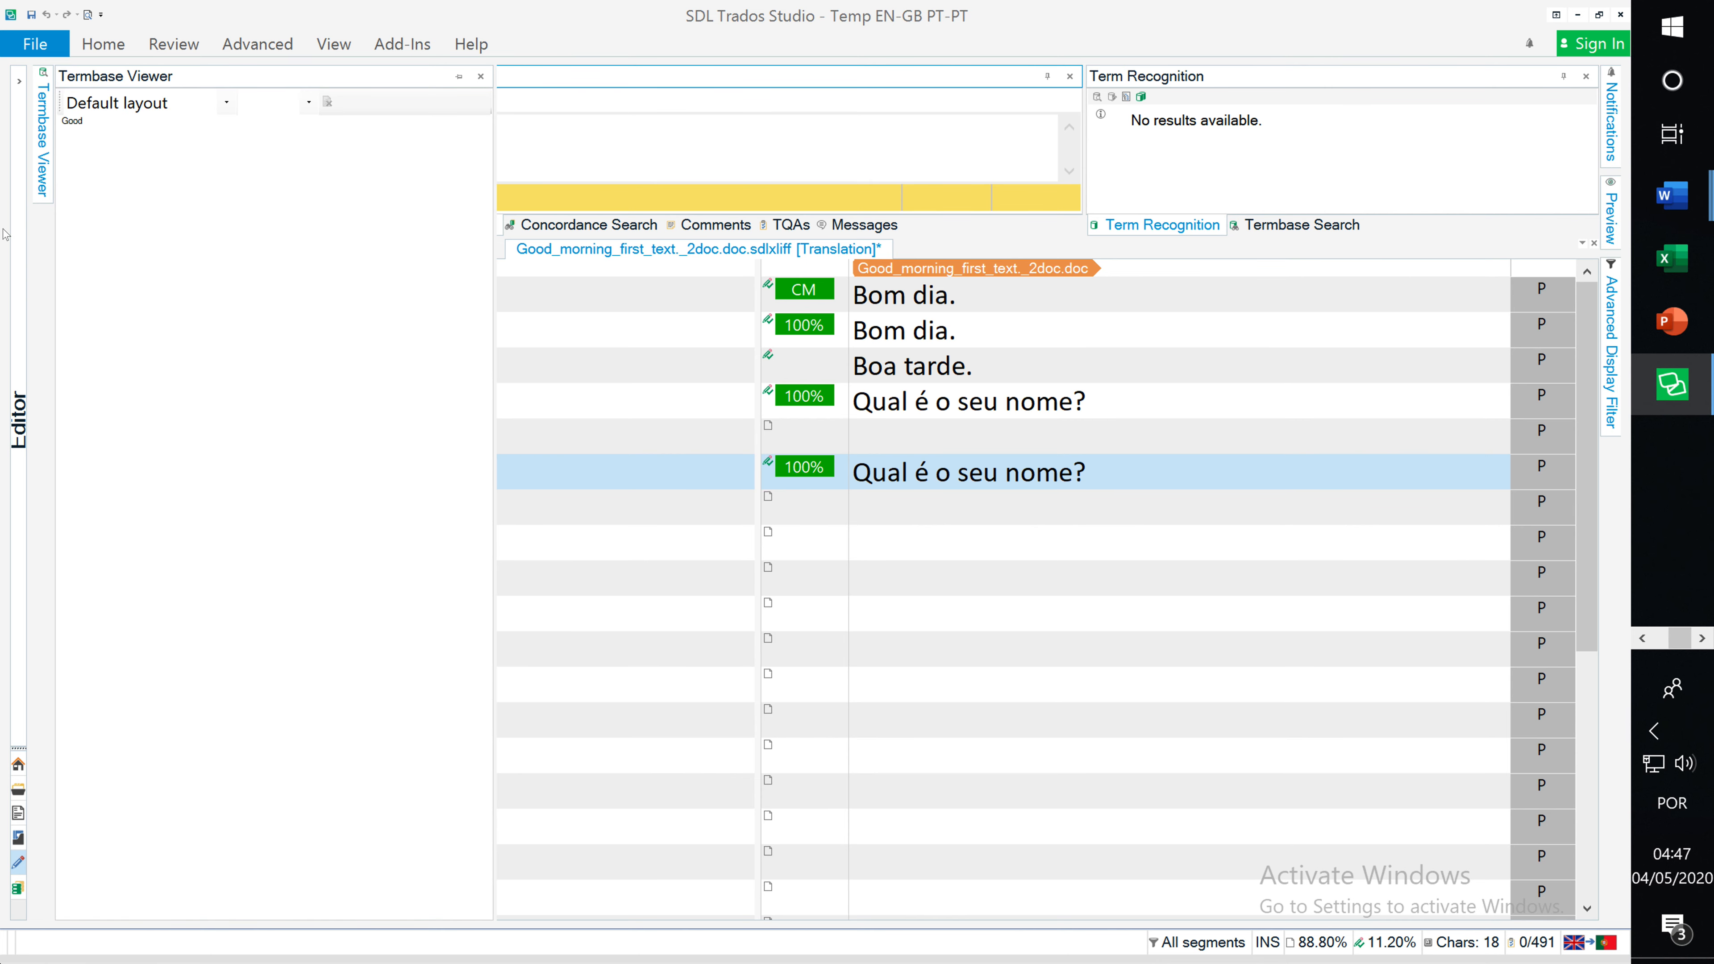
click(20, 84)
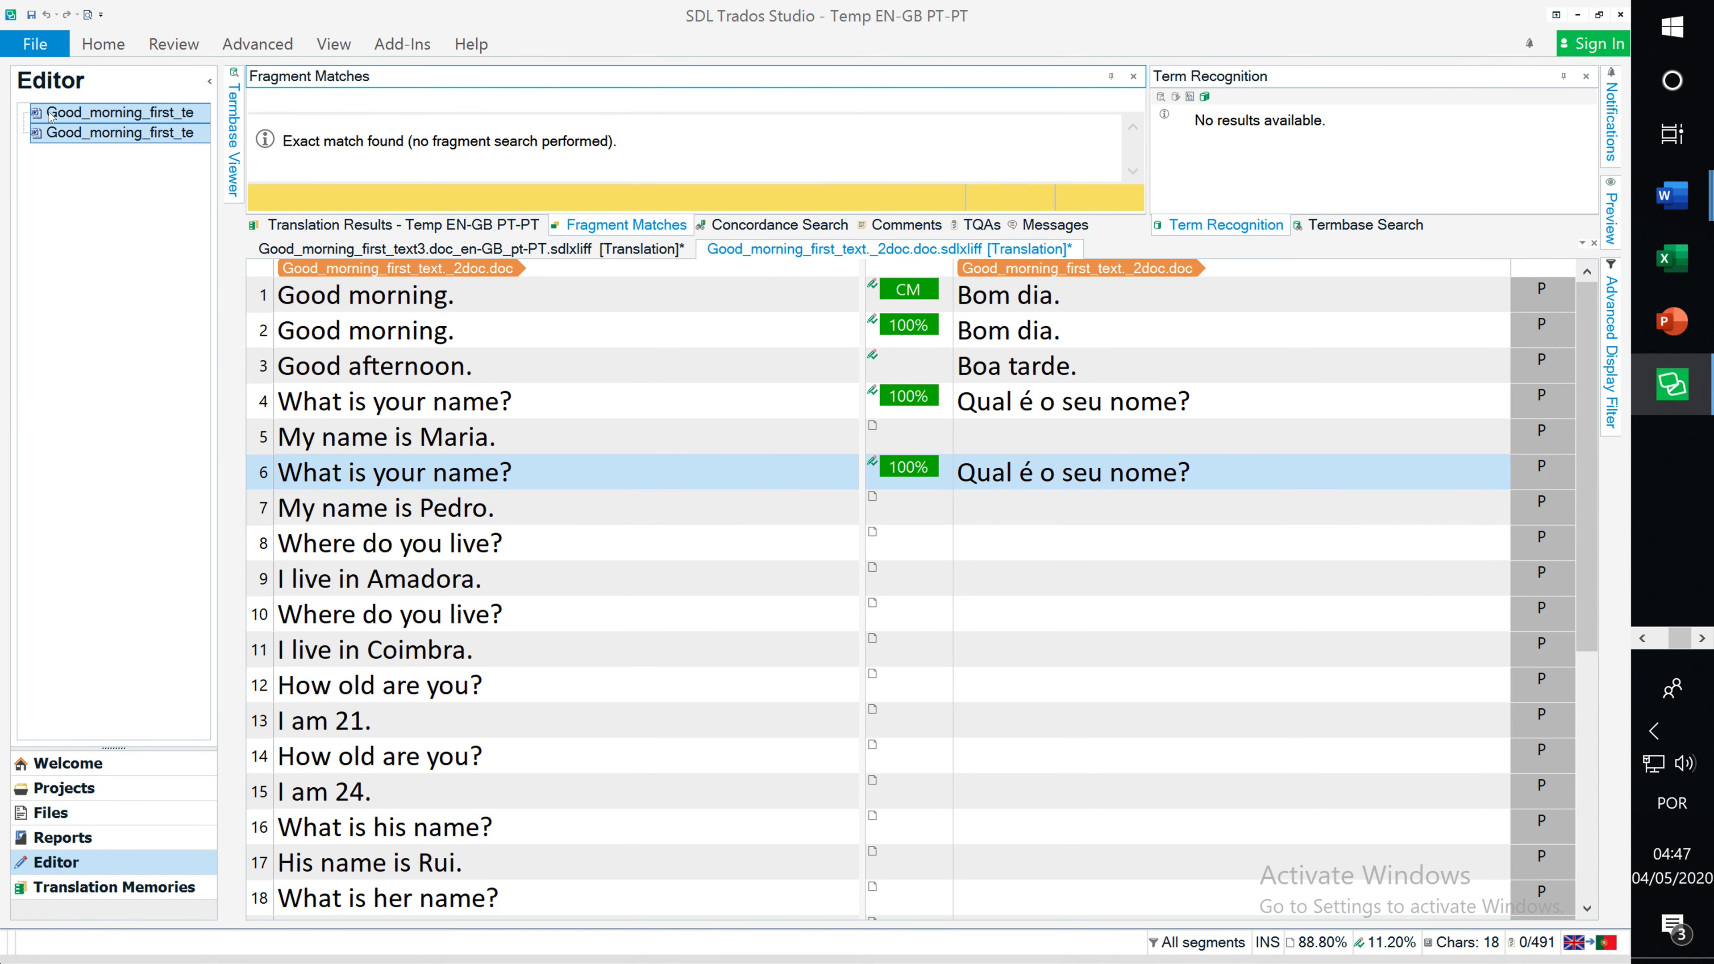
double_click(110, 50)
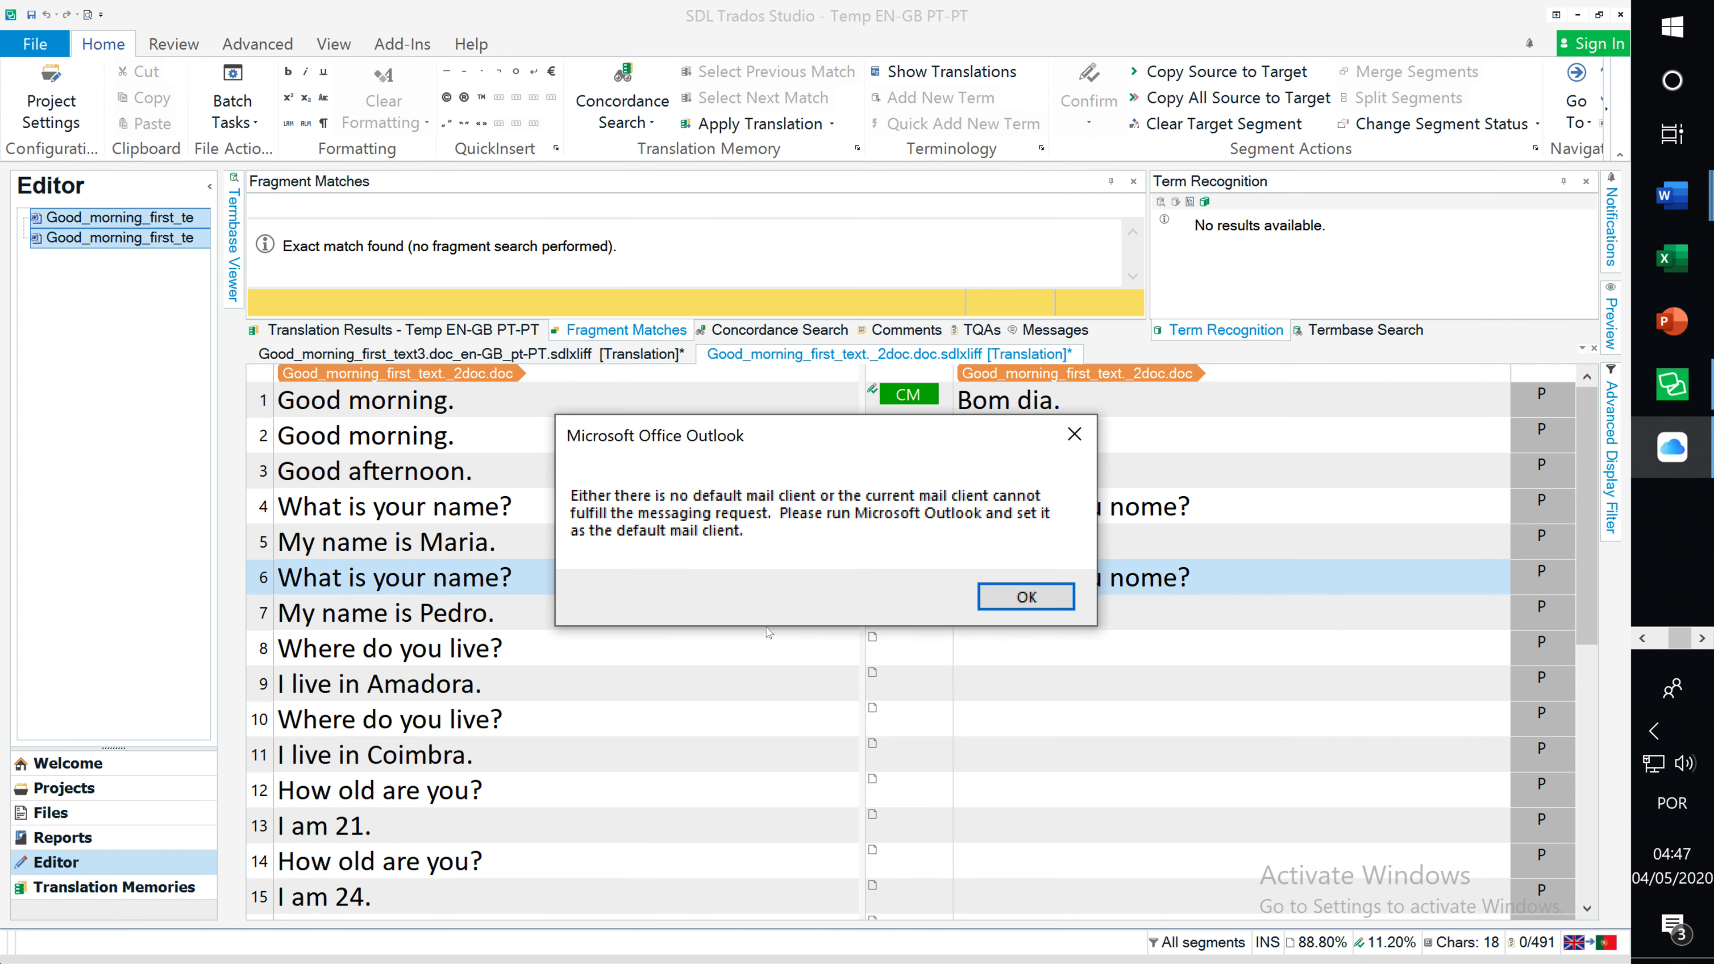
click(1027, 604)
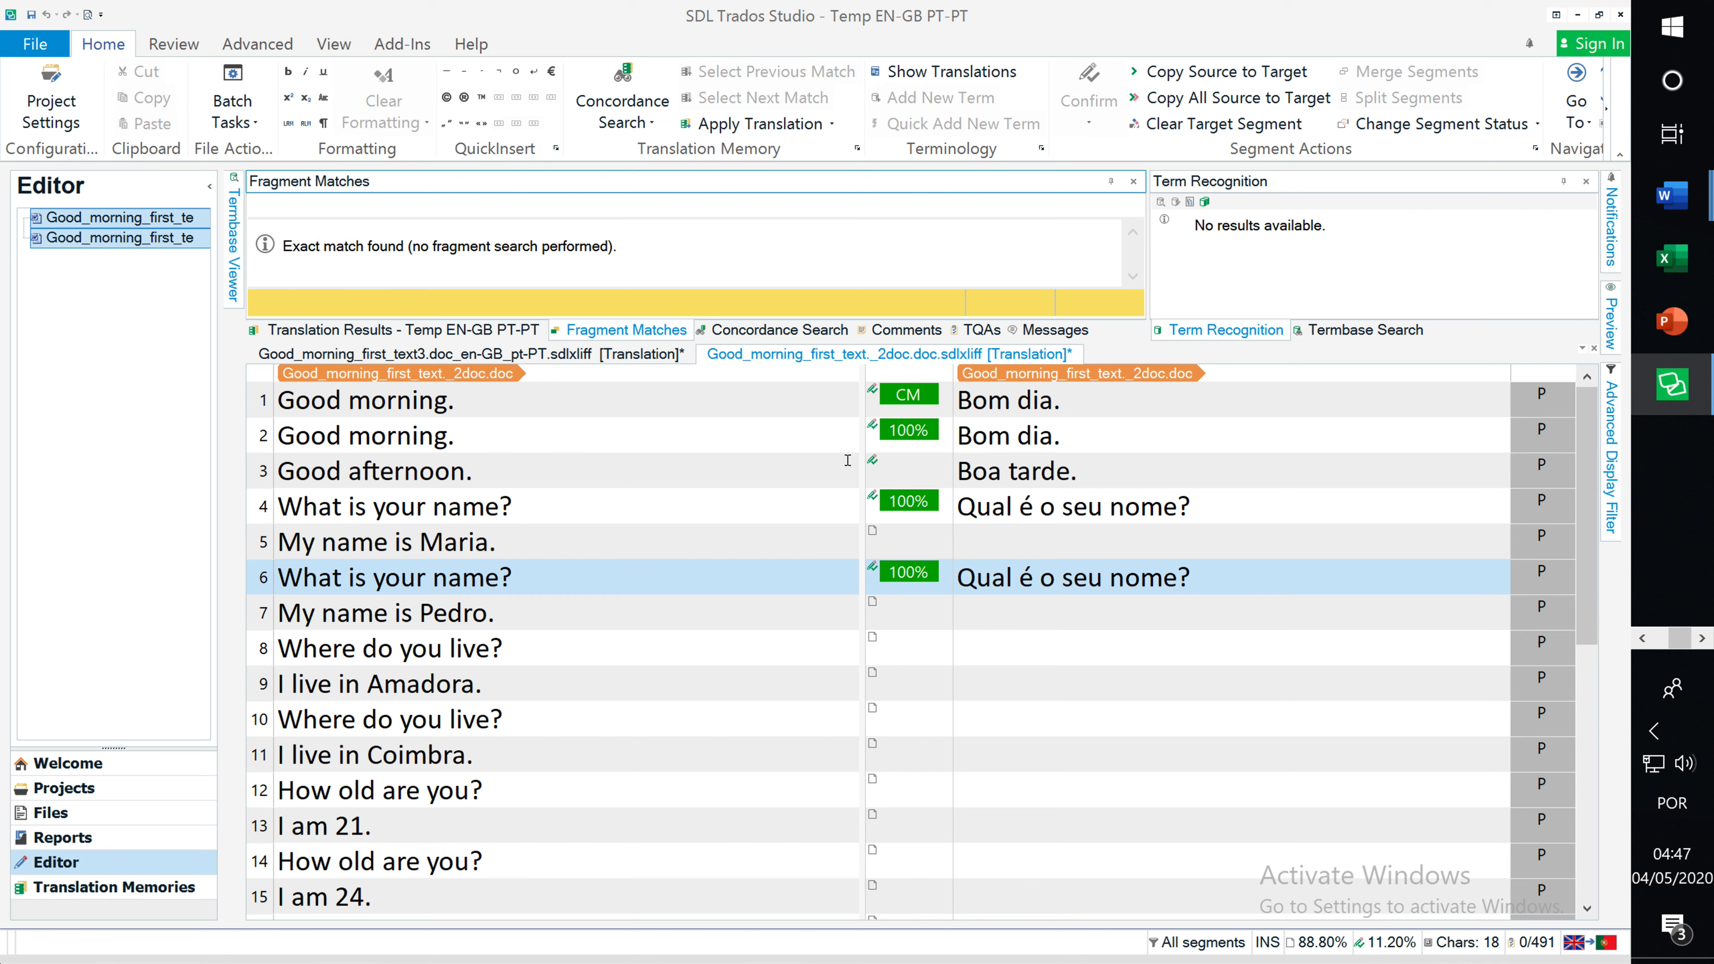
- Detach the Term Recognition and Fragment Matches panes, check the Notifications and Preview panes, and restore the default window layout
drag(1358, 184, 322, 584)
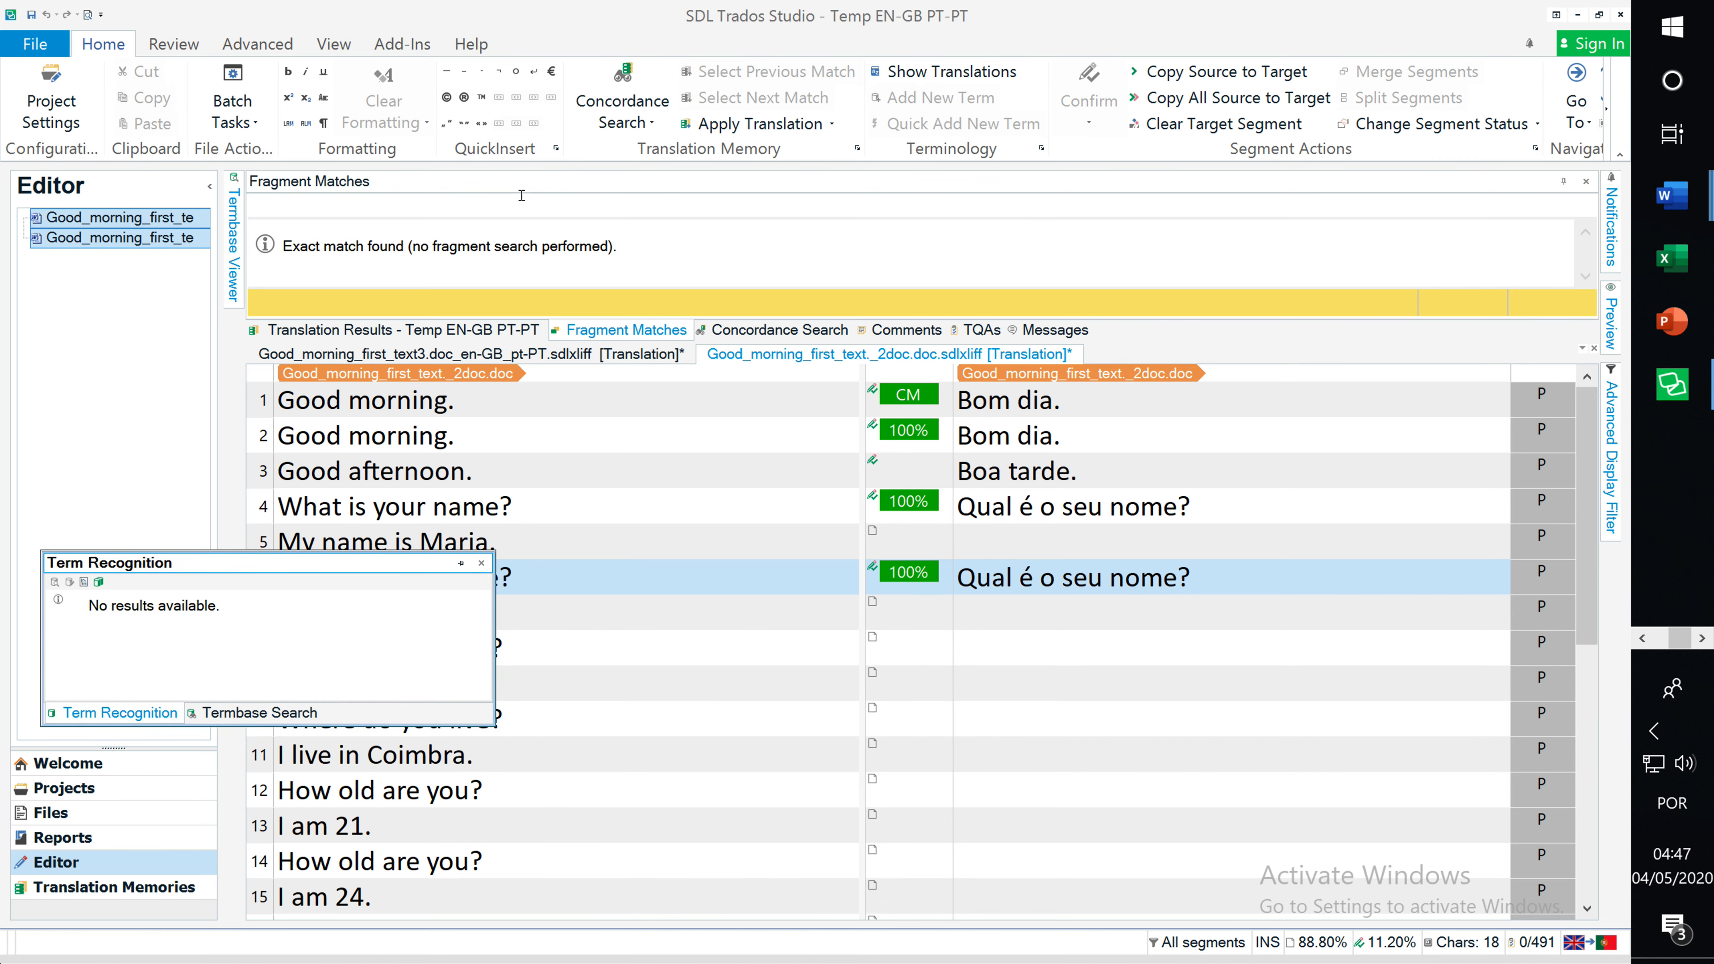
drag(522, 196, 886, 626)
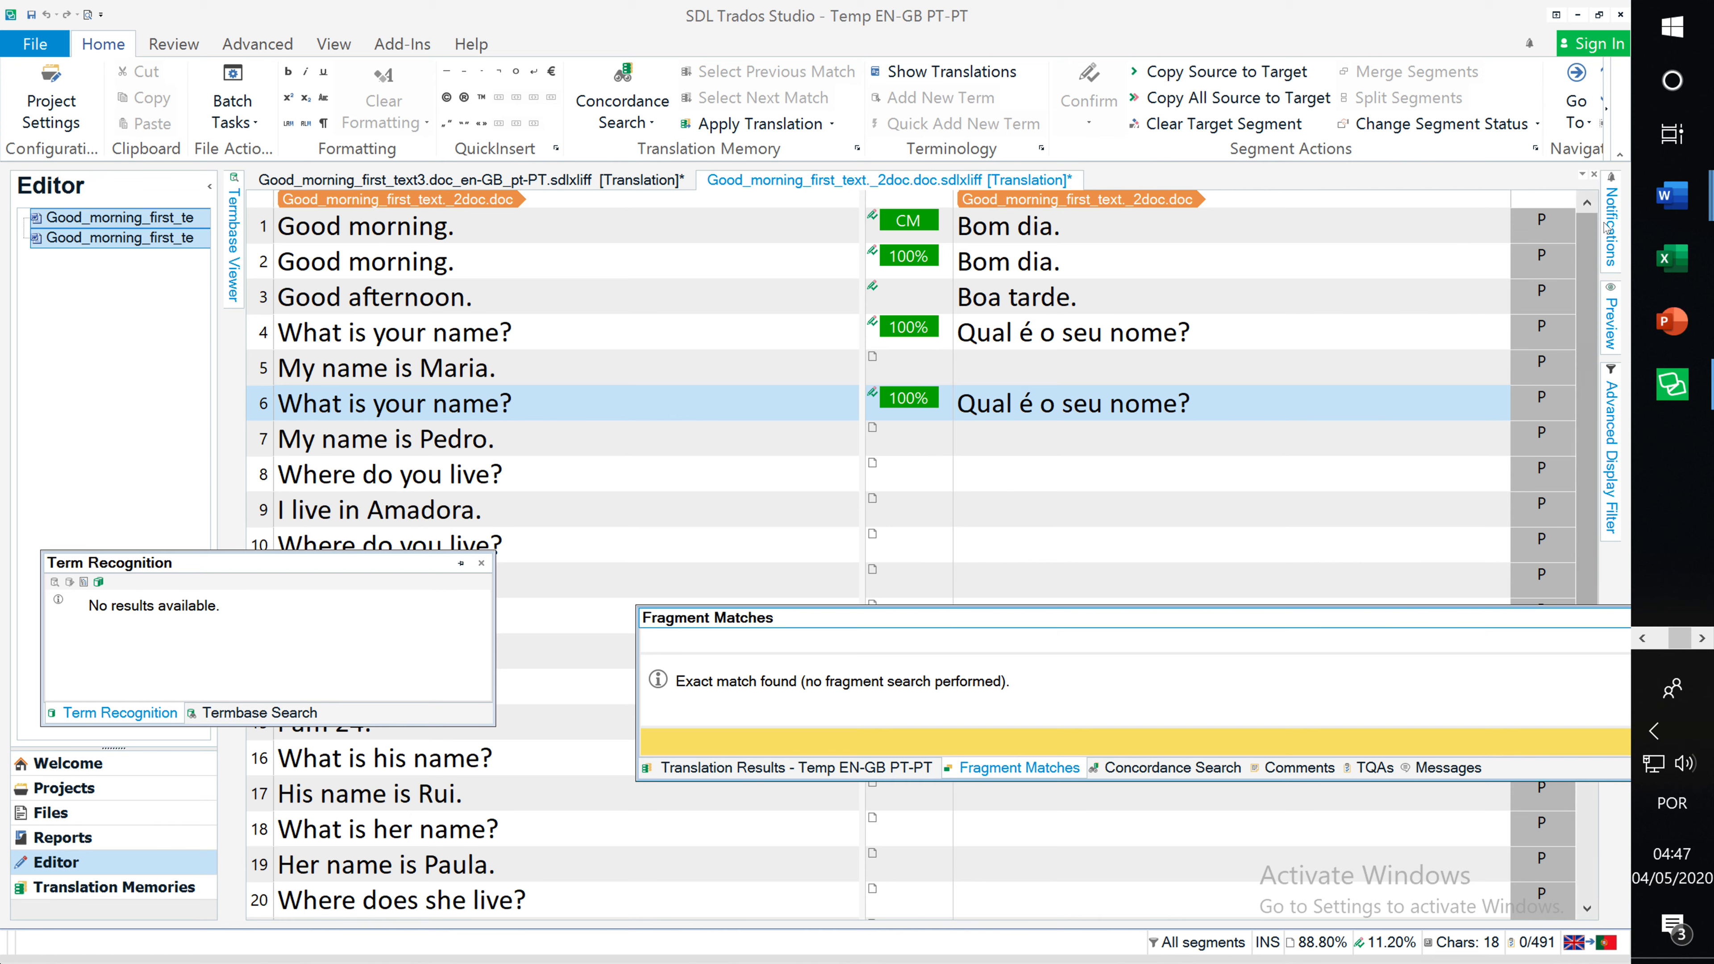
mouse_move(1607, 228)
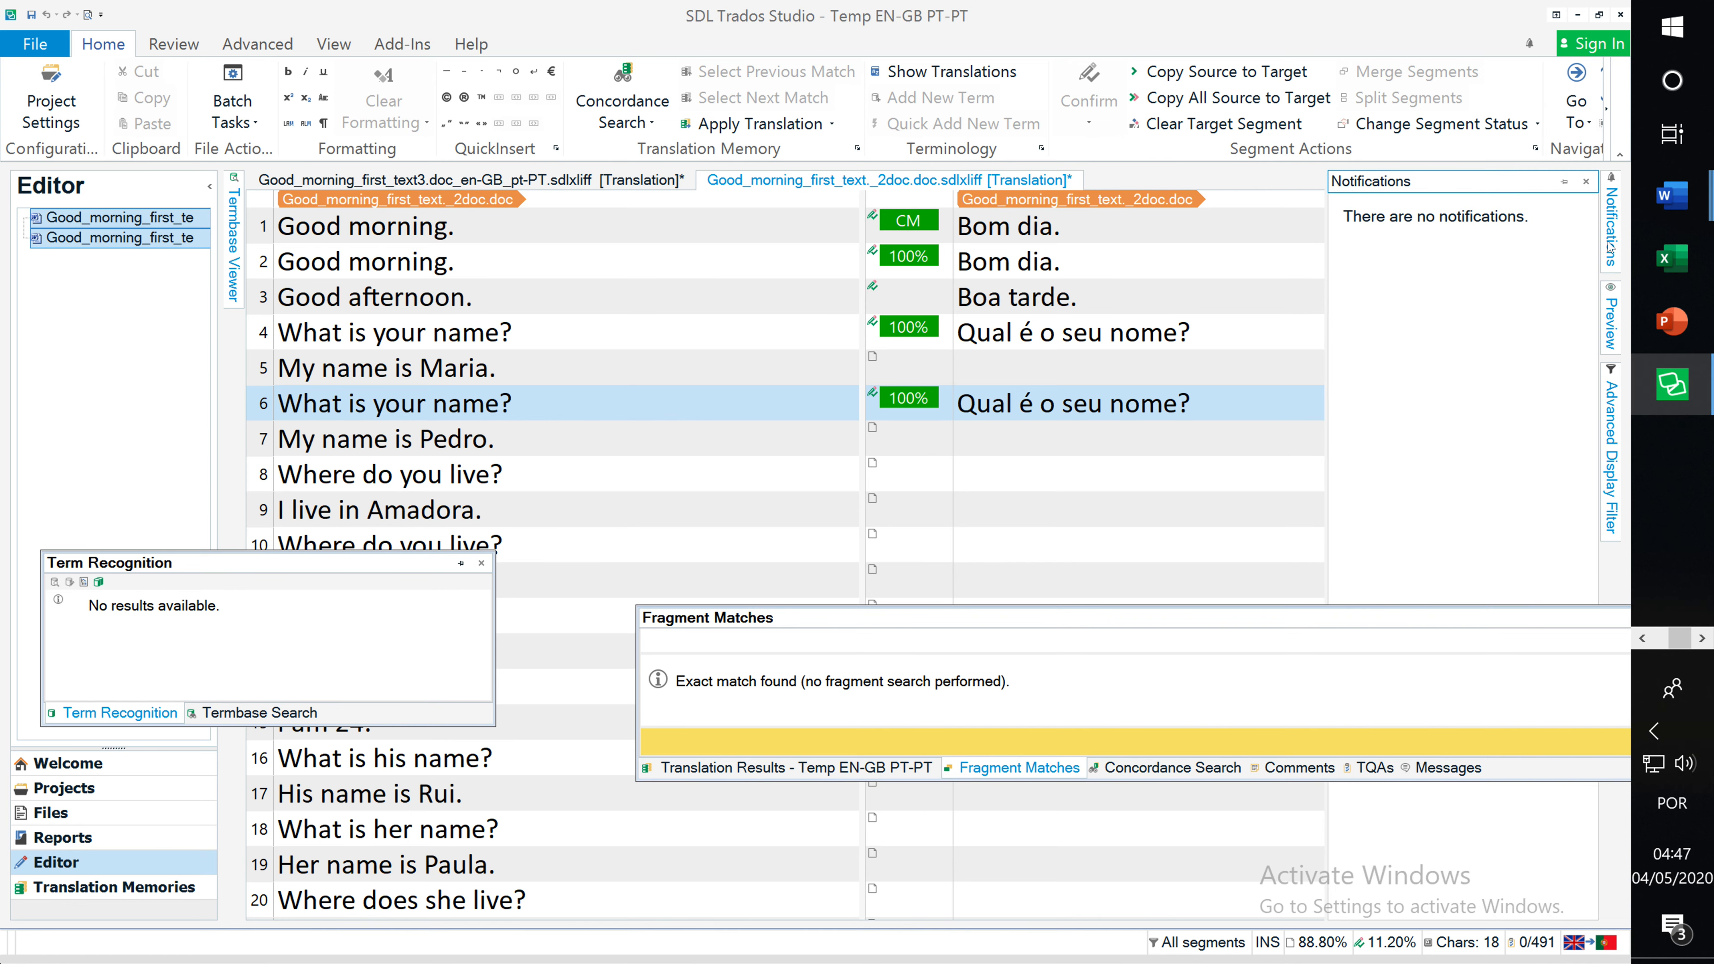
mouse_move(1610, 330)
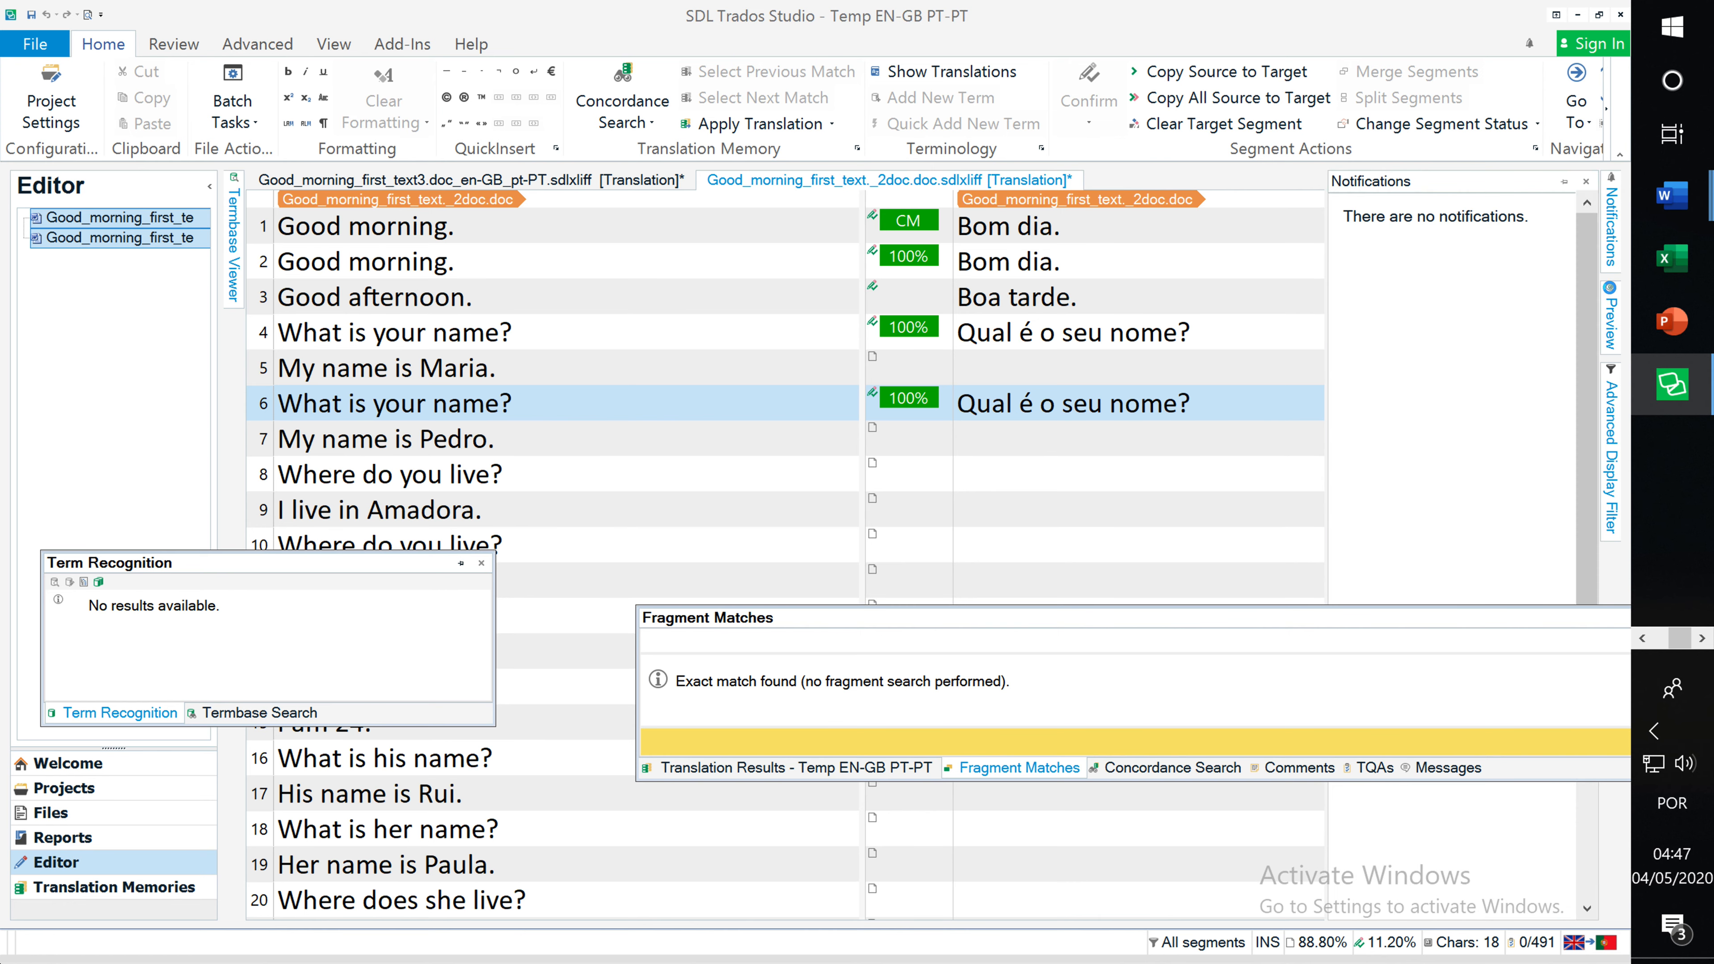
mouse_move(1611, 291)
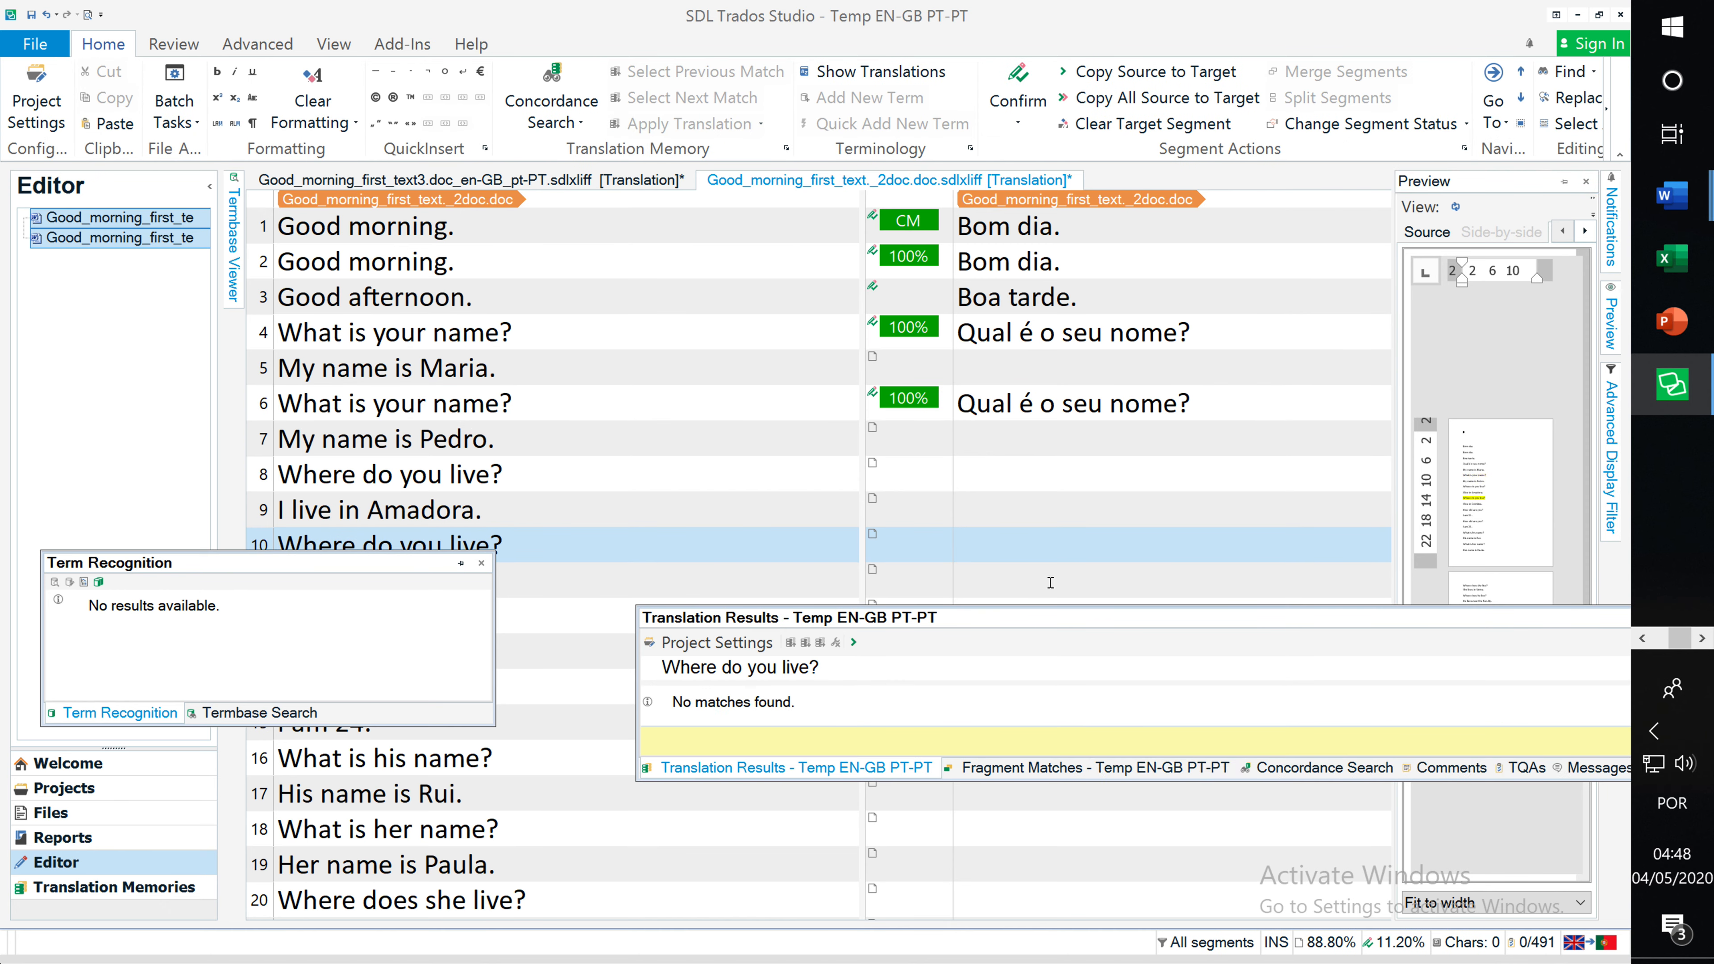
click(334, 44)
- Open the Arruda dos Vinhos - Wikipedia file from the Files view for translation and generate its initial preview
click(50, 813)
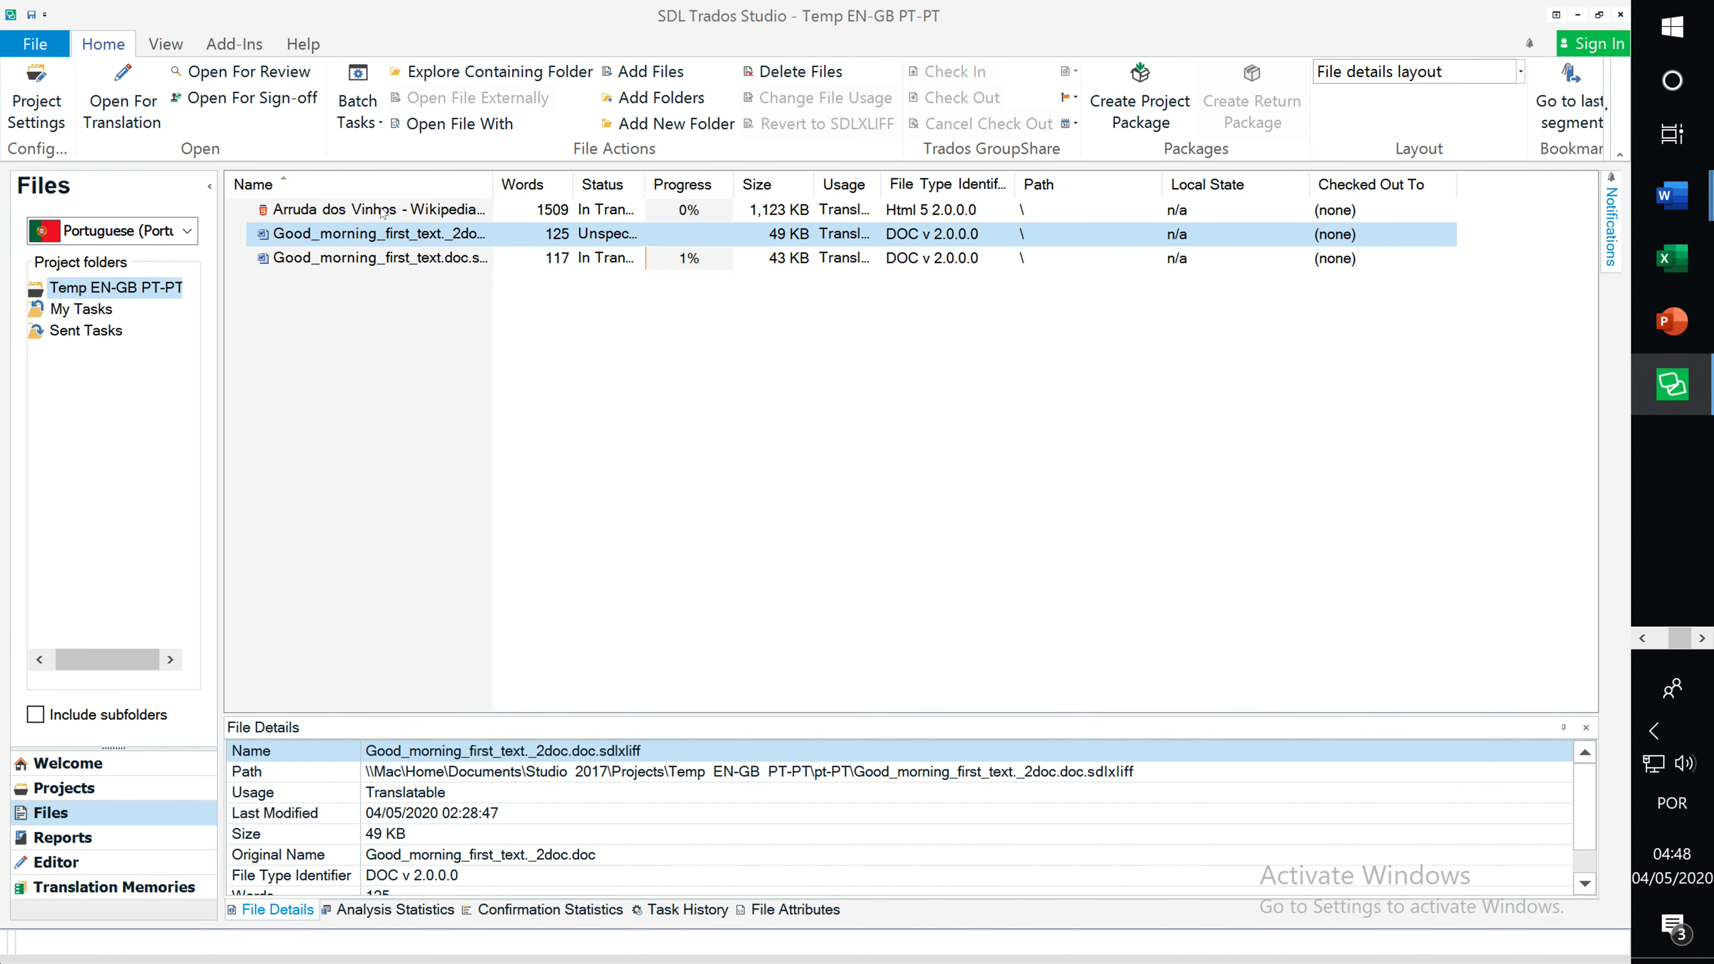
double_click(382, 210)
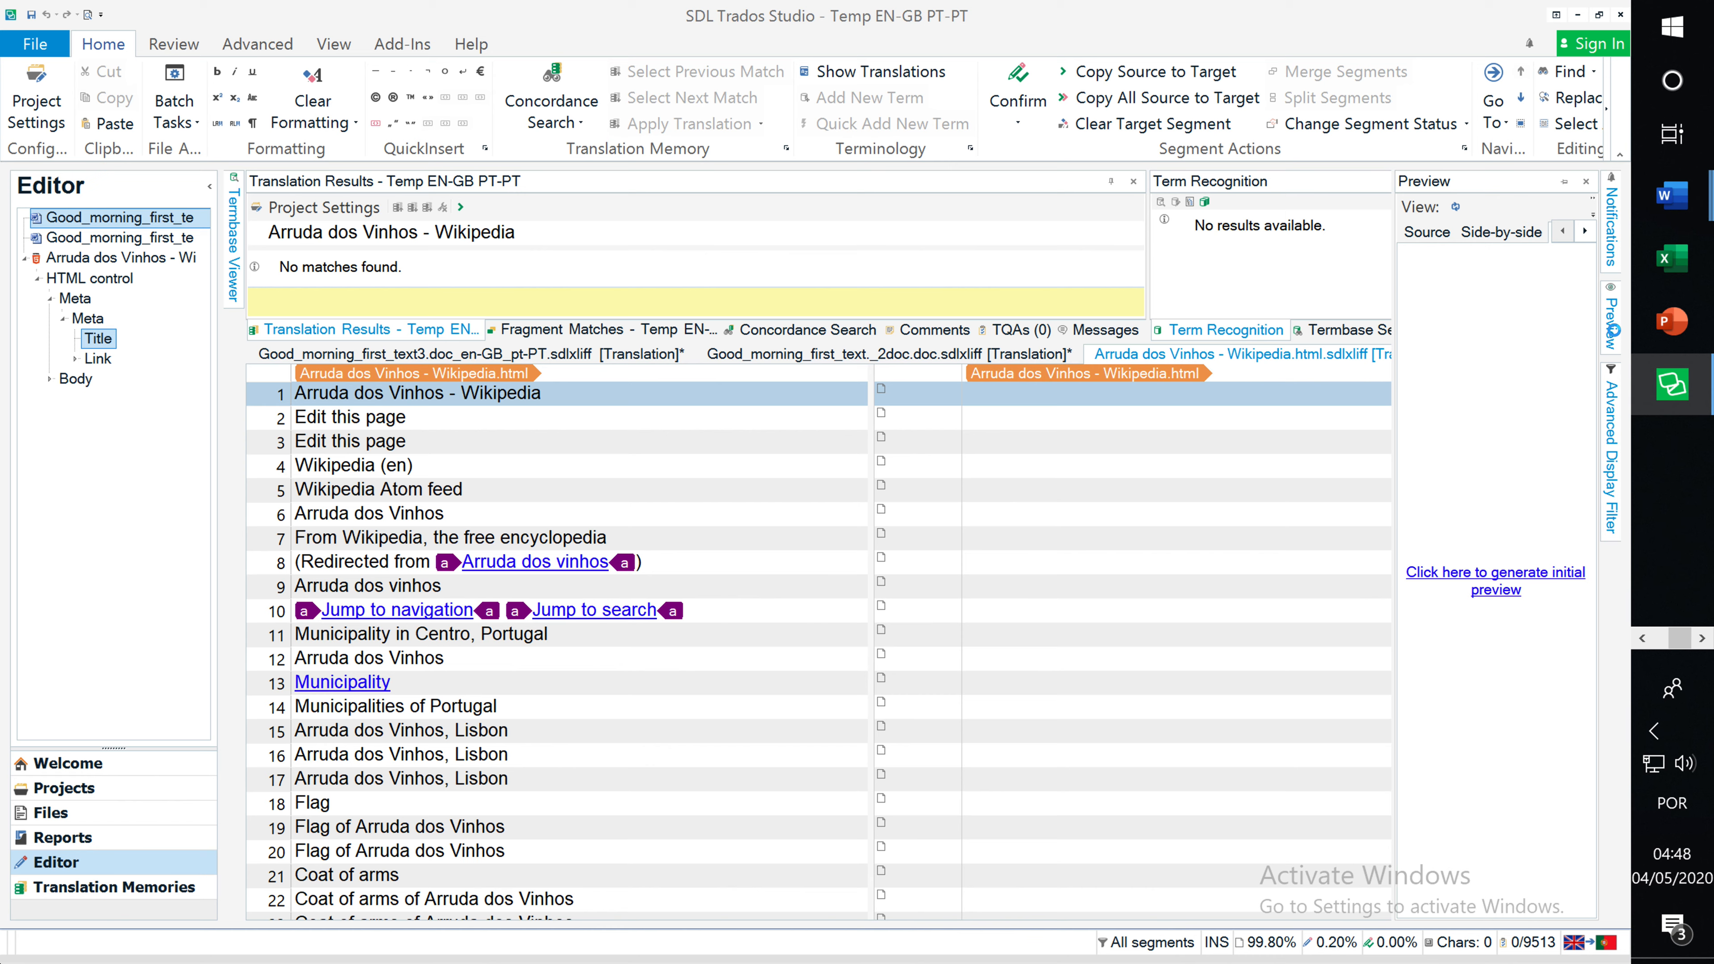
click(1509, 574)
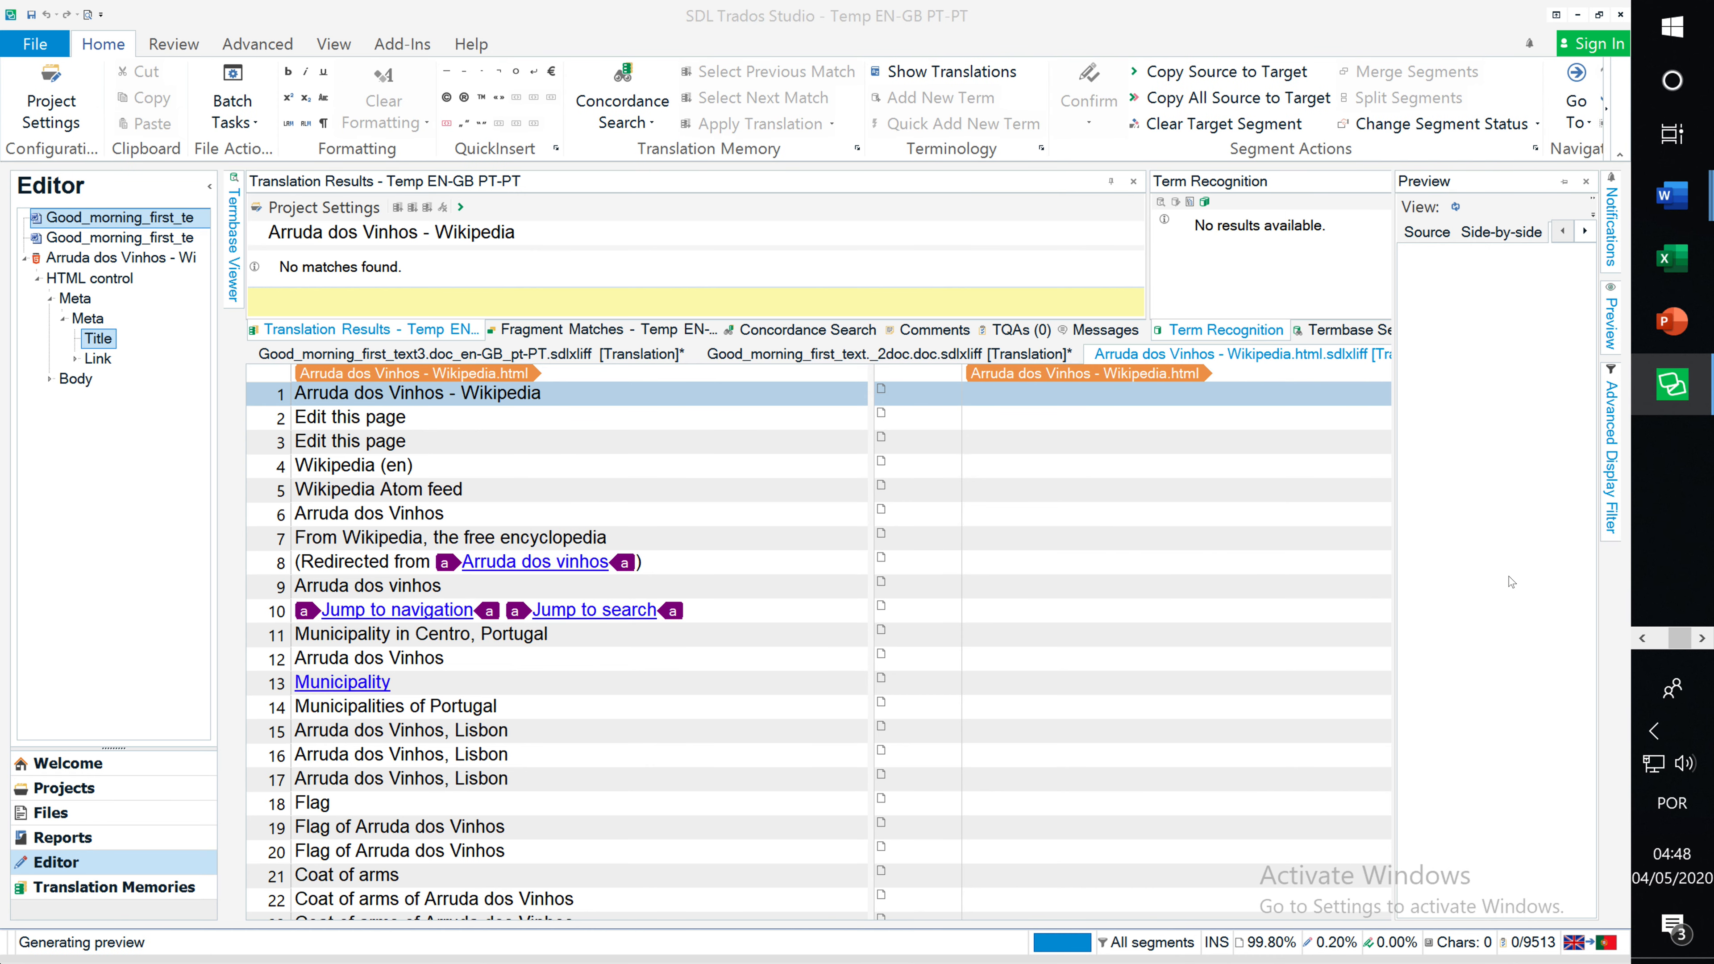
- Switch to TRADOS CHECKLIST_2019_2020.docx in Word and examine the items on translating segments, tags and bilingual review
click(1672, 196)
scroll(322, 575, down, 1)
scroll(322, 575, up, 3)
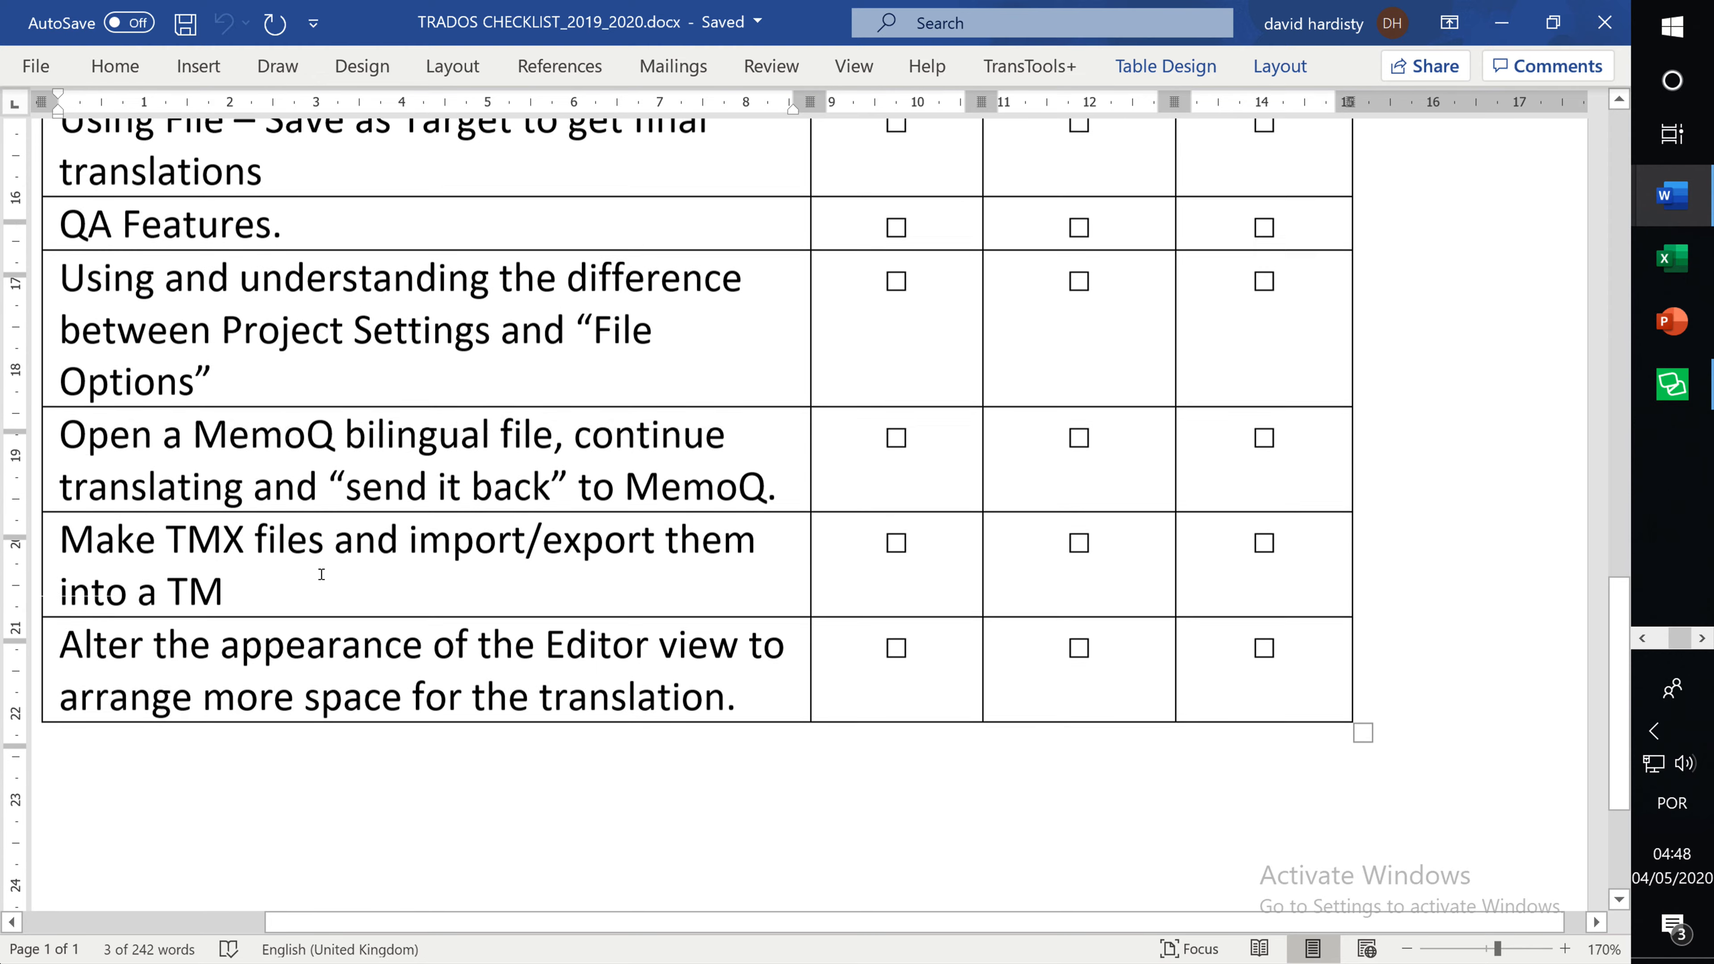
scroll(322, 574, up, 6)
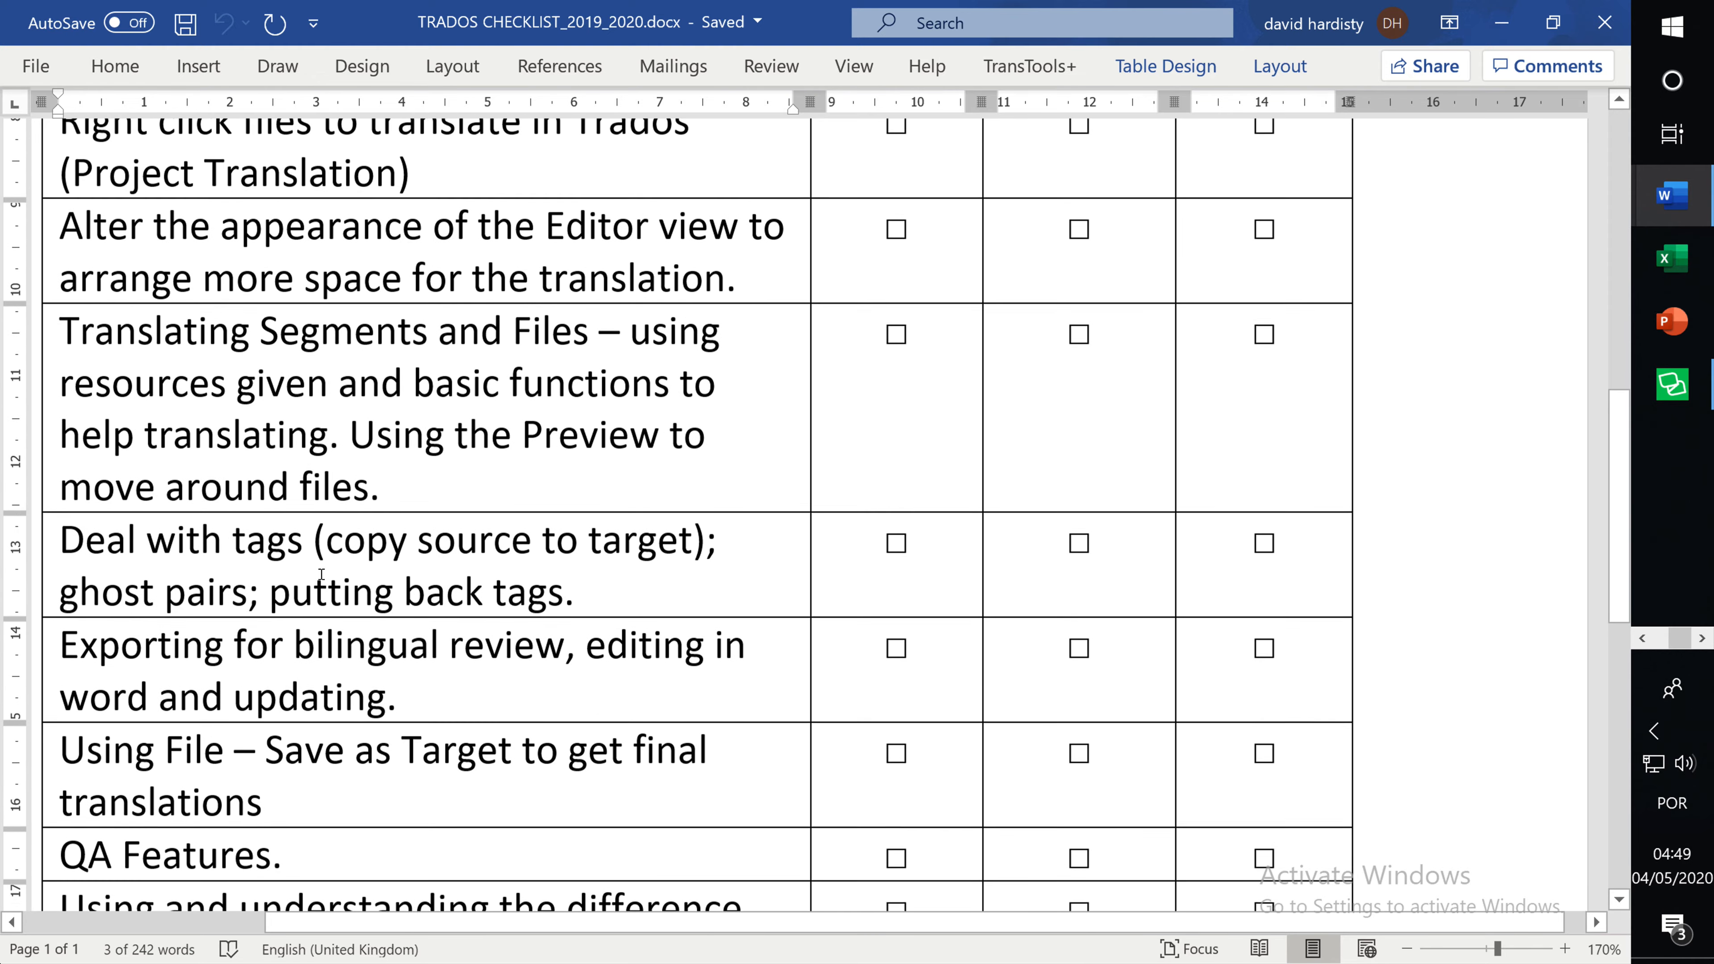
scroll(322, 574, down, 6)
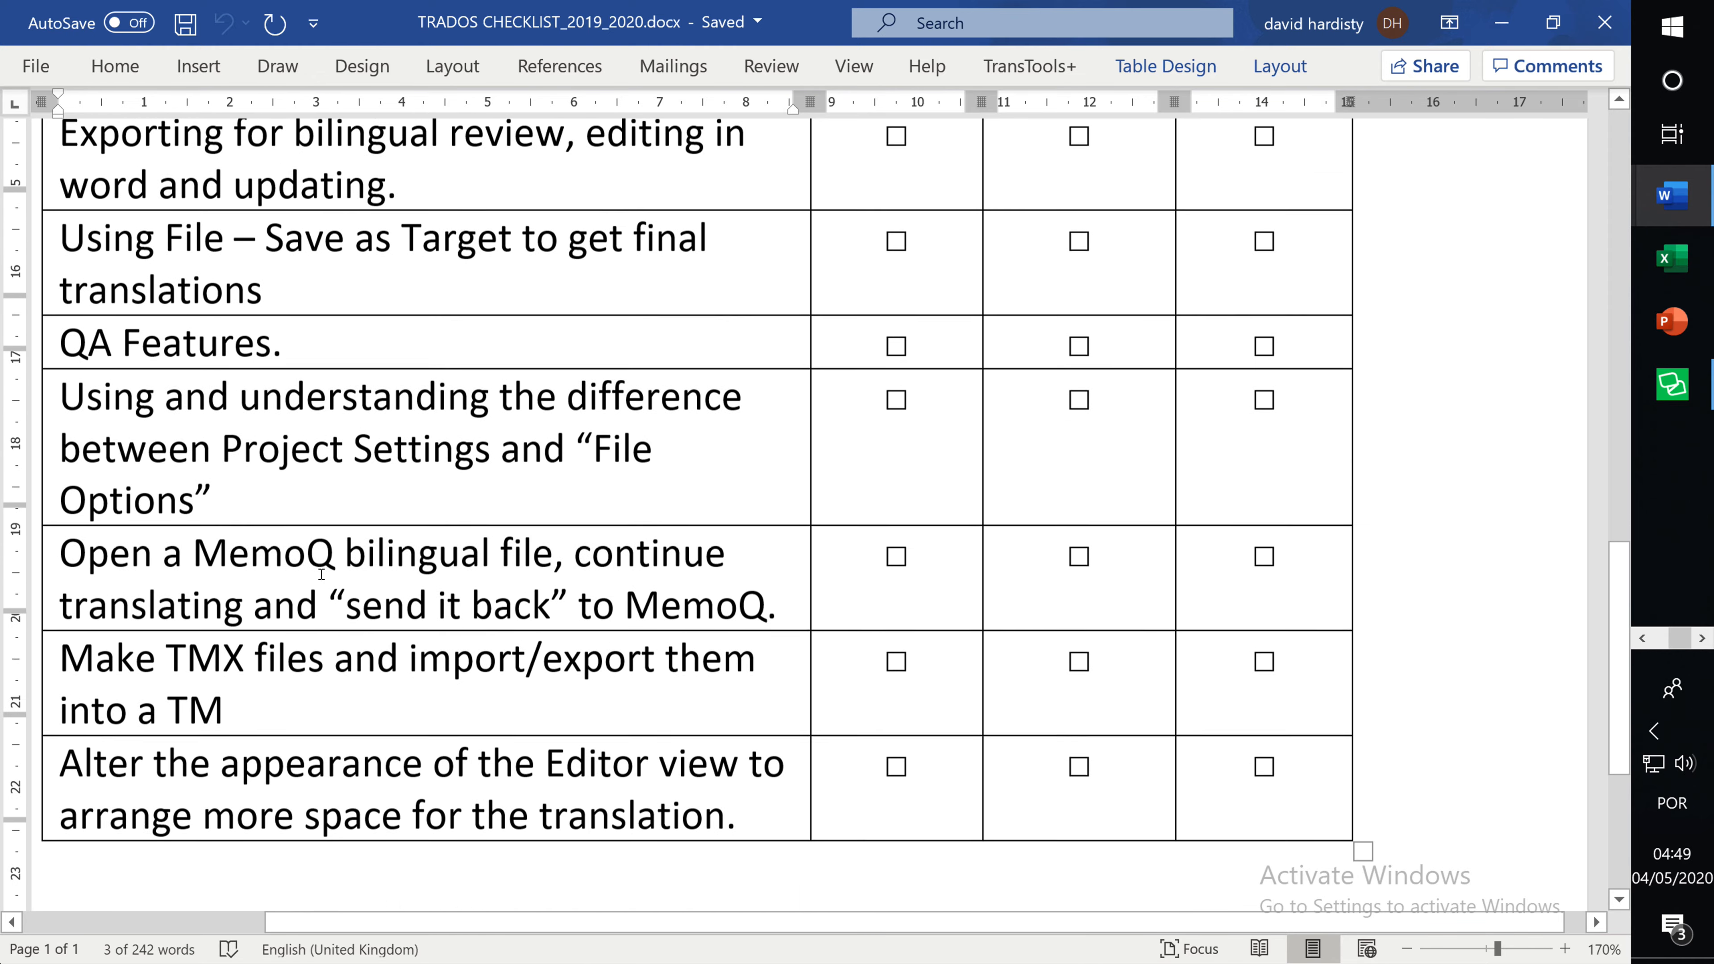
scroll(662, 651, down, 4)
scroll(662, 651, up, 5)
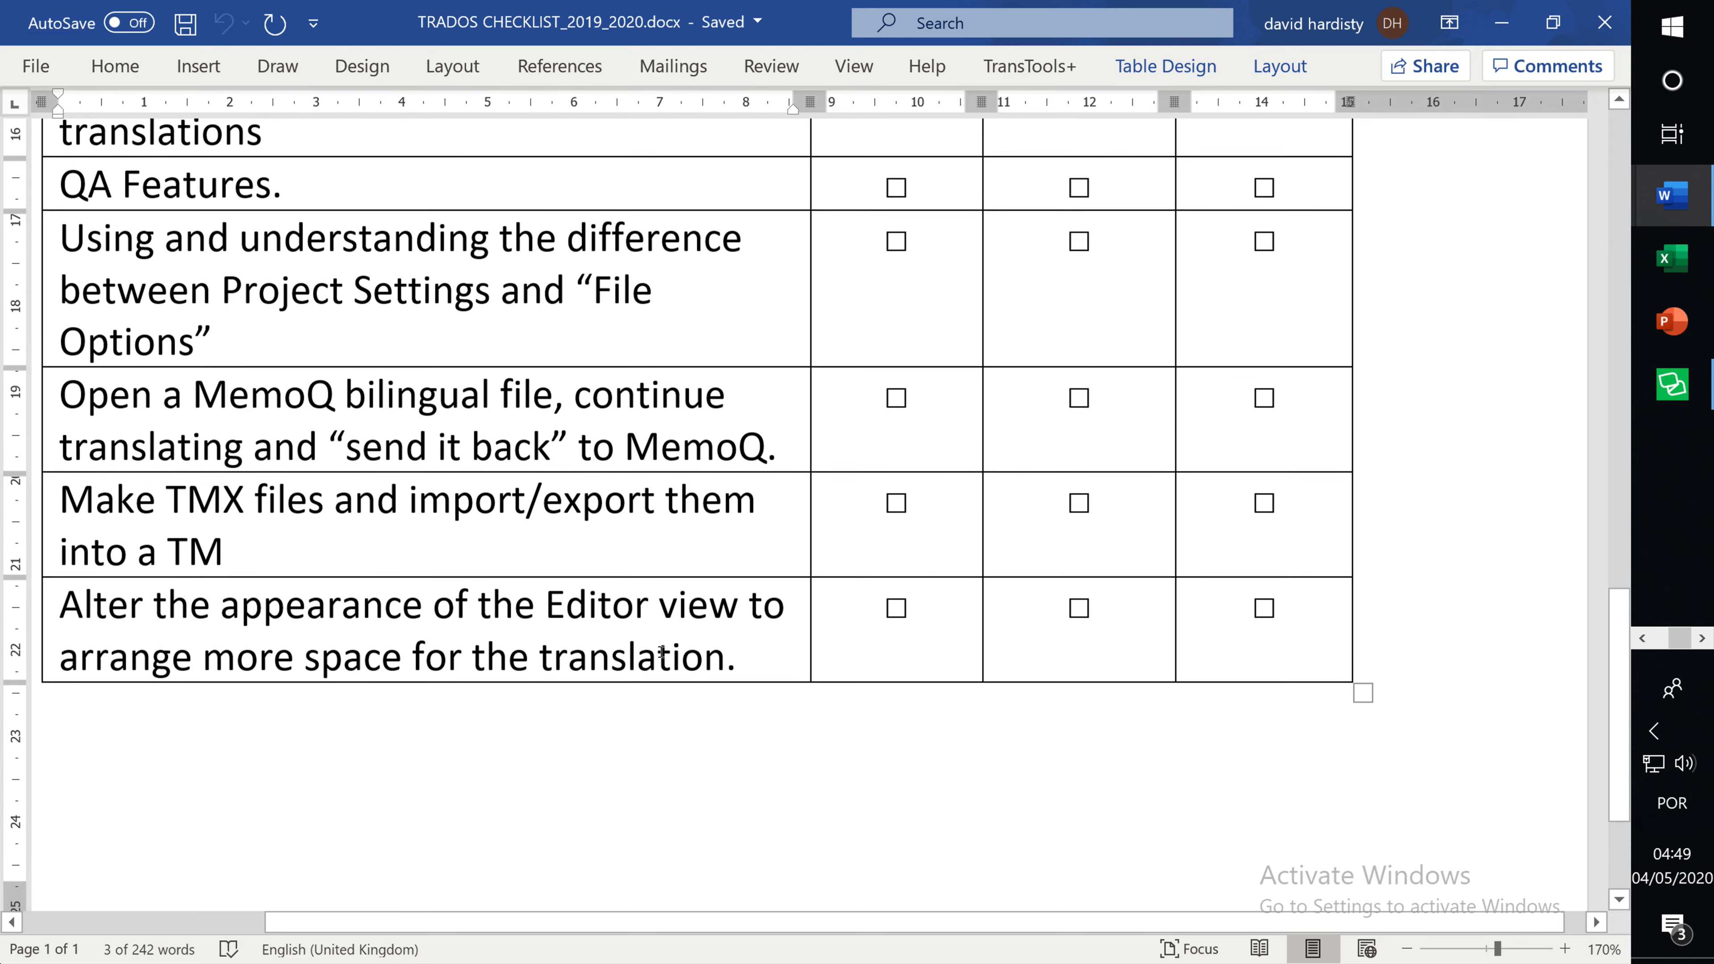
scroll(661, 652, up, 7)
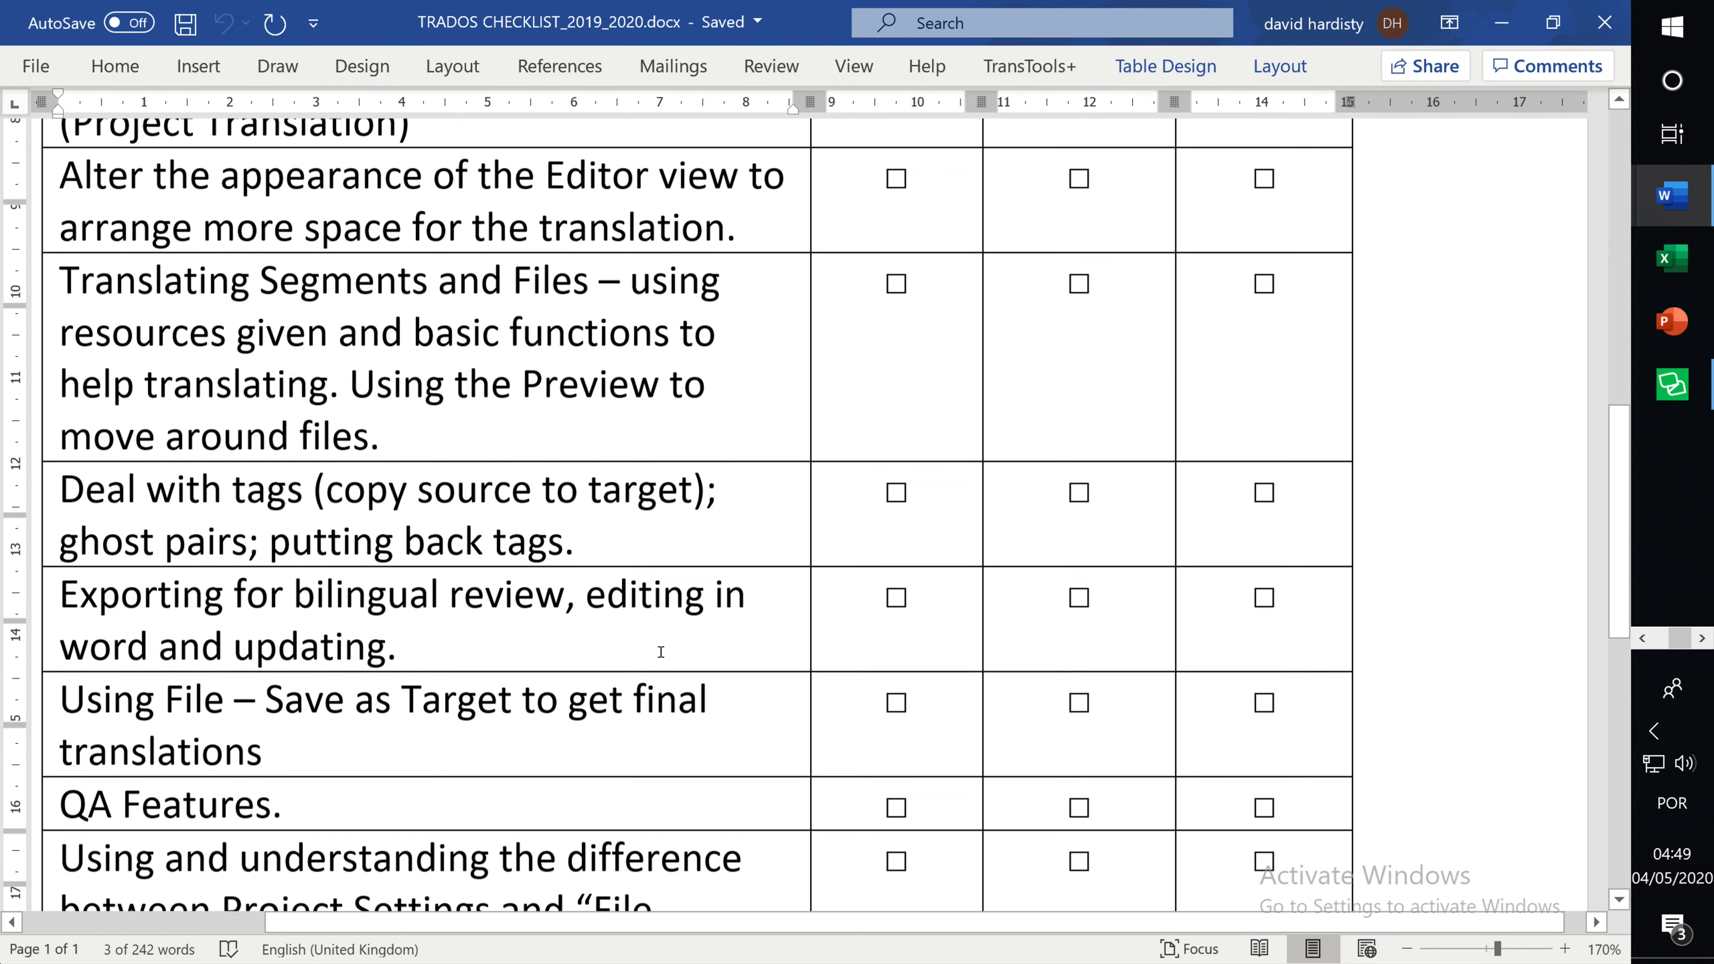
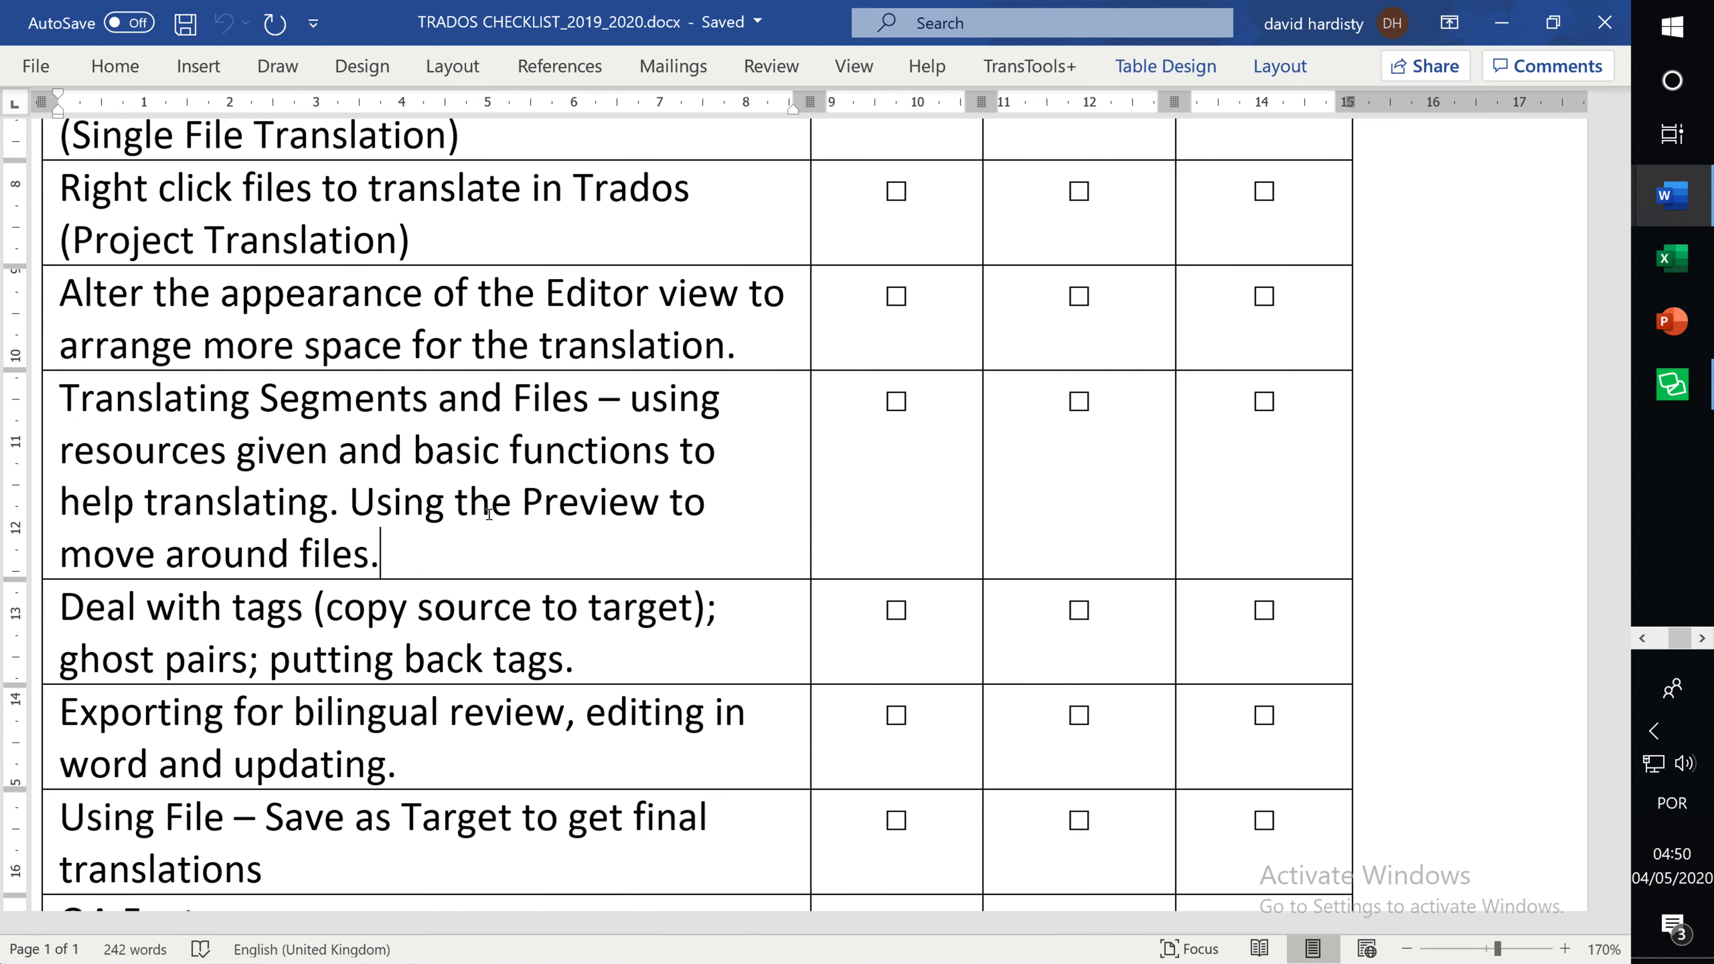
- Return to SDL Trados Studio and translate the tagged segment 252, "Categories:", as "Categorias:" without its tags
click(1672, 384)
click(1002, 530)
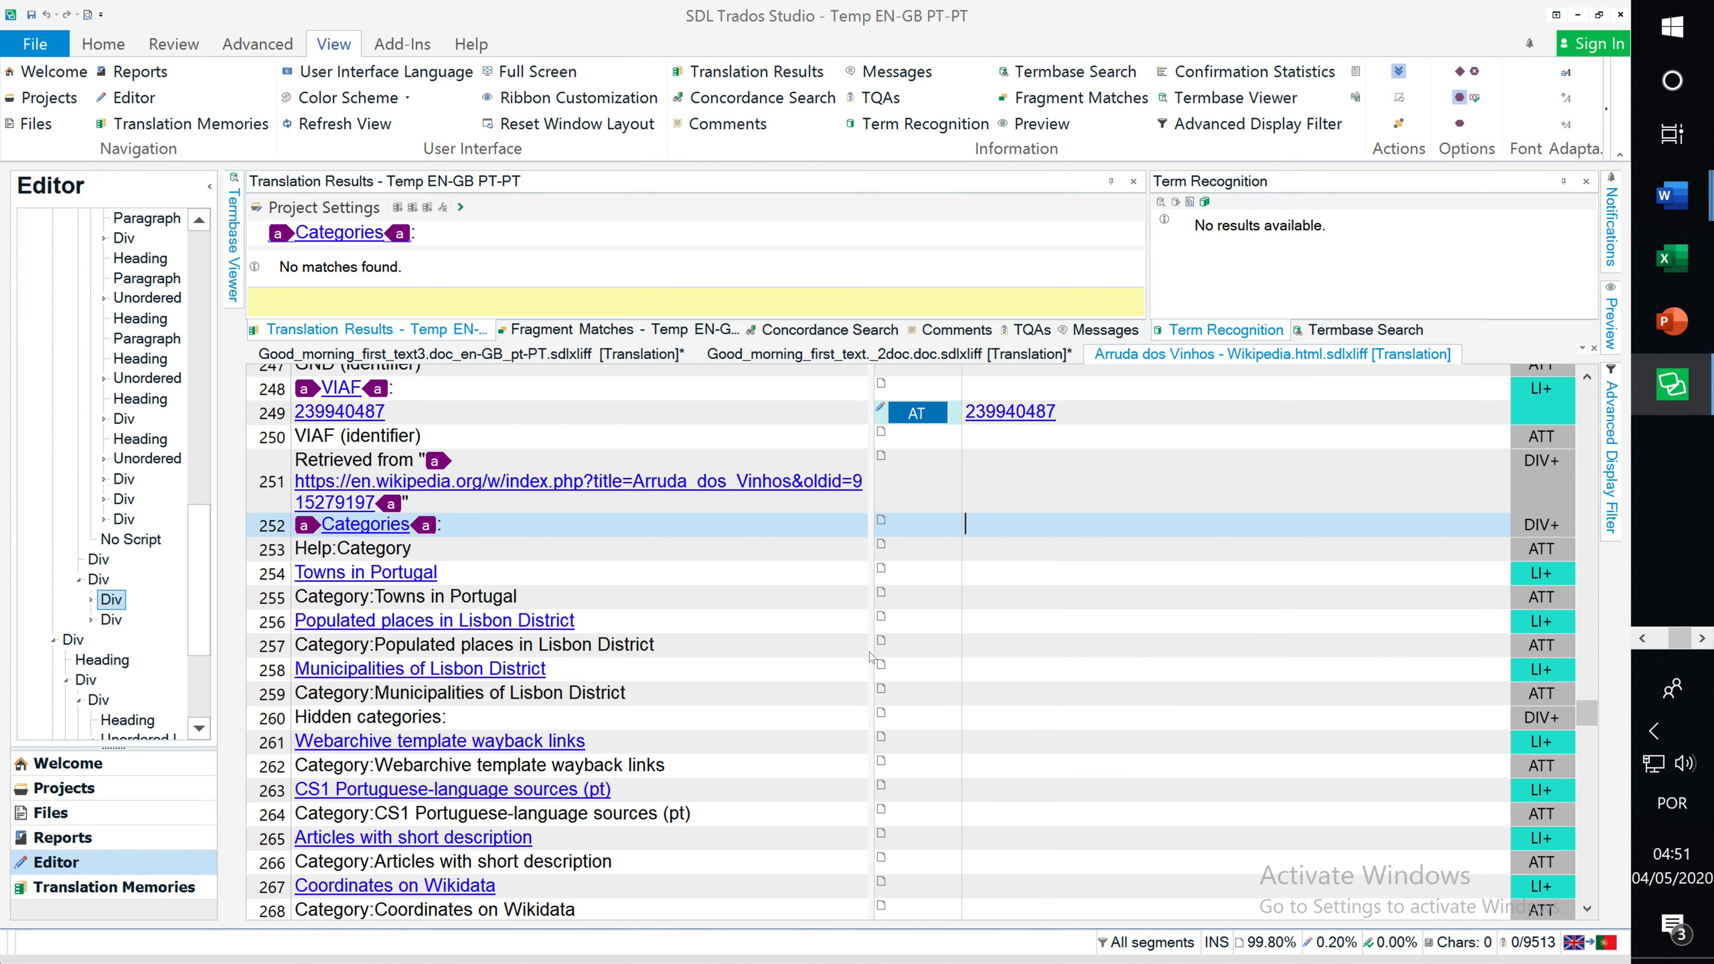
text(Categorias:)
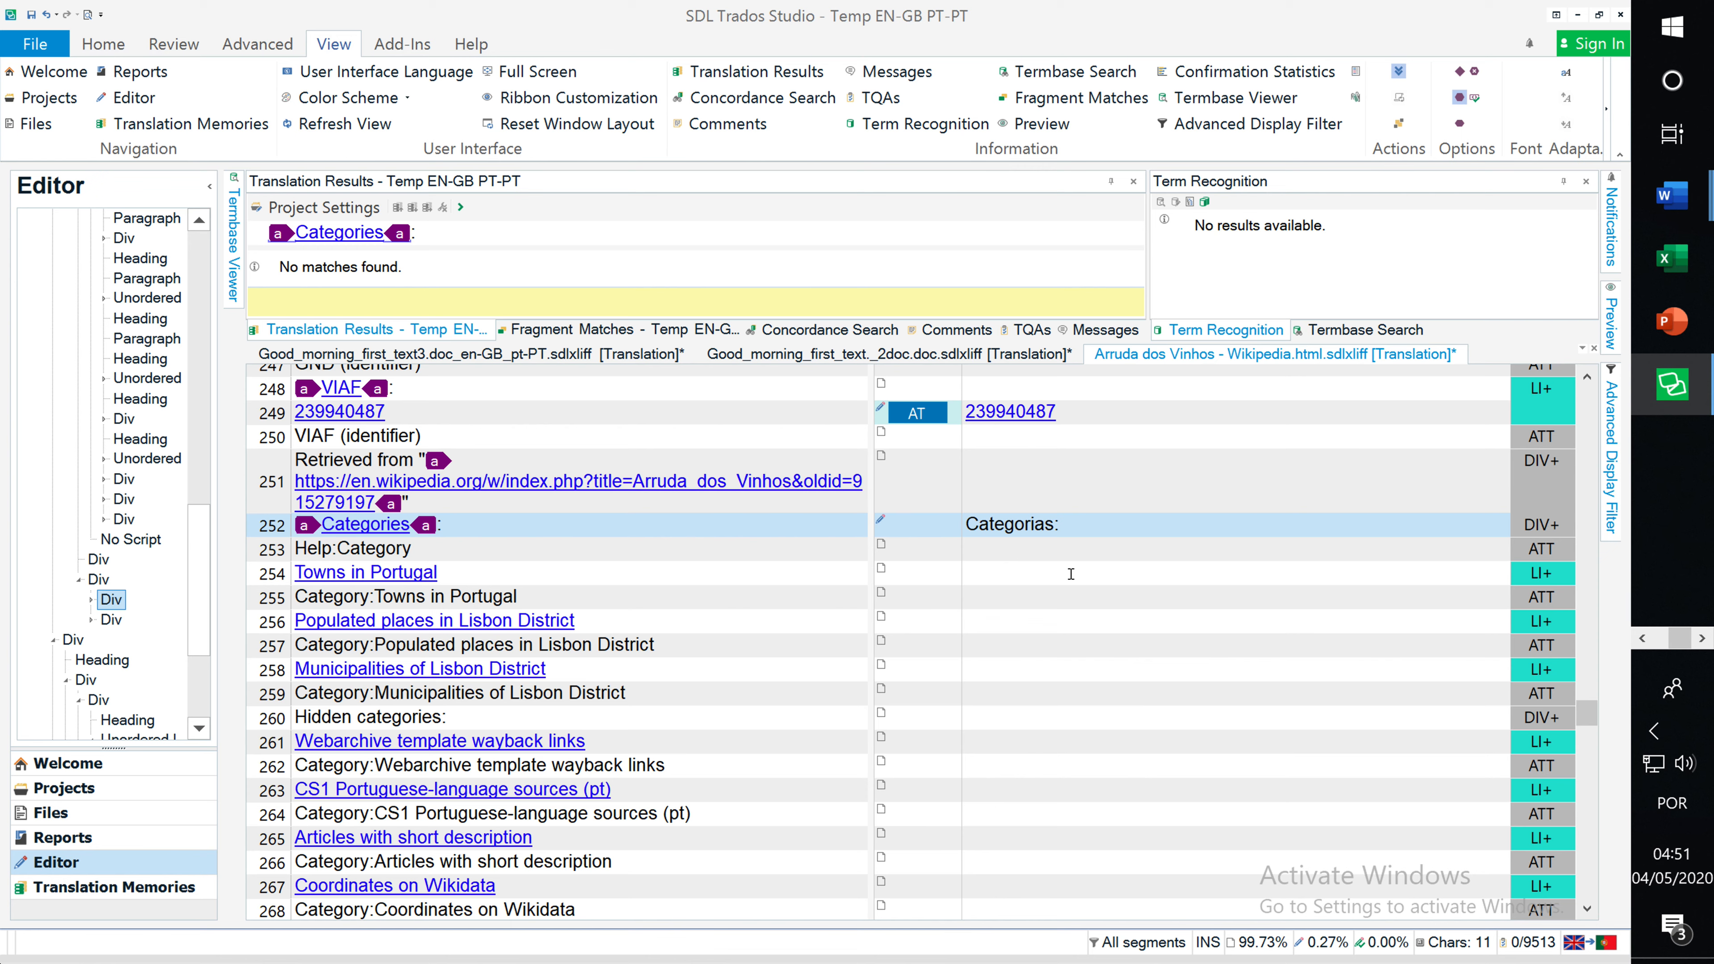
- Try to insert the opening and closing link tags into segment 252's target, and undo the tag insertion
key(ctrl+comma)
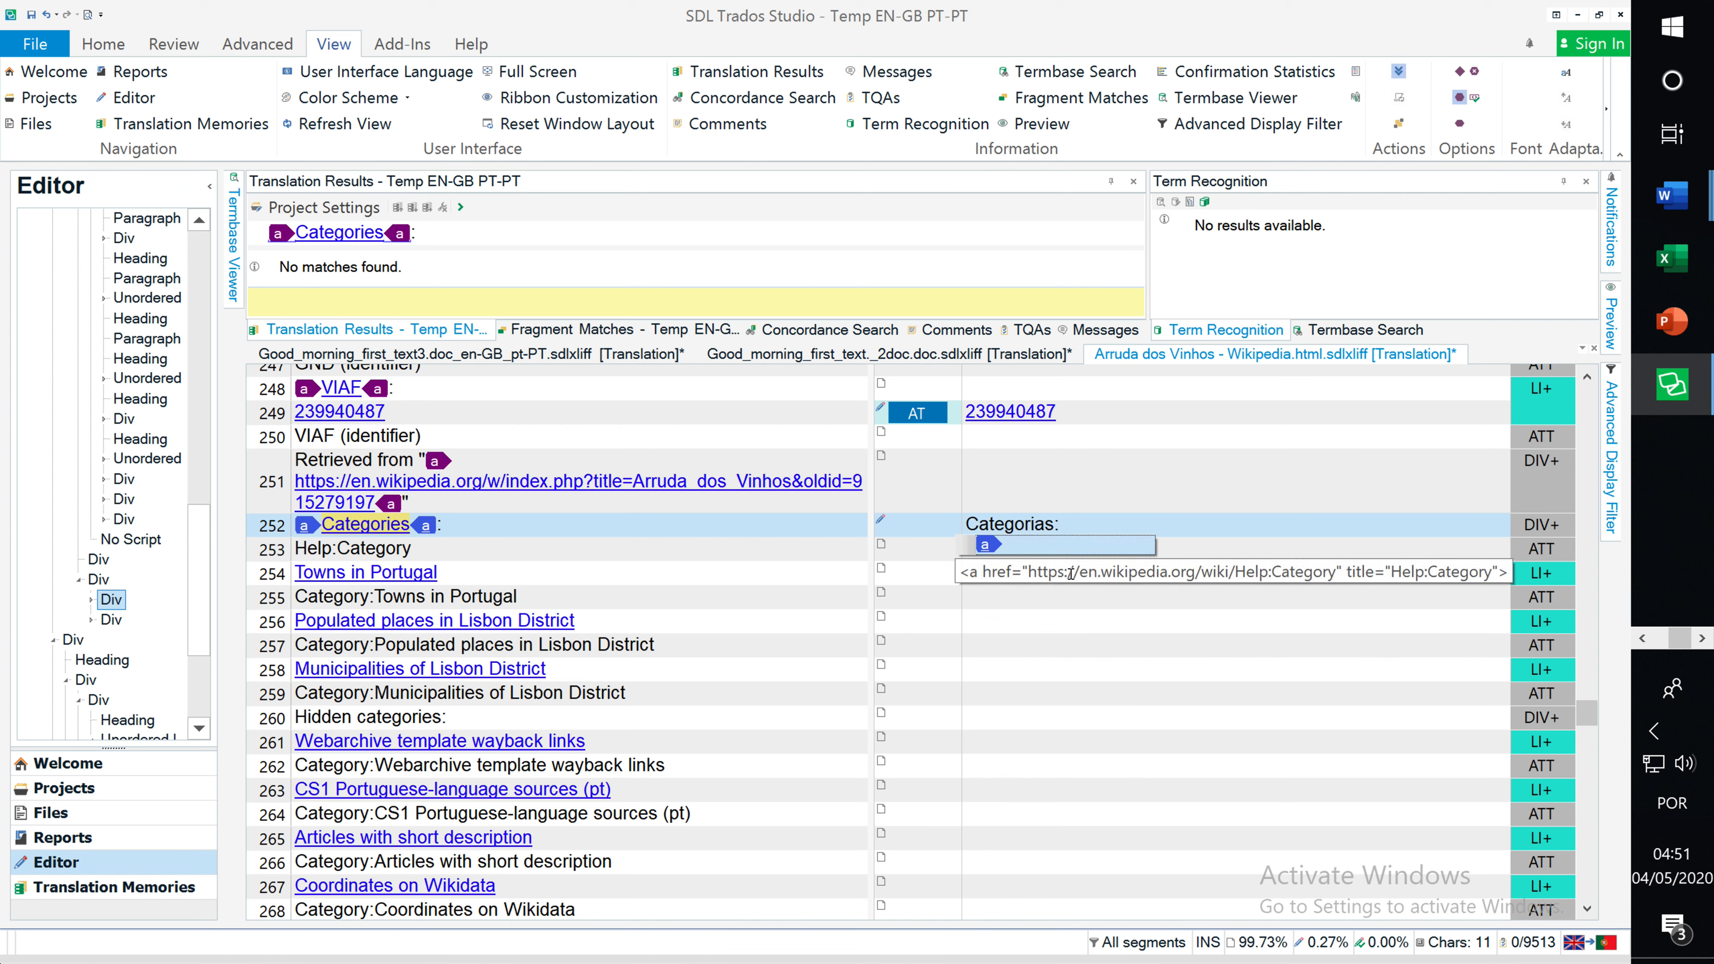
key(Return)
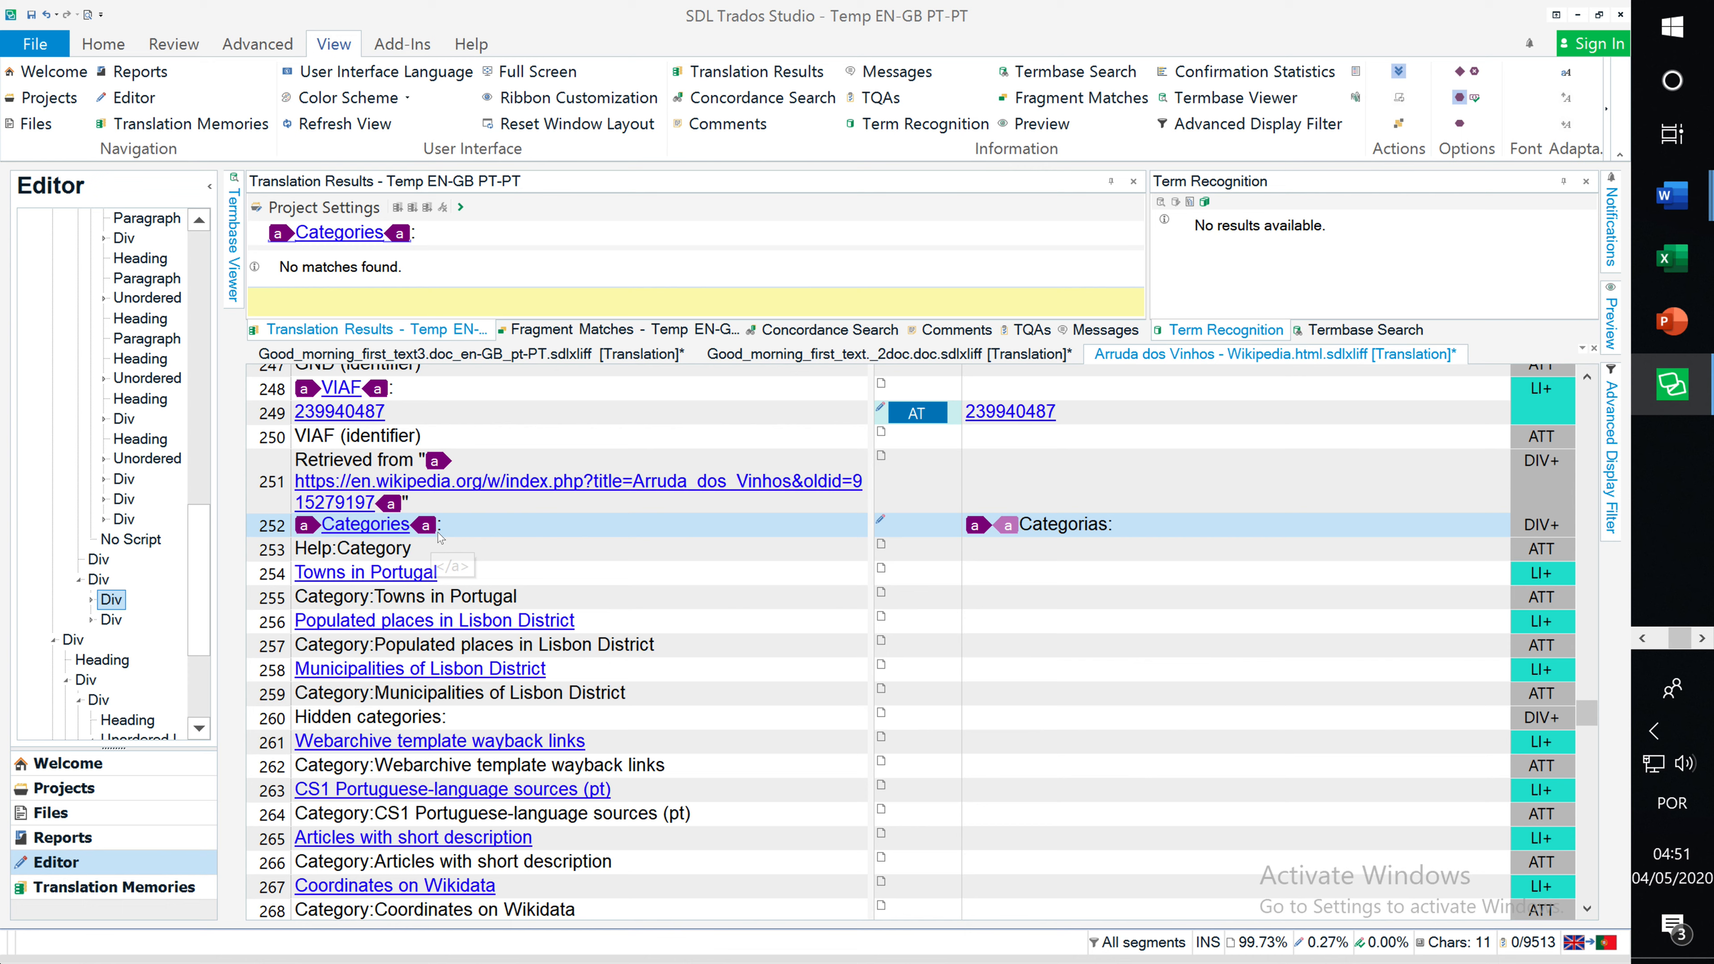
click(1068, 525)
key(ctrl+comma)
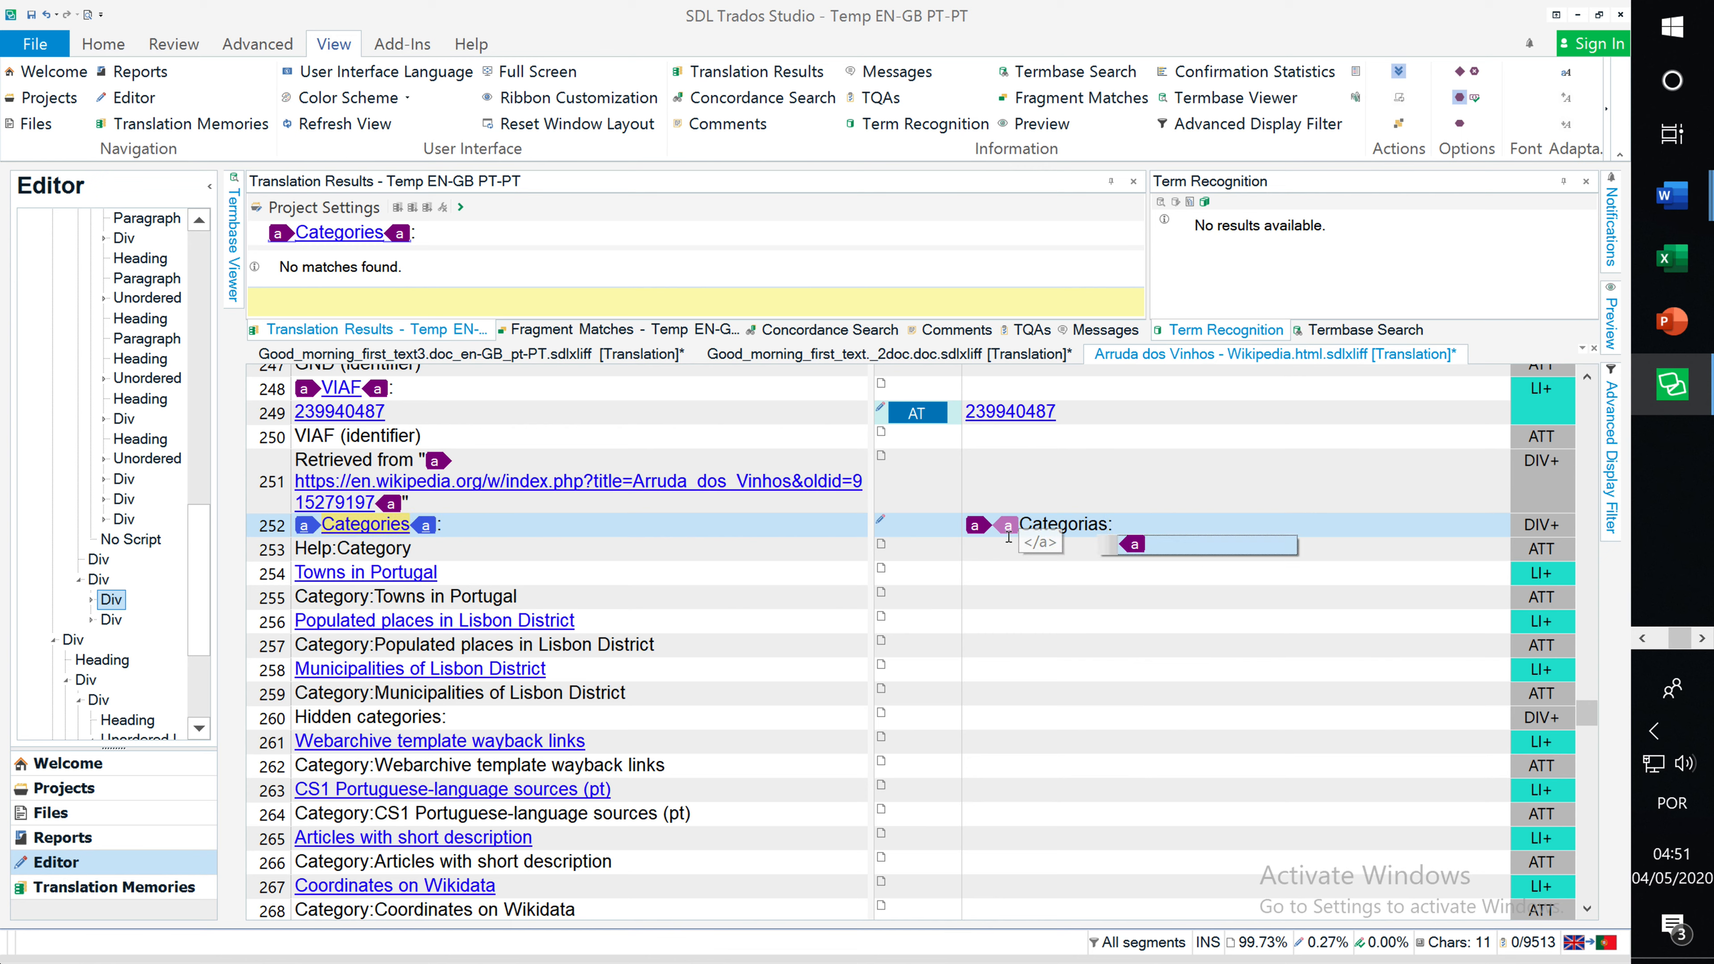
key(Escape)
key(ctrl+z)
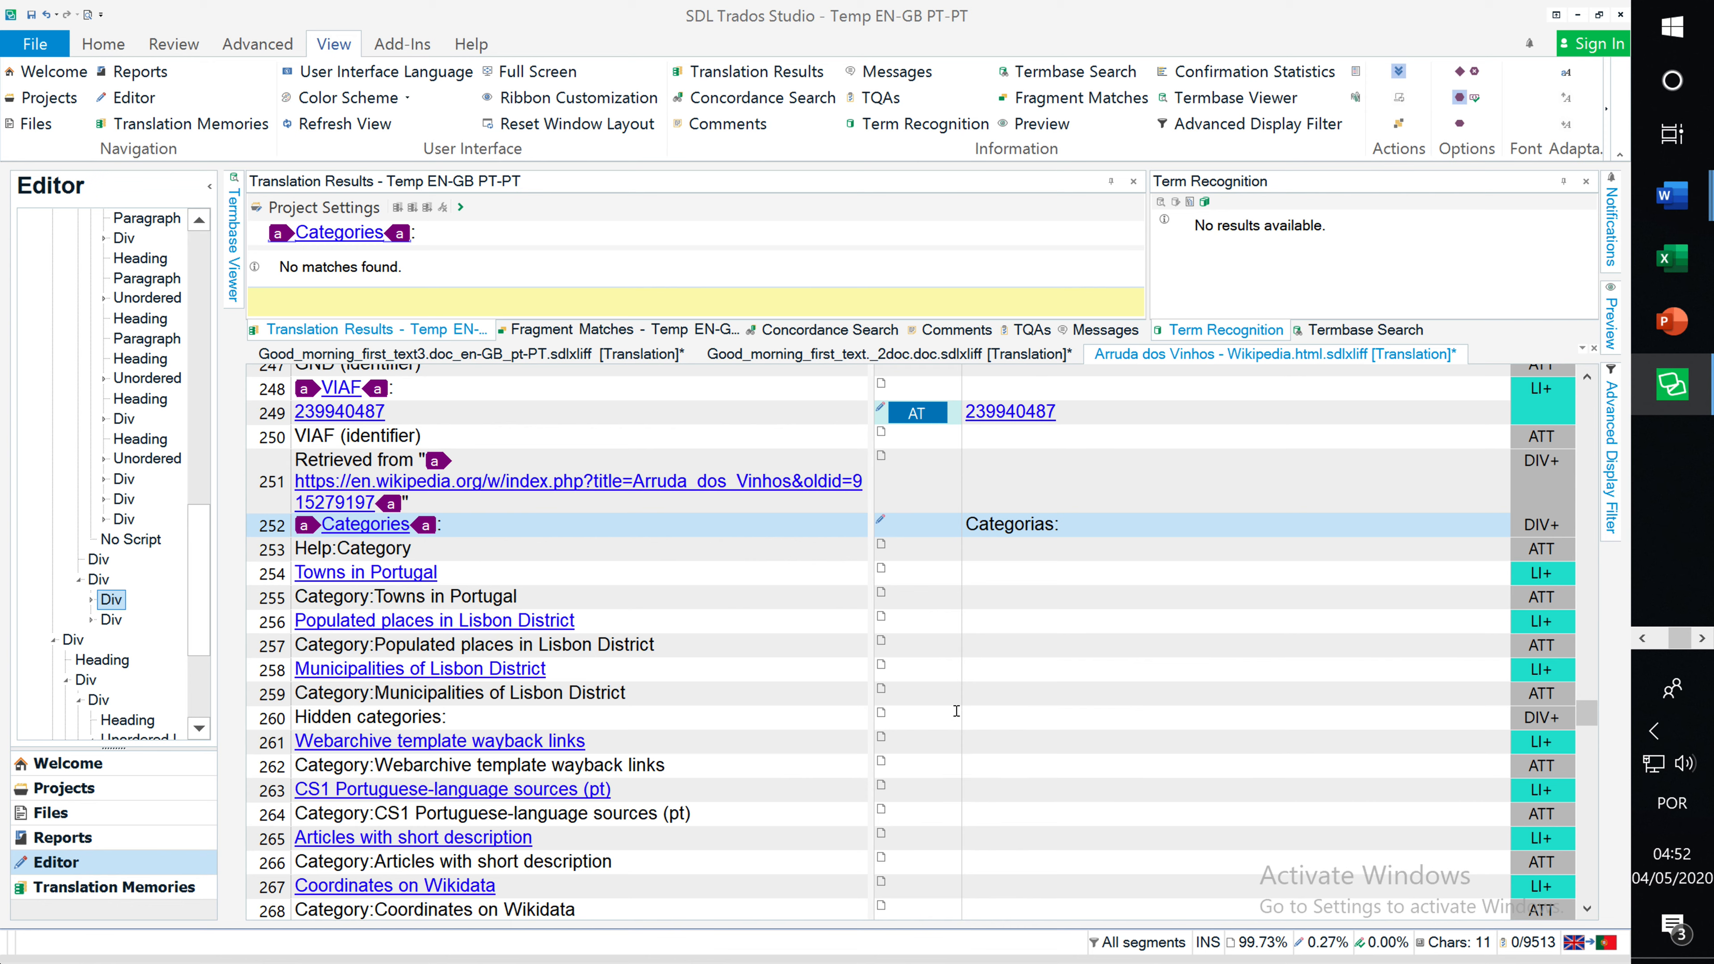
- Insert the opening link tag before "Categorias" in segment 252's target and the closing tag between the word and its colon
key(ctrl+comma)
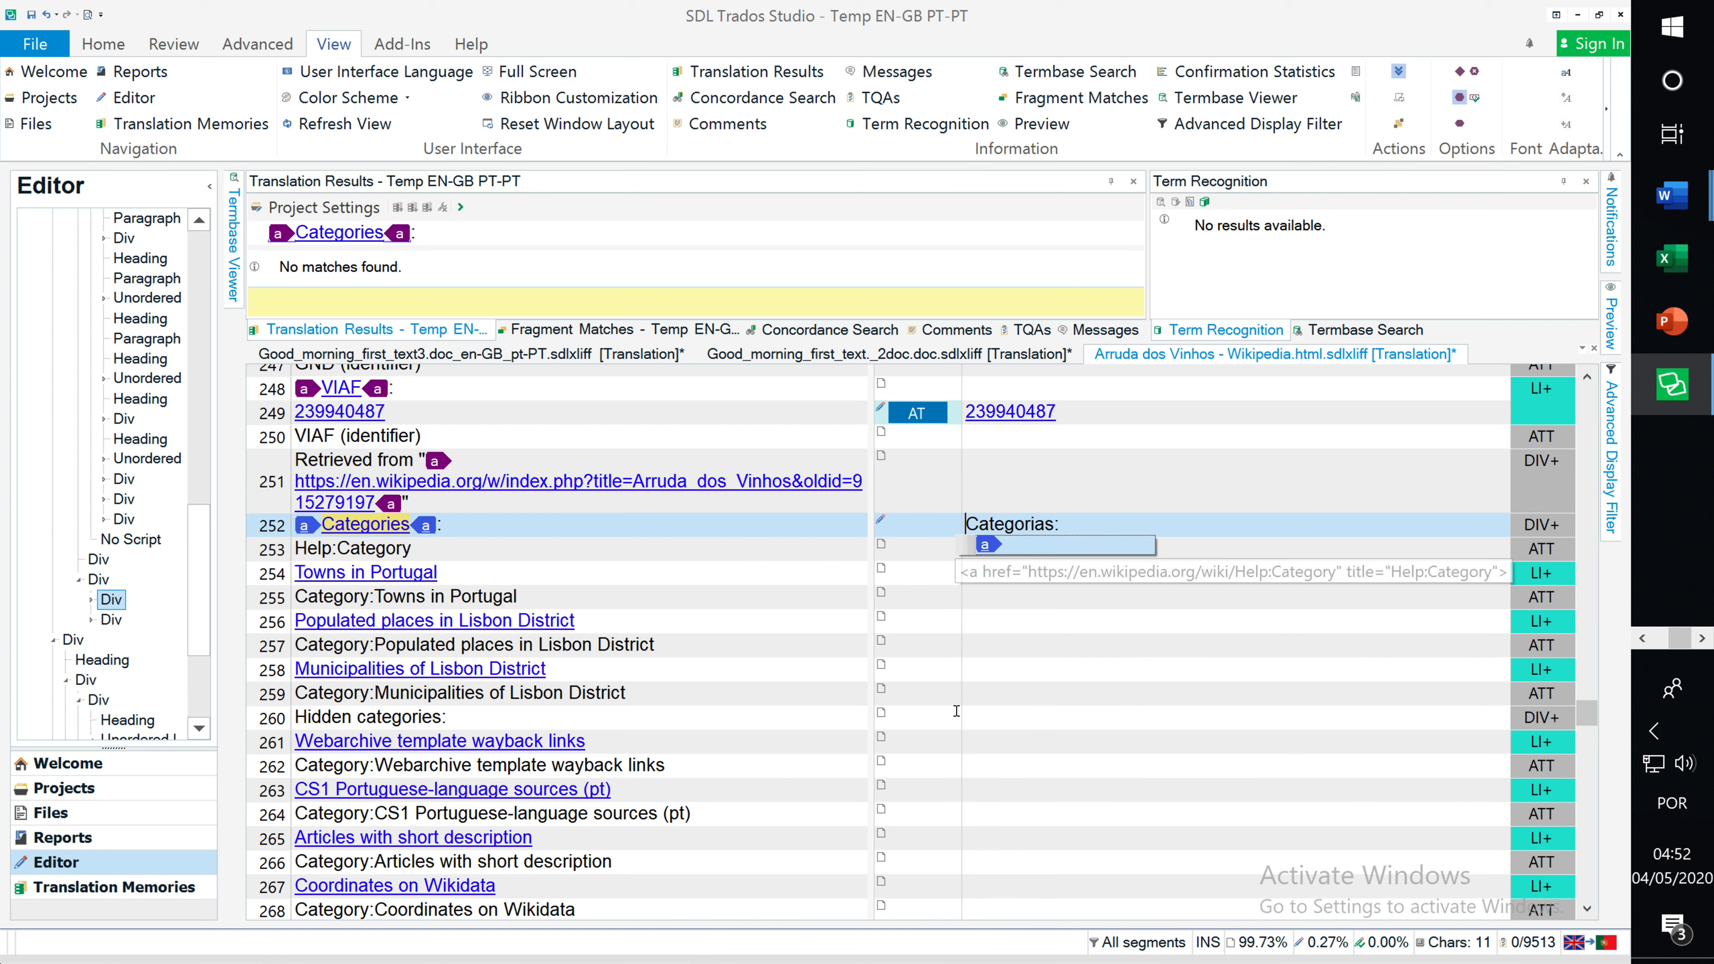
click(1007, 551)
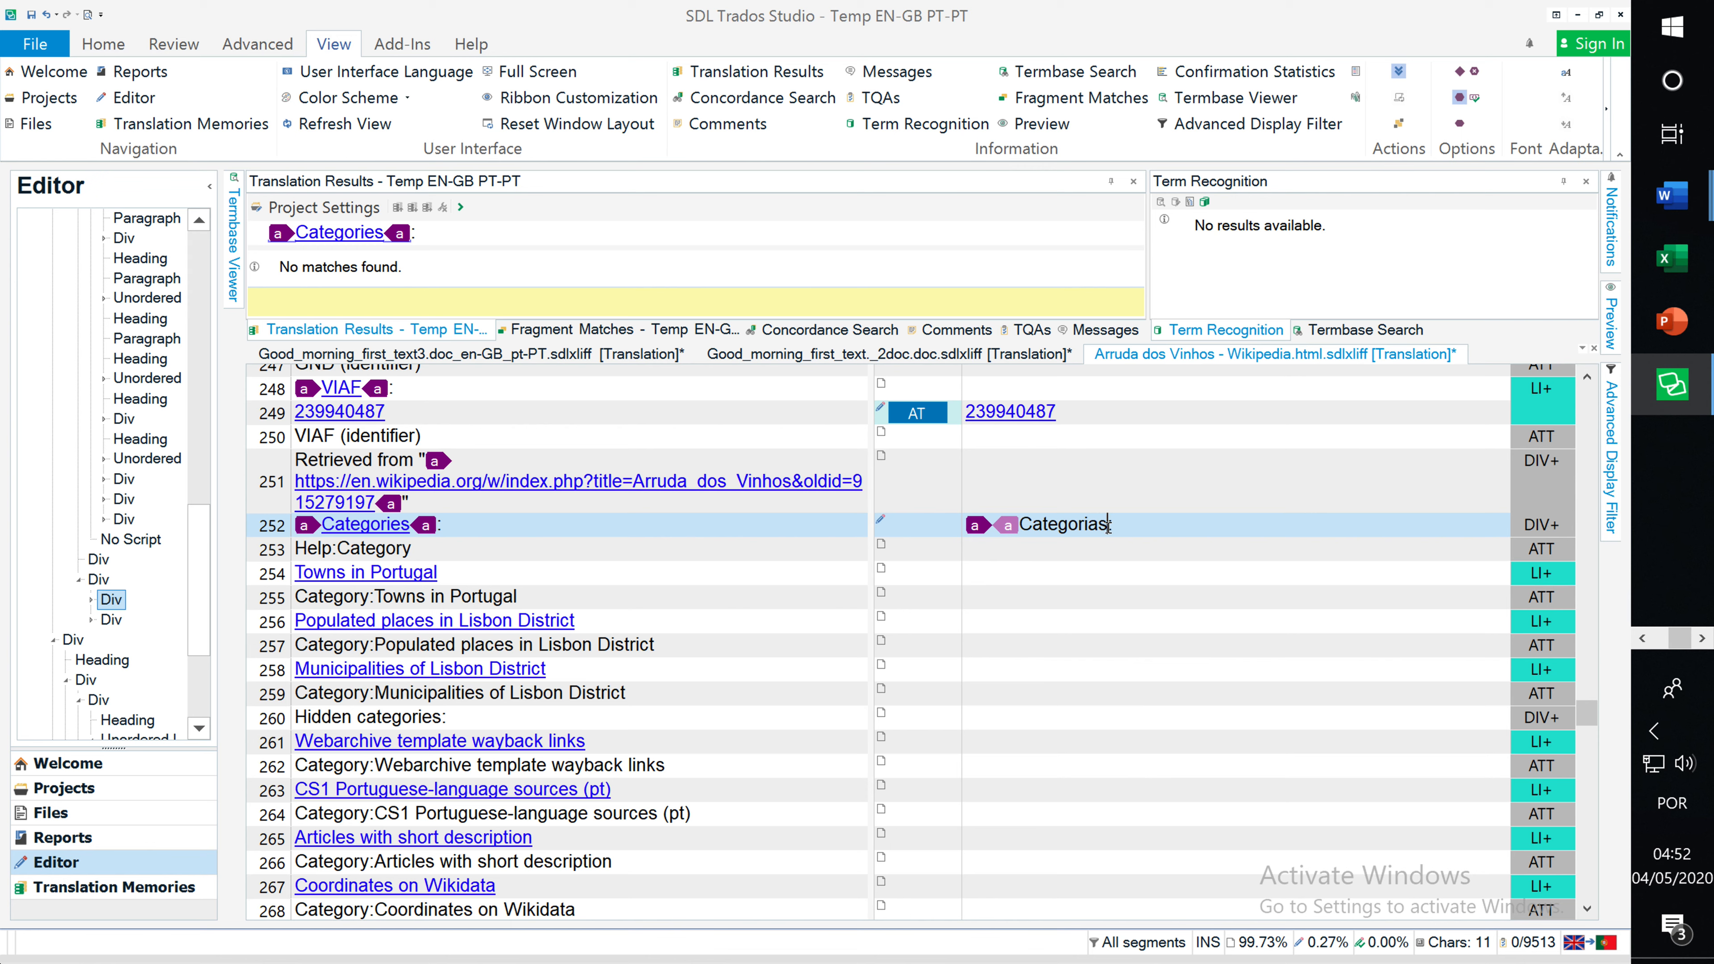
key(ctrl+comma)
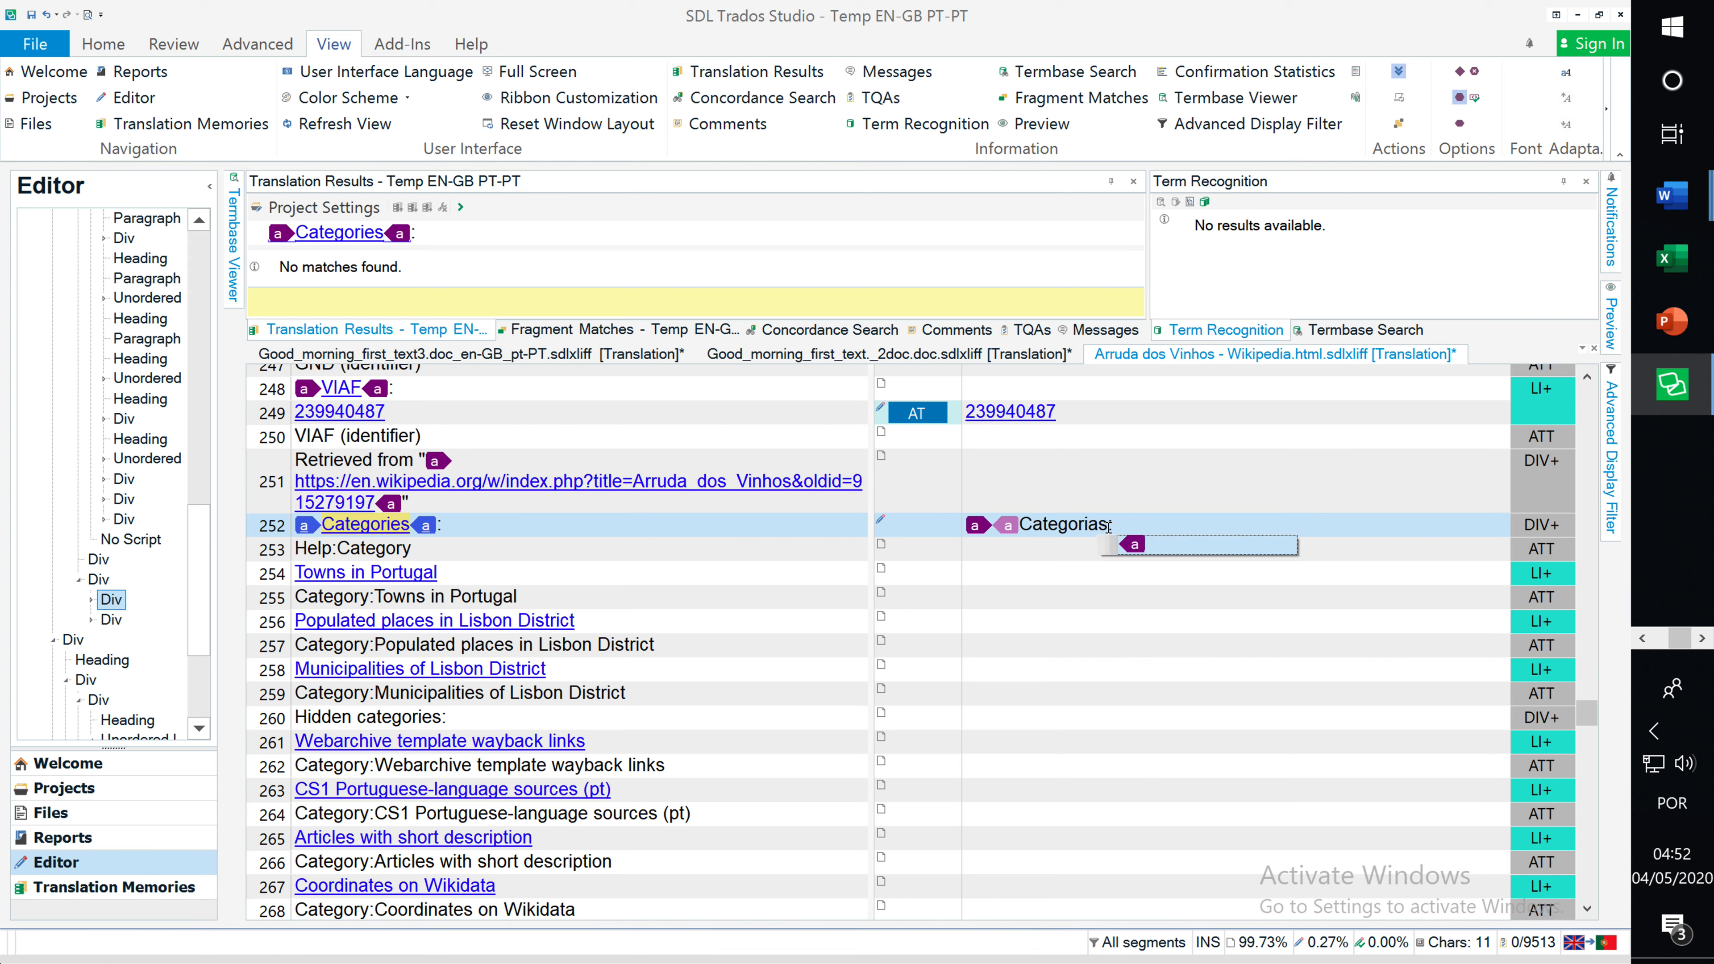
key(Return)
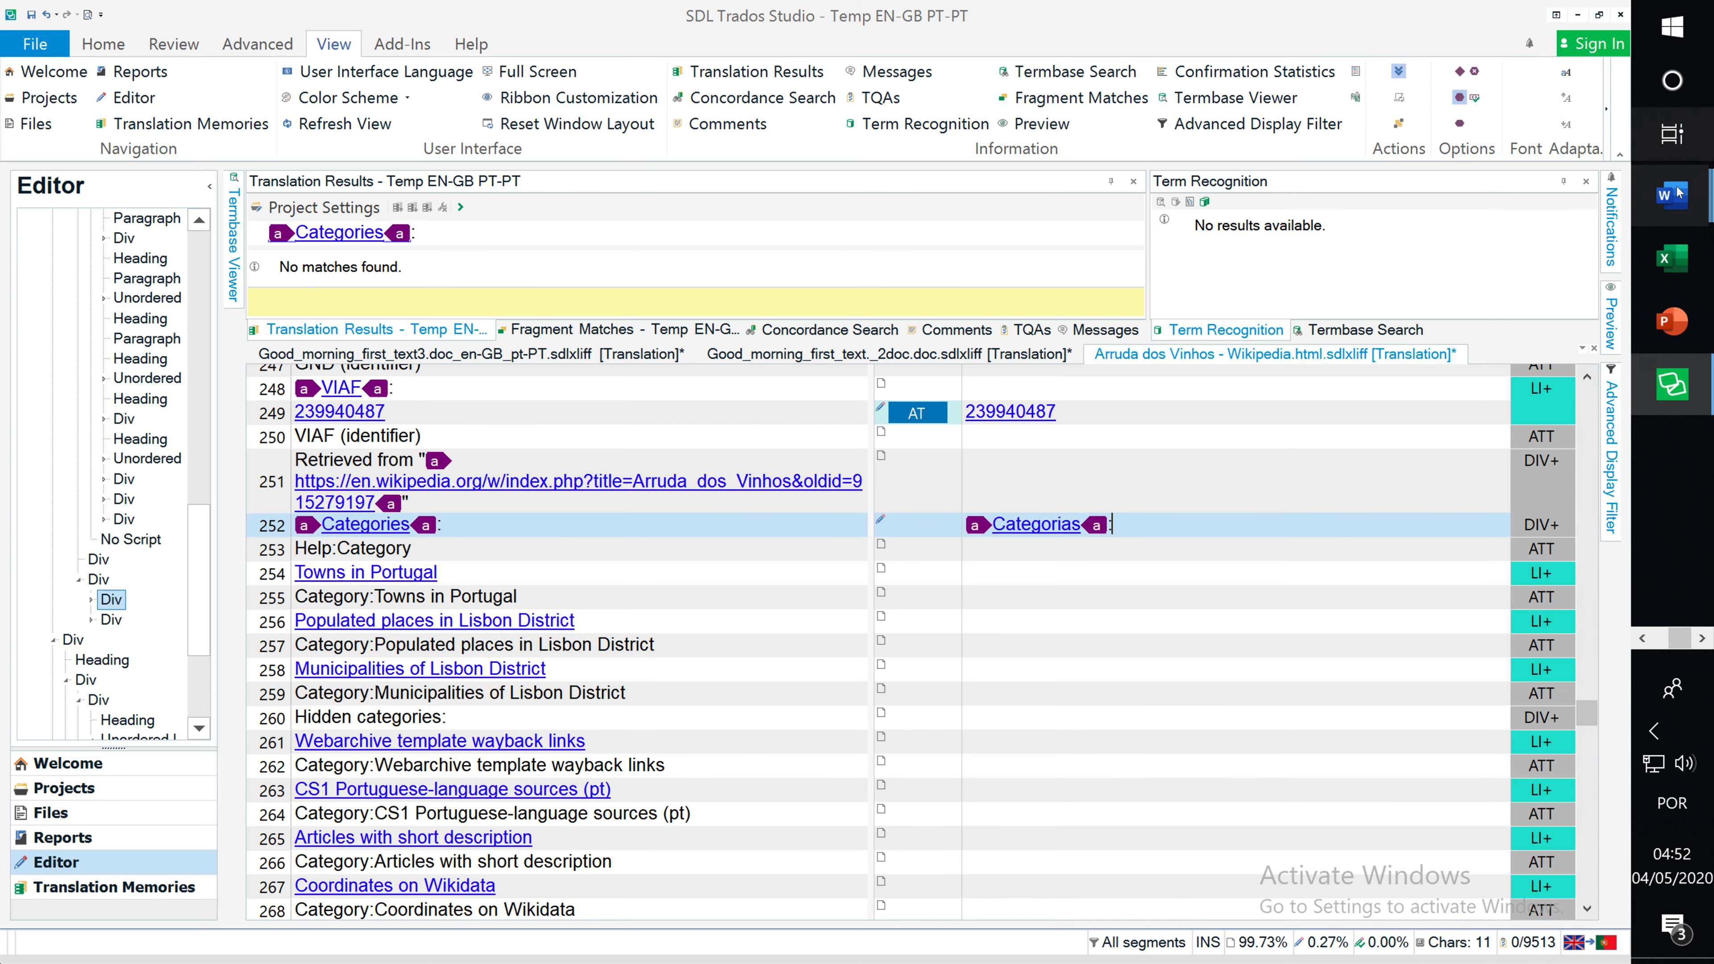
- Switch to the Trados checklist in Word and examine the items that follow dealing with tags
mouse_move(1683, 197)
click(1548, 270)
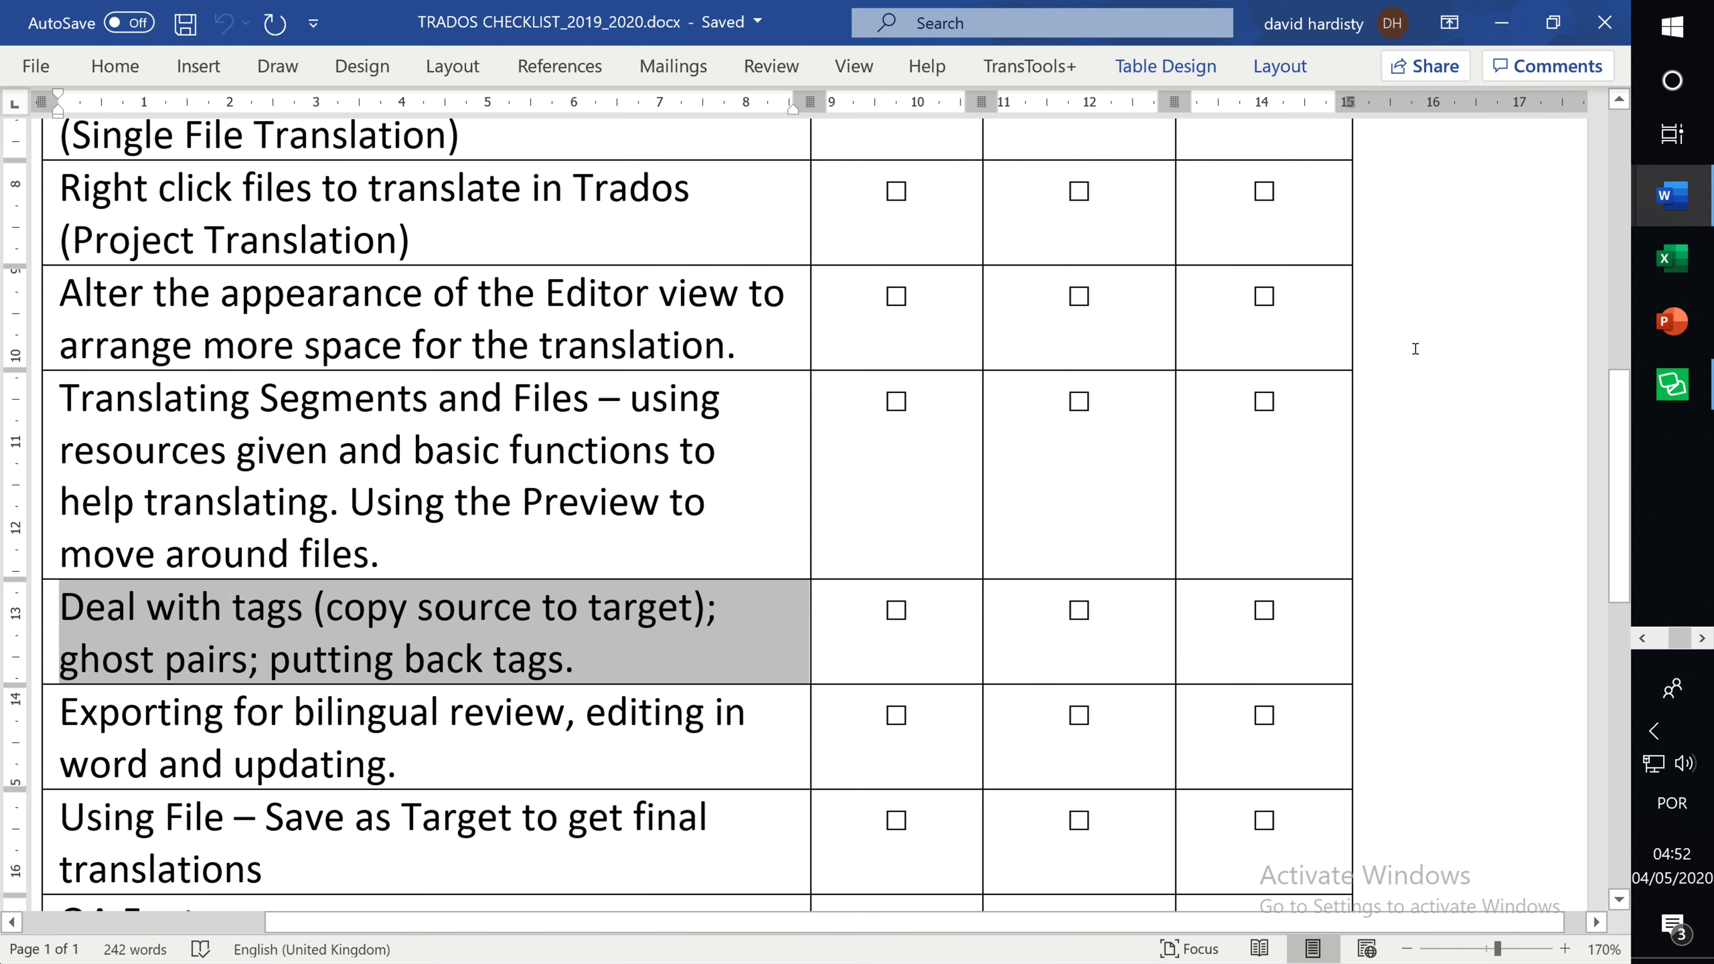
scroll(548, 486, down, 2)
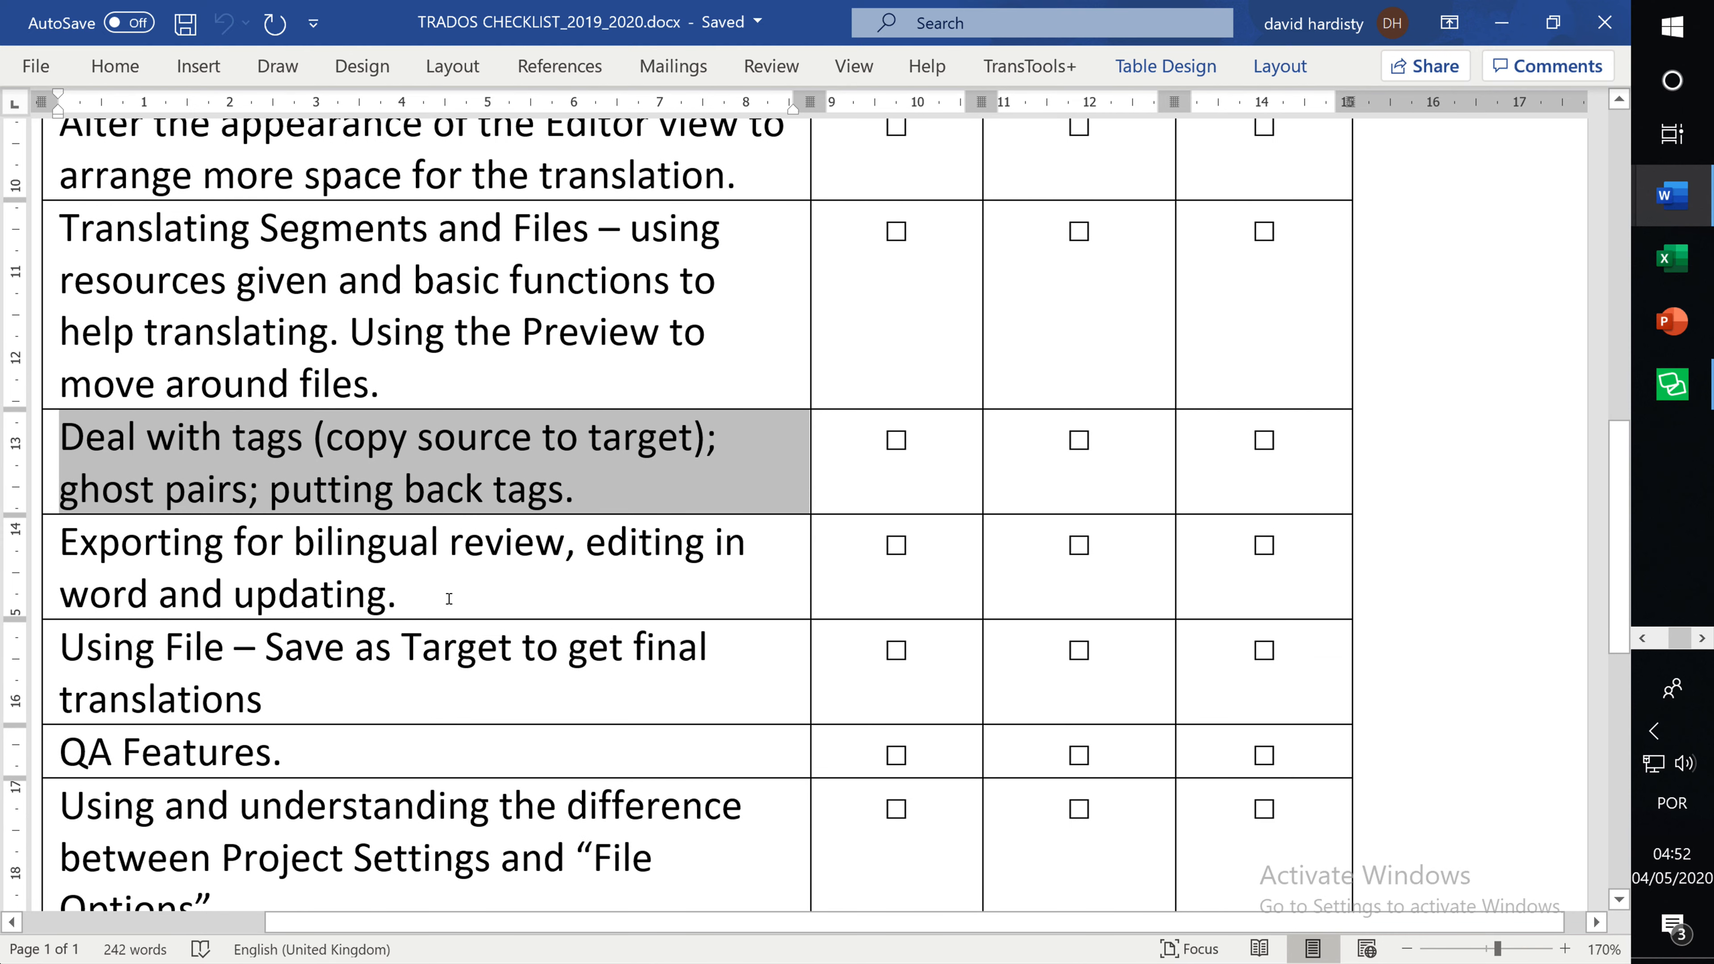
- In Good_morning_first_text3 in SDL Trados Studio, translate "My name is Maria." as "O meu nome é Maria." and confirm the segment
click(1672, 384)
text(O me)
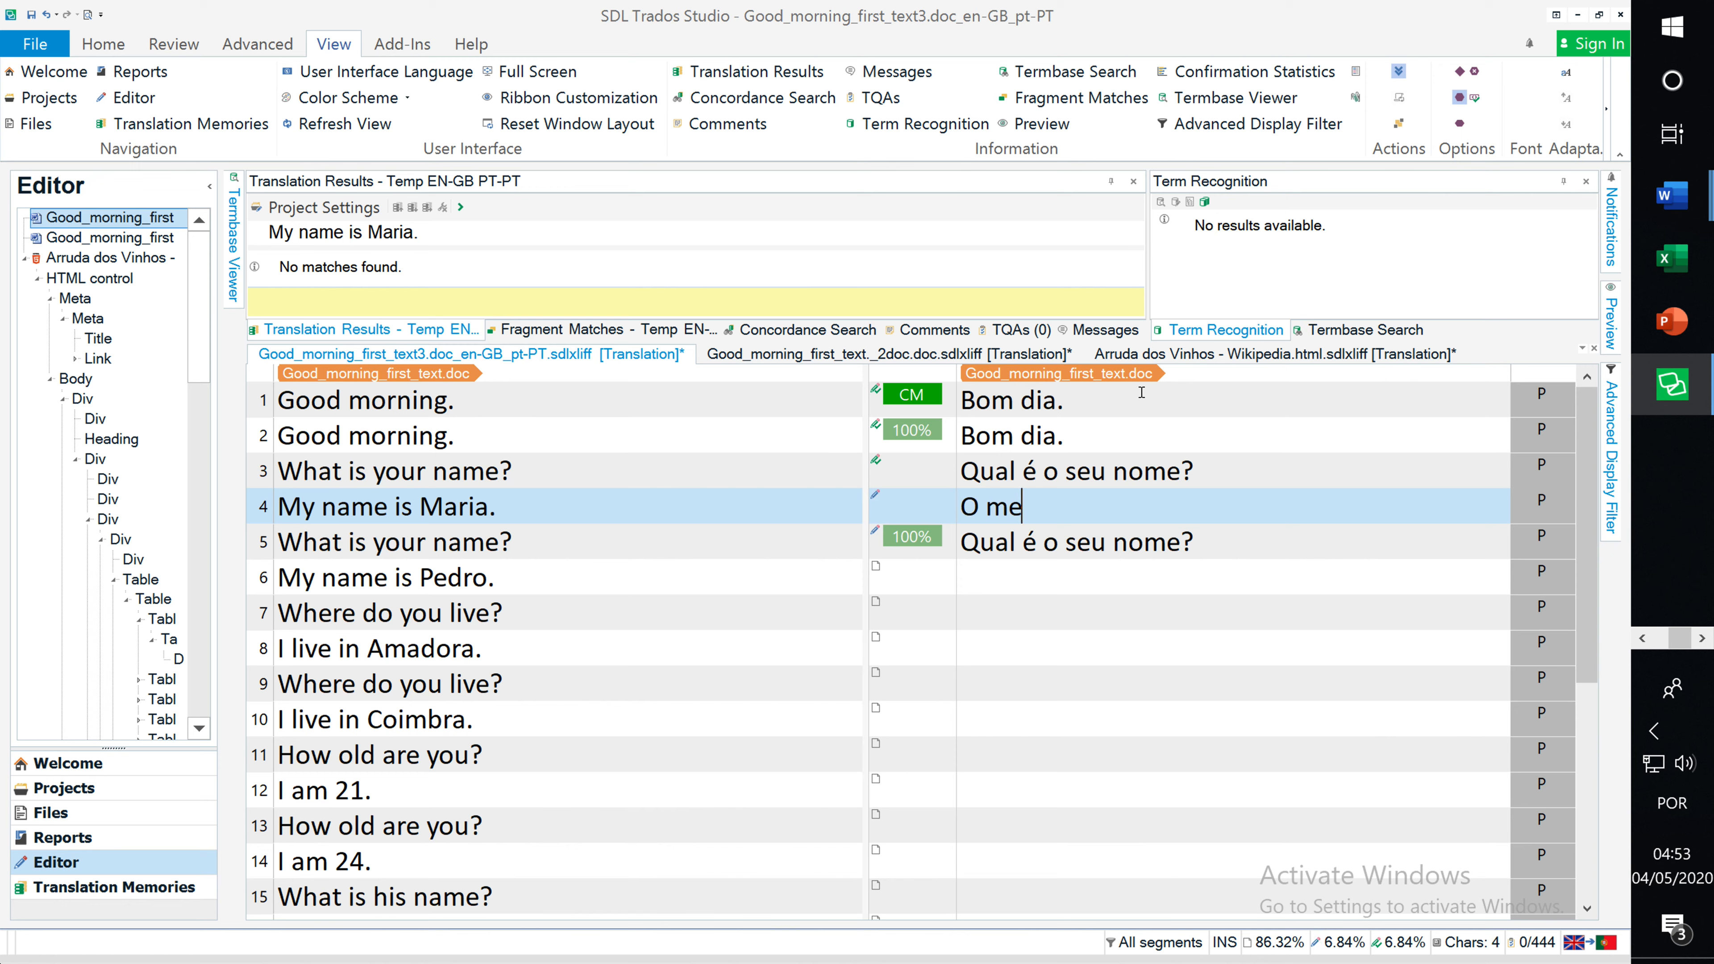
text(u nom)
text(é é Maria.)
key(ctrl+Return)
- Save the translation and save it again as the SDL XLIFF document Good_morning_first_text3.doc_en-GB_pt-PT.sdlxliff, replacing the existing file
click(31, 15)
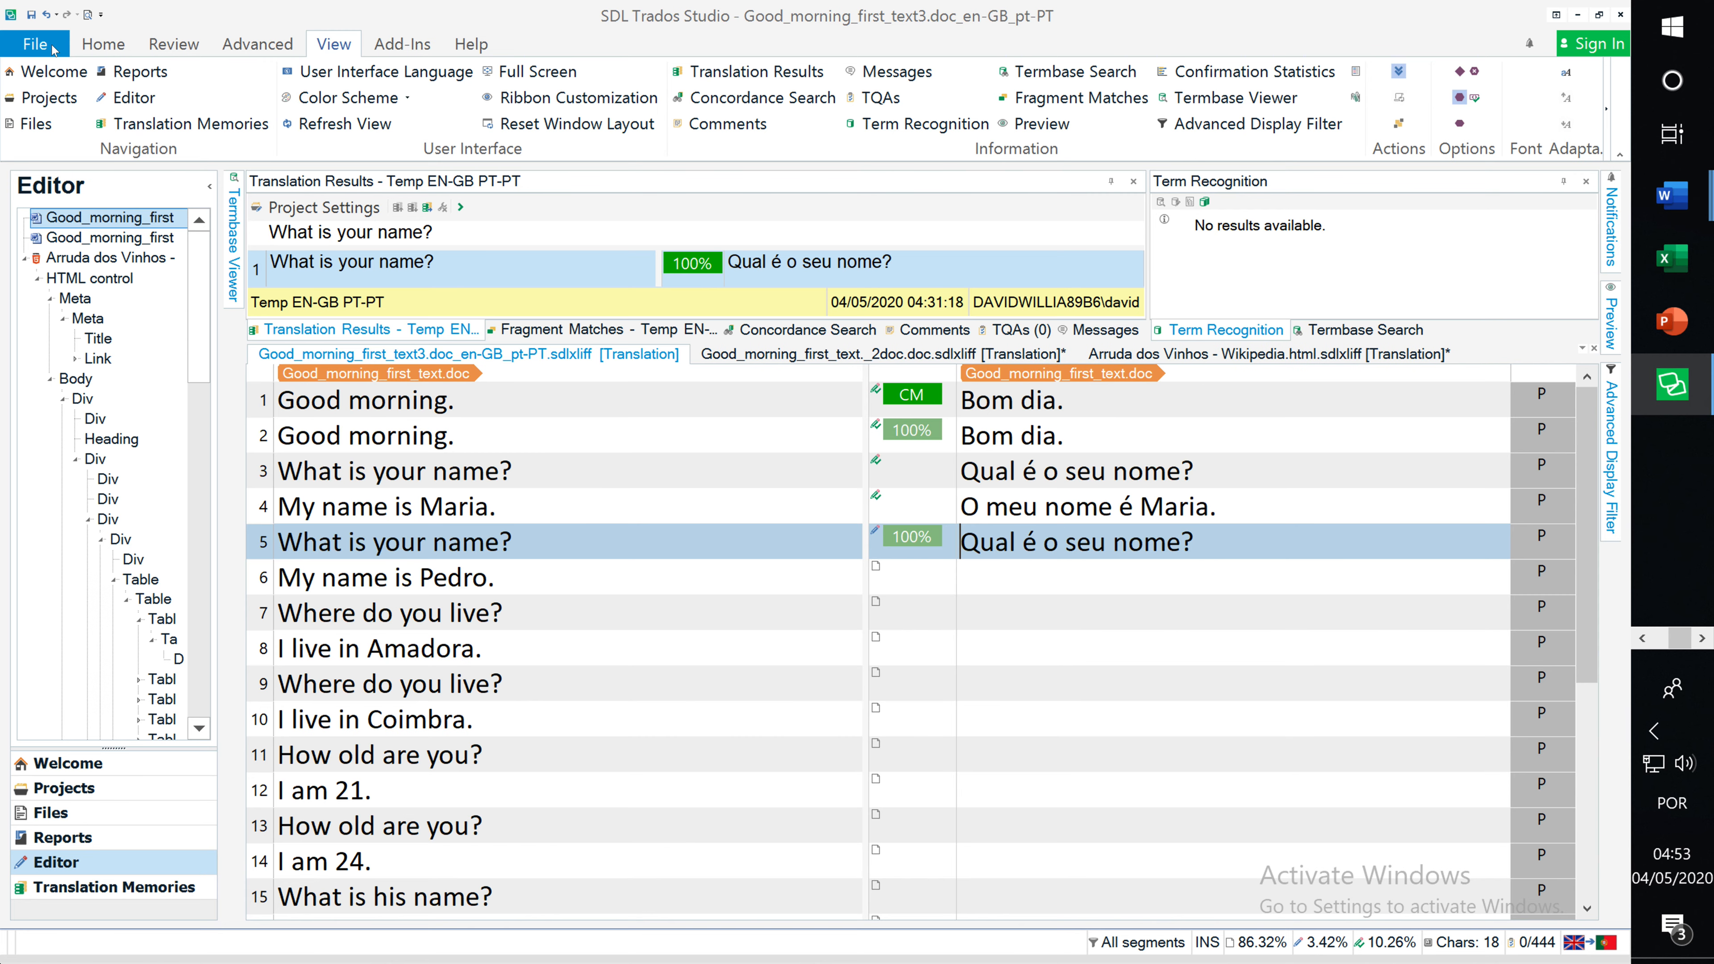
click(35, 44)
click(64, 204)
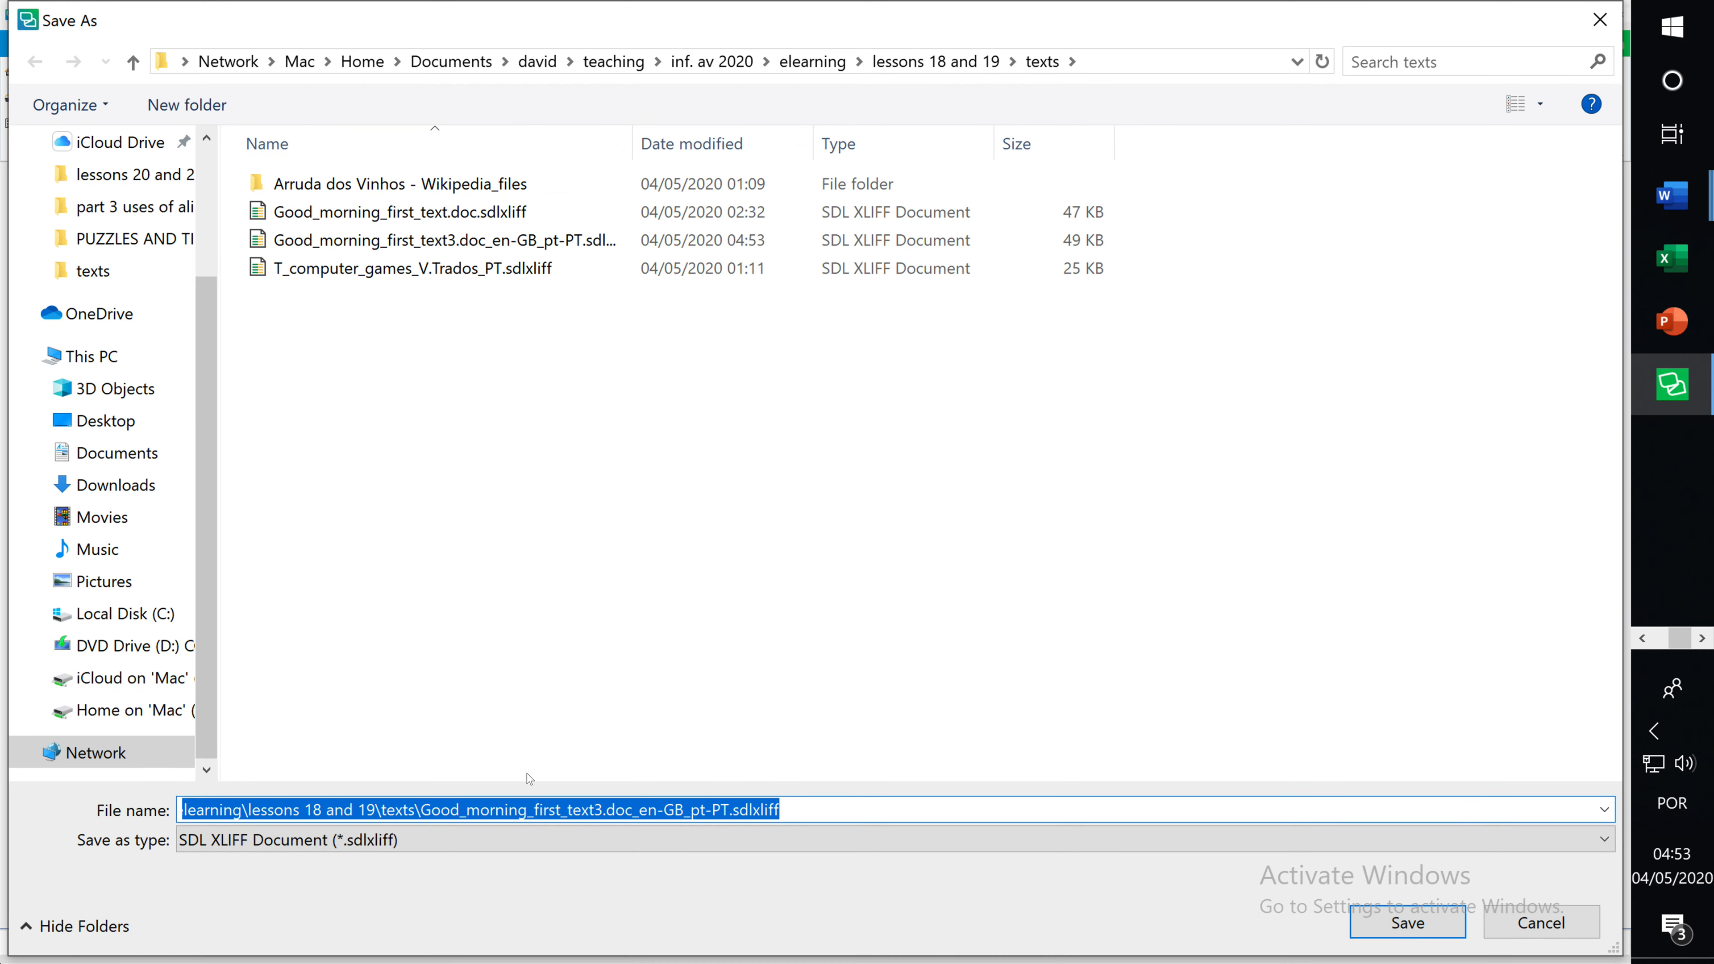
click(1407, 922)
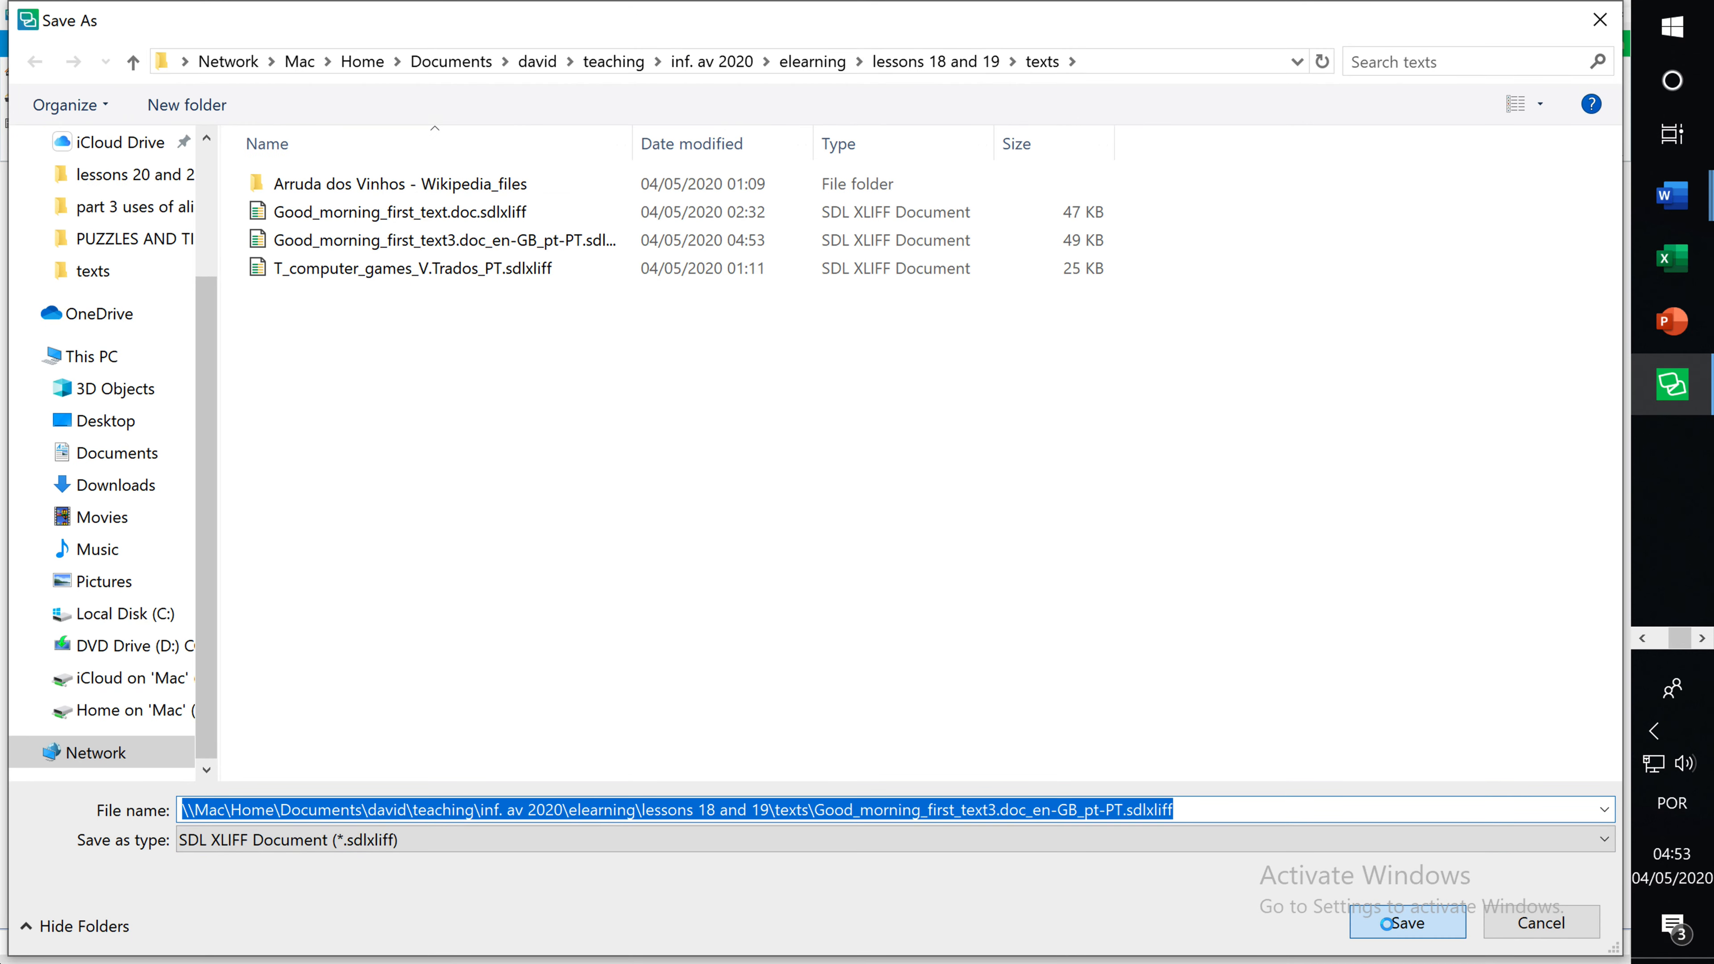
click(926, 503)
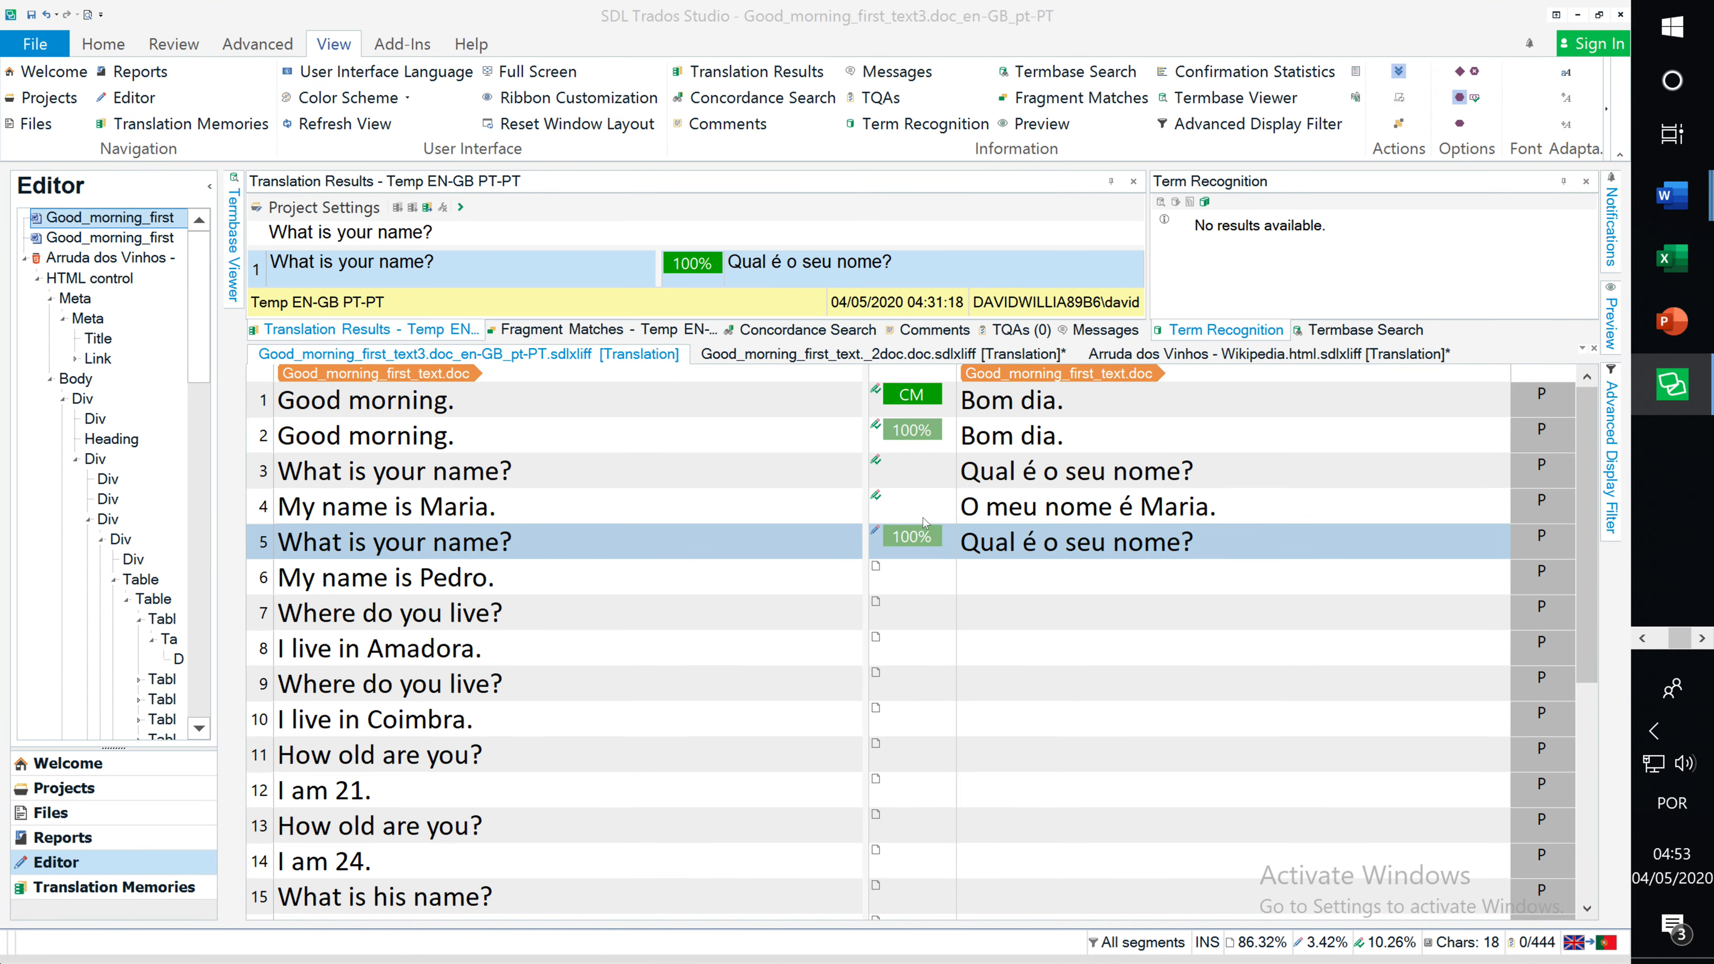
- Place the cursor in segment 5's target and display the commands for saving and opening files
click(1145, 545)
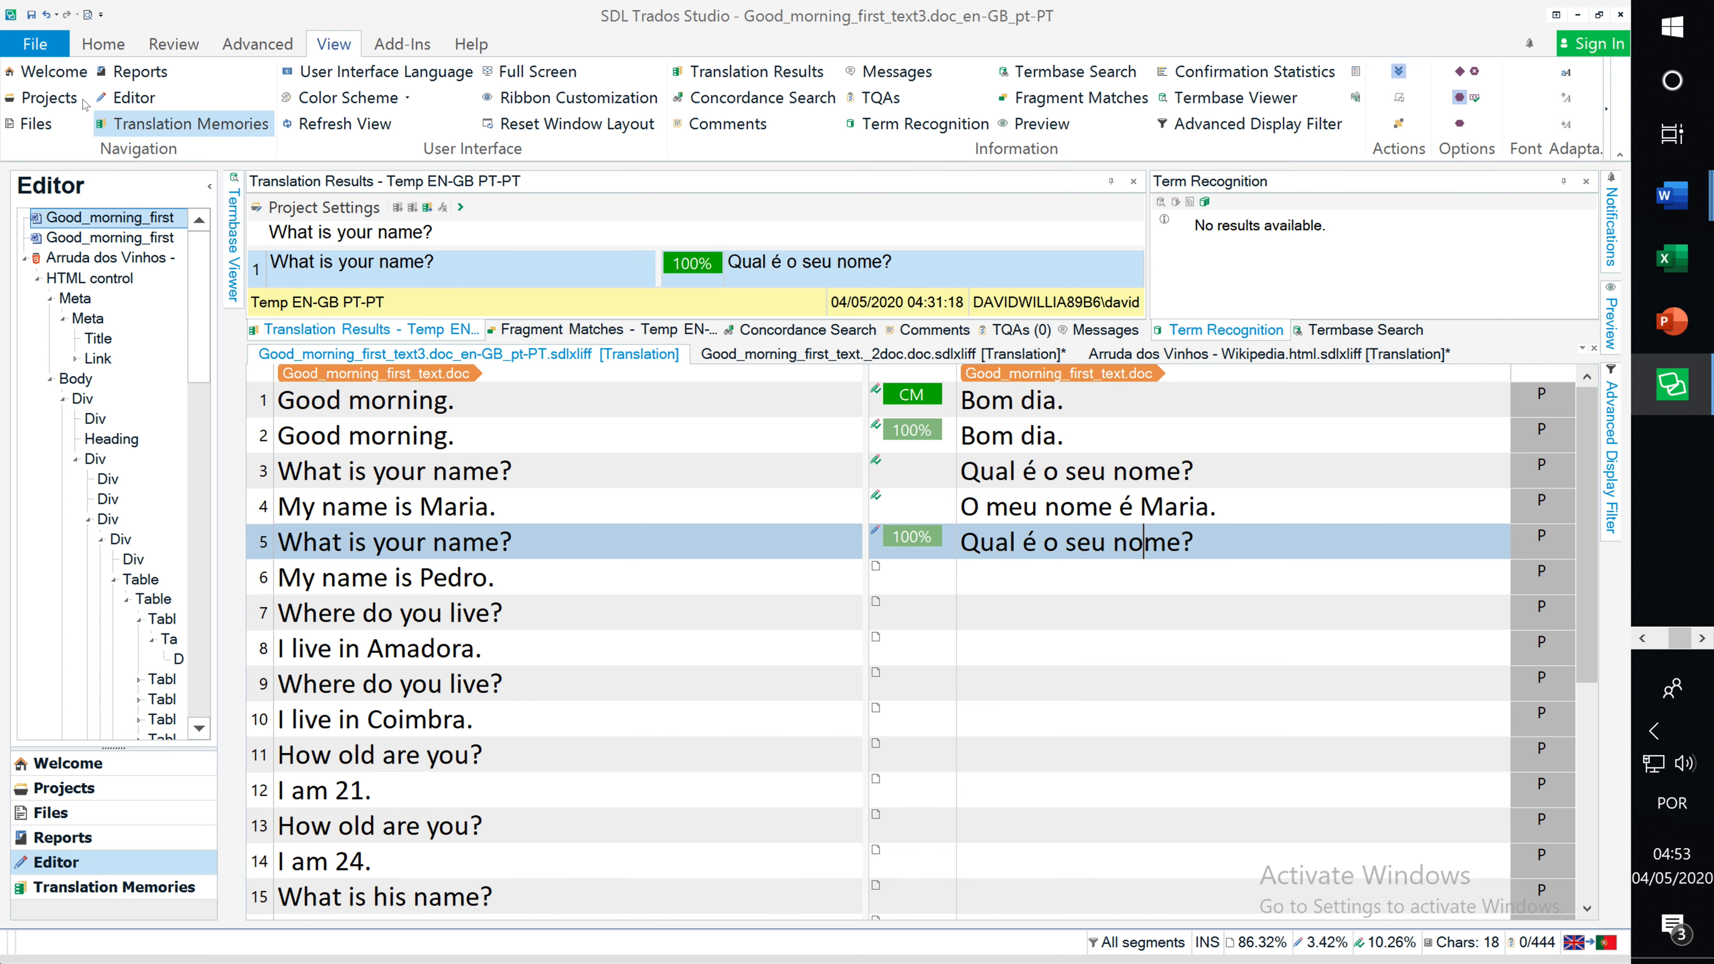
click(25, 51)
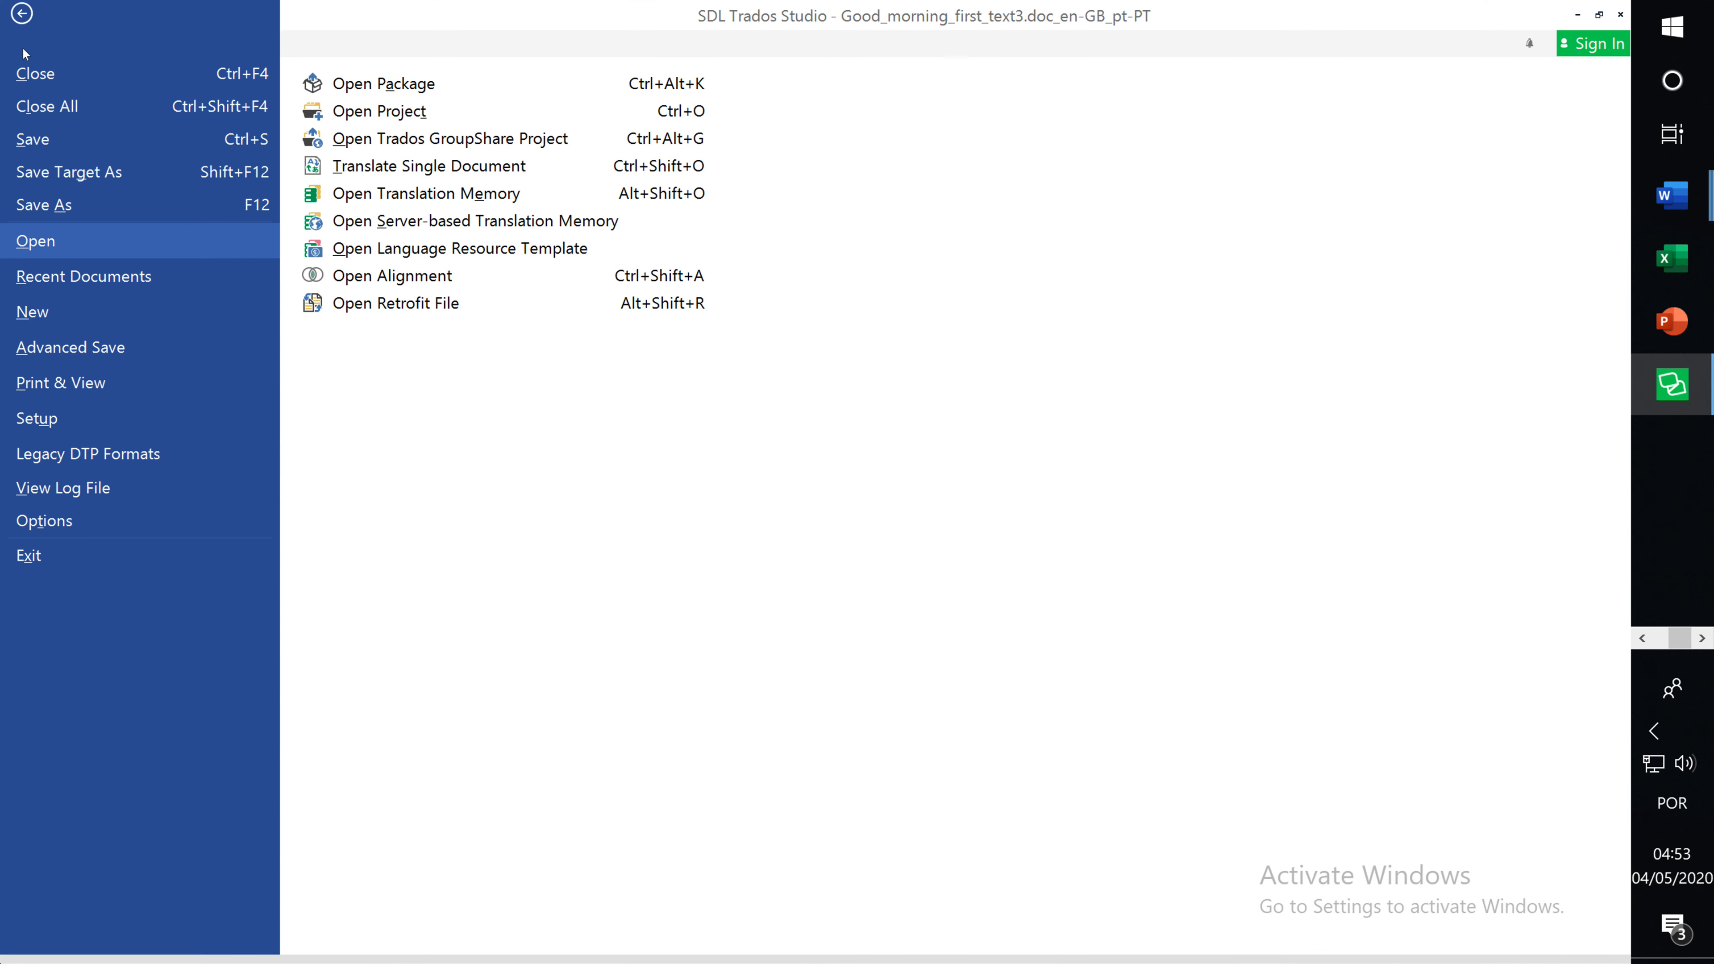